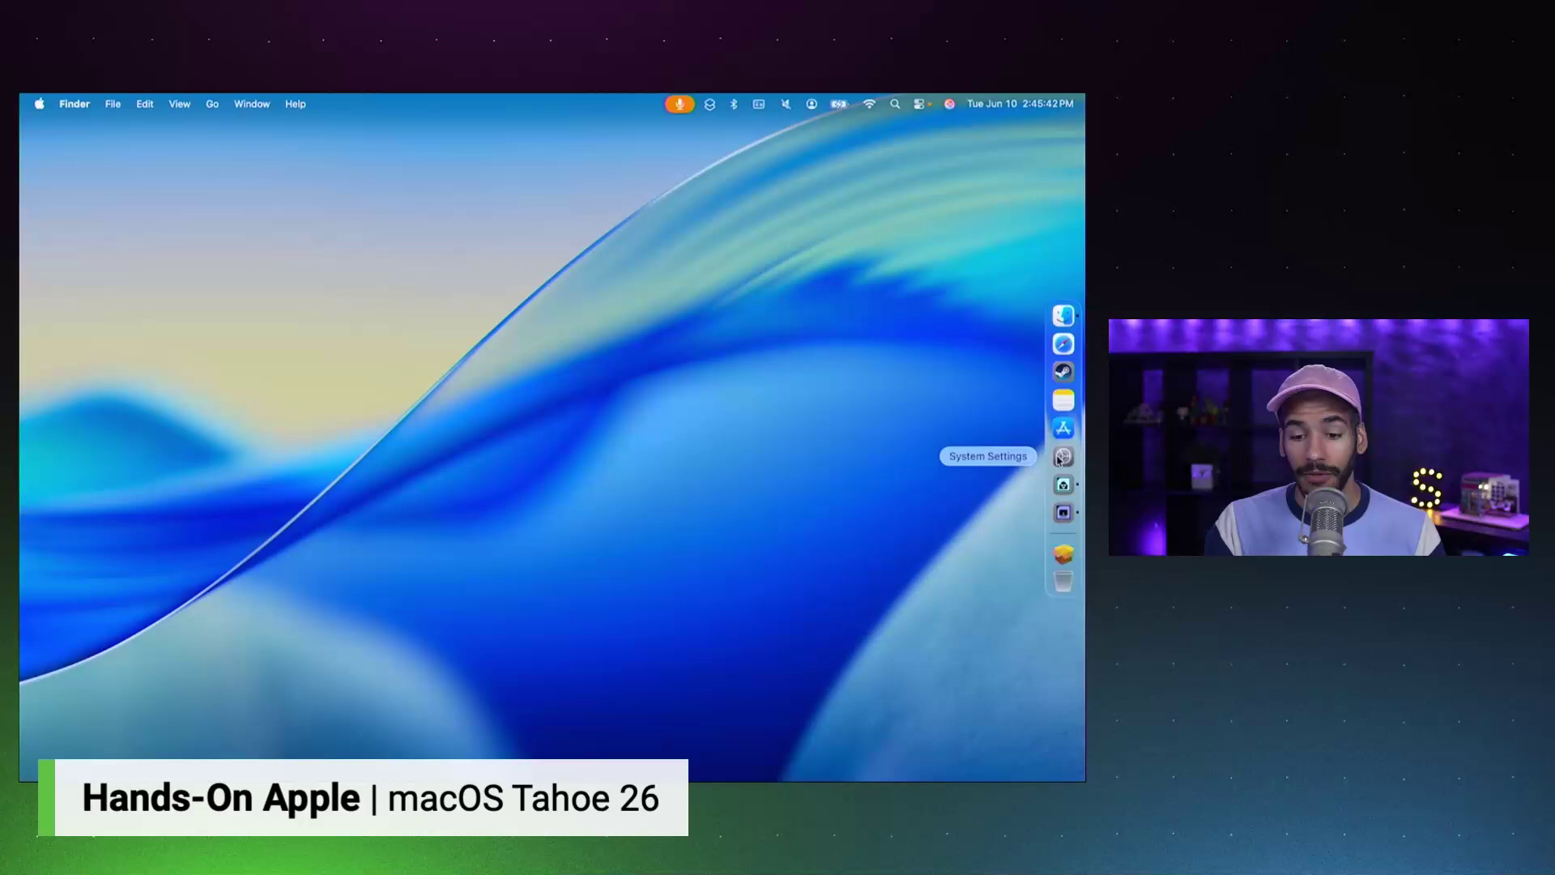
Open the desktop's widget gallery and add the Clock Digital widget.
right_click(268, 213)
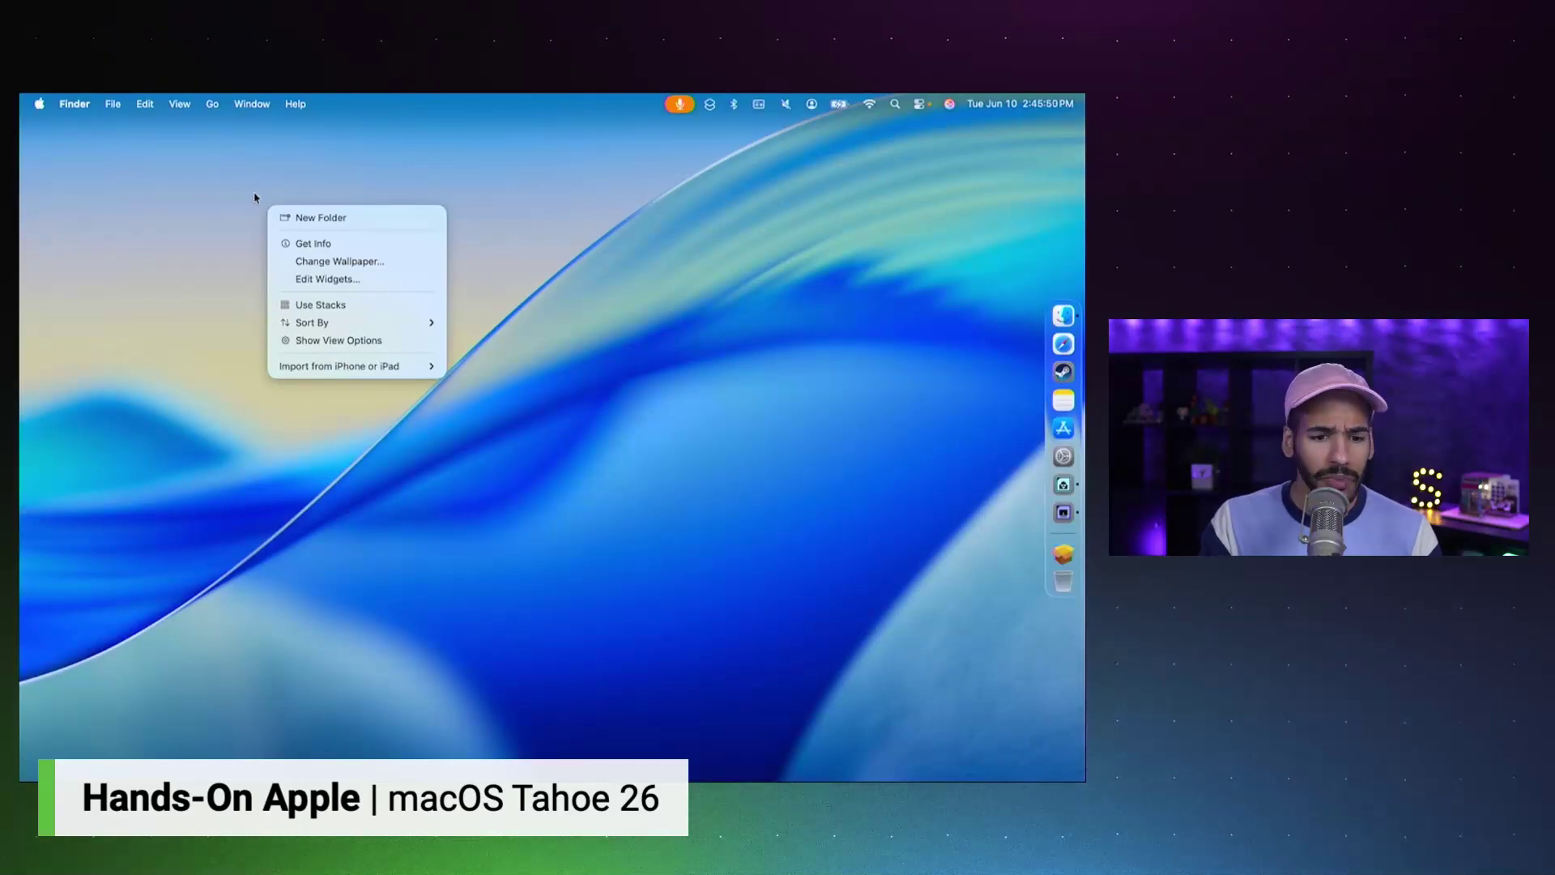
left_click(311, 283)
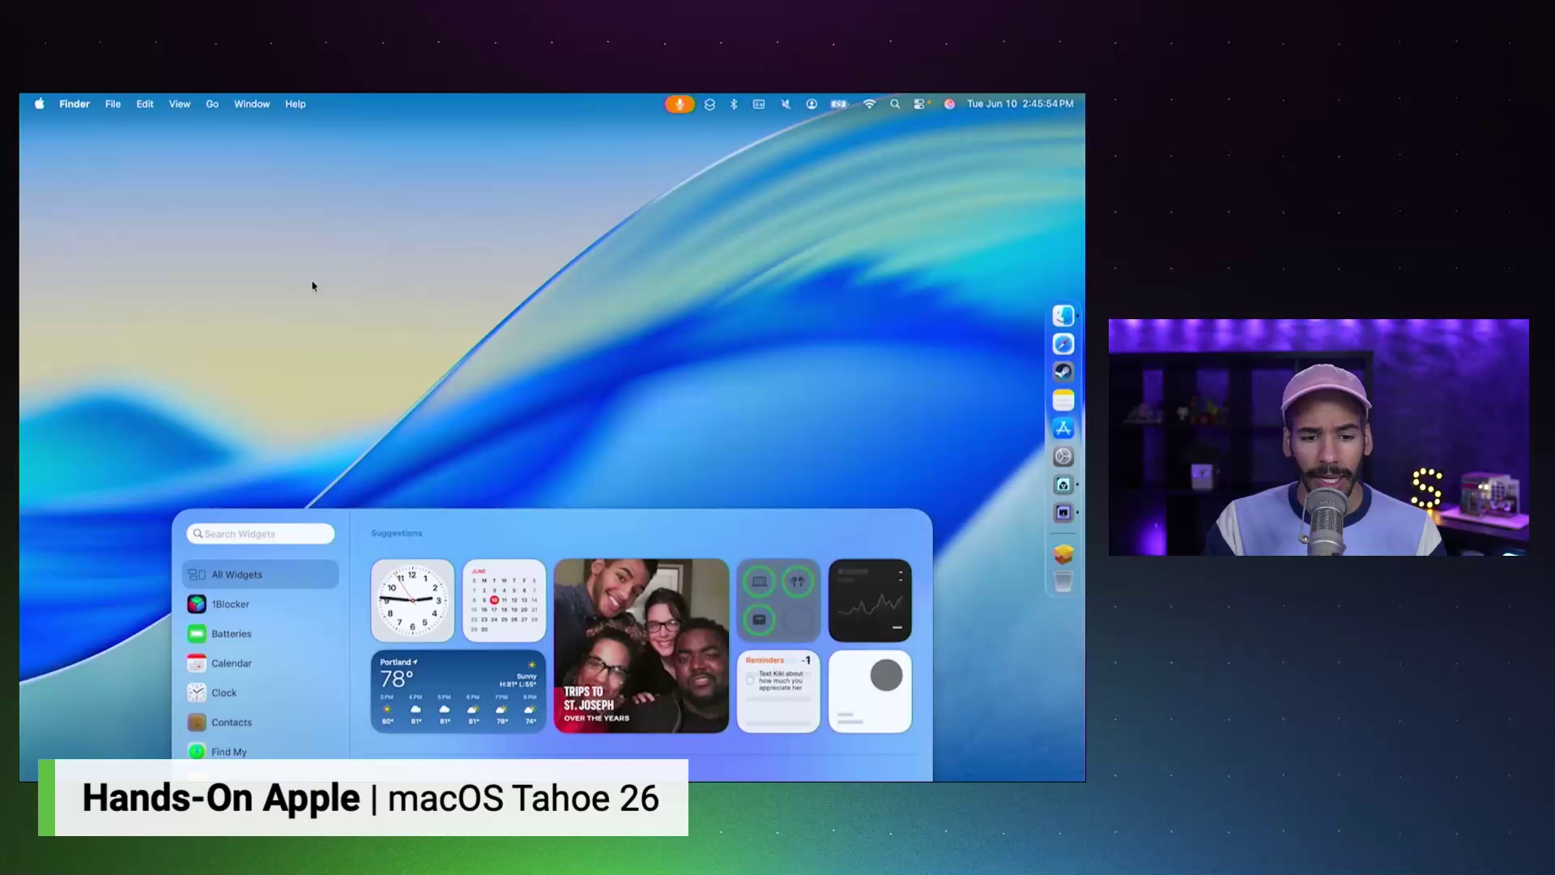
mouse_move(500, 545)
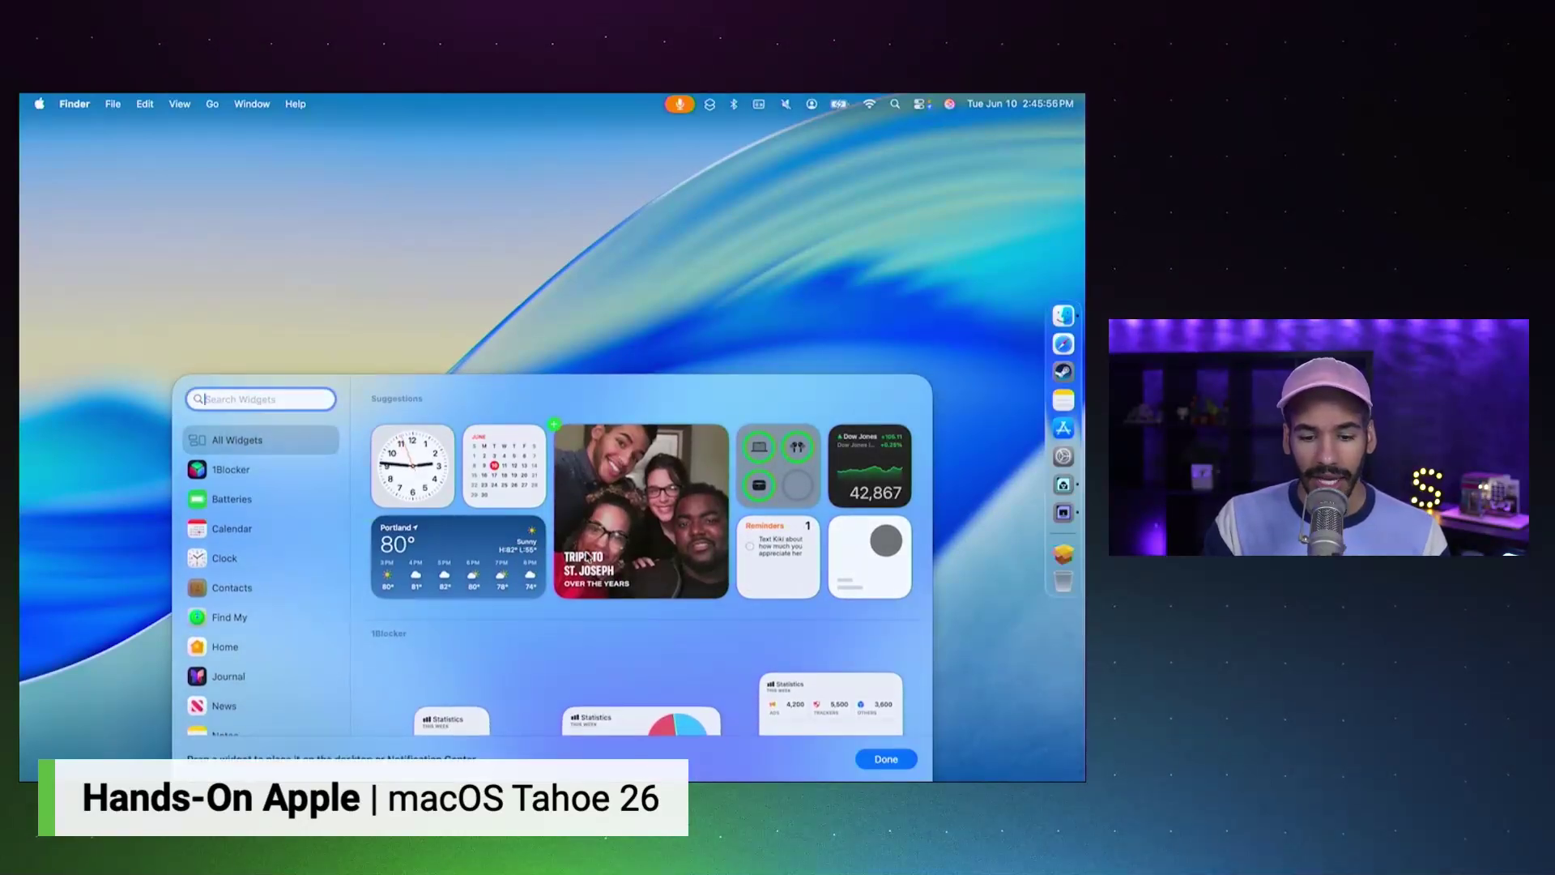
mouse_move(420, 438)
mouse_move(437, 468)
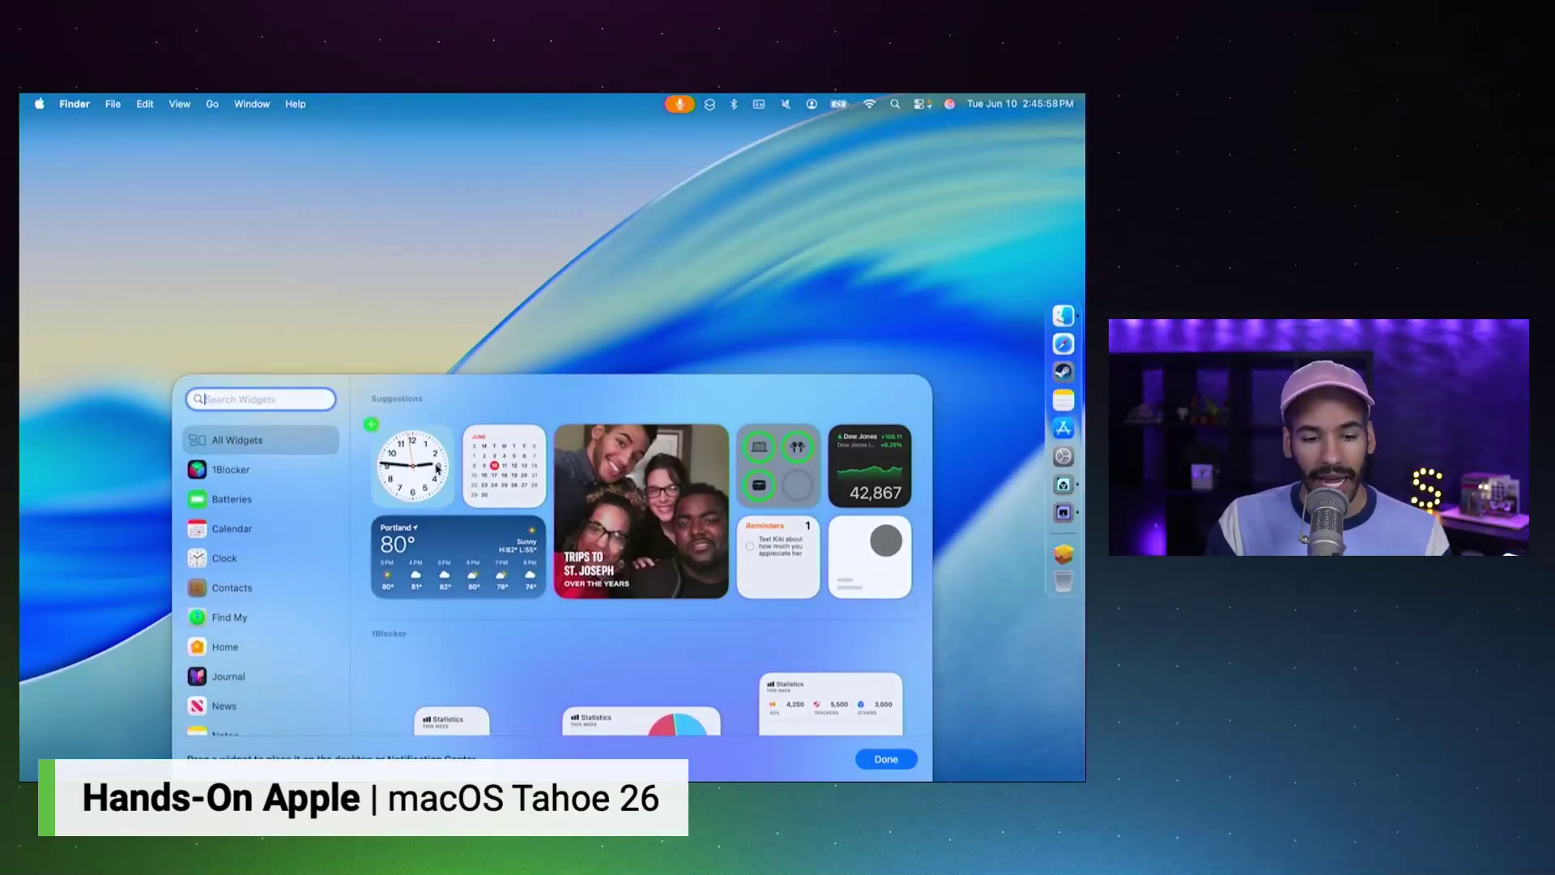
left_click(251, 558)
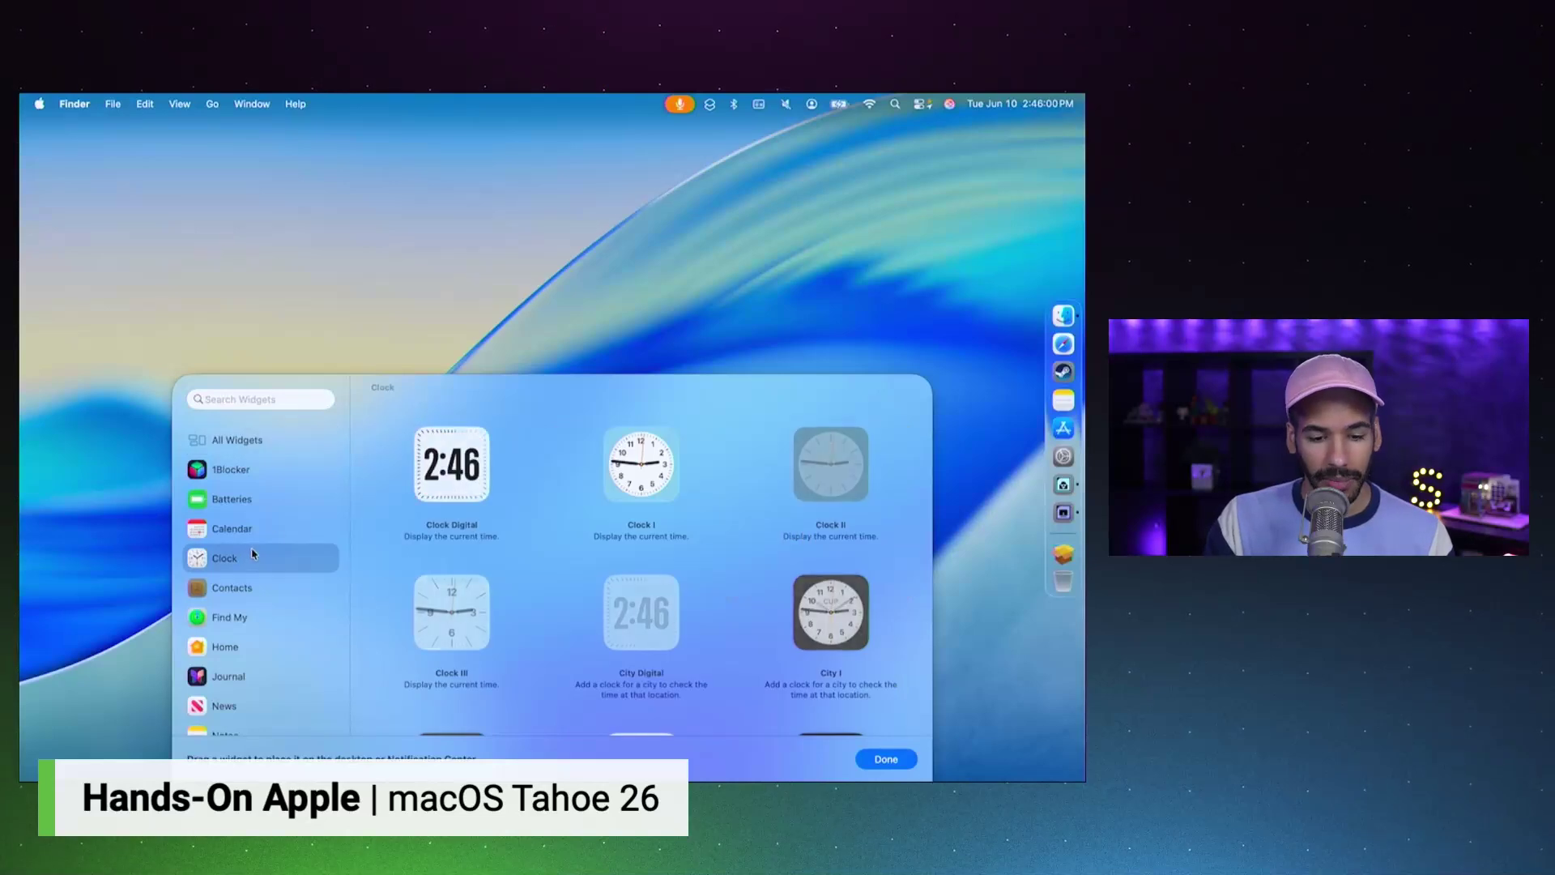
left_click(414, 427)
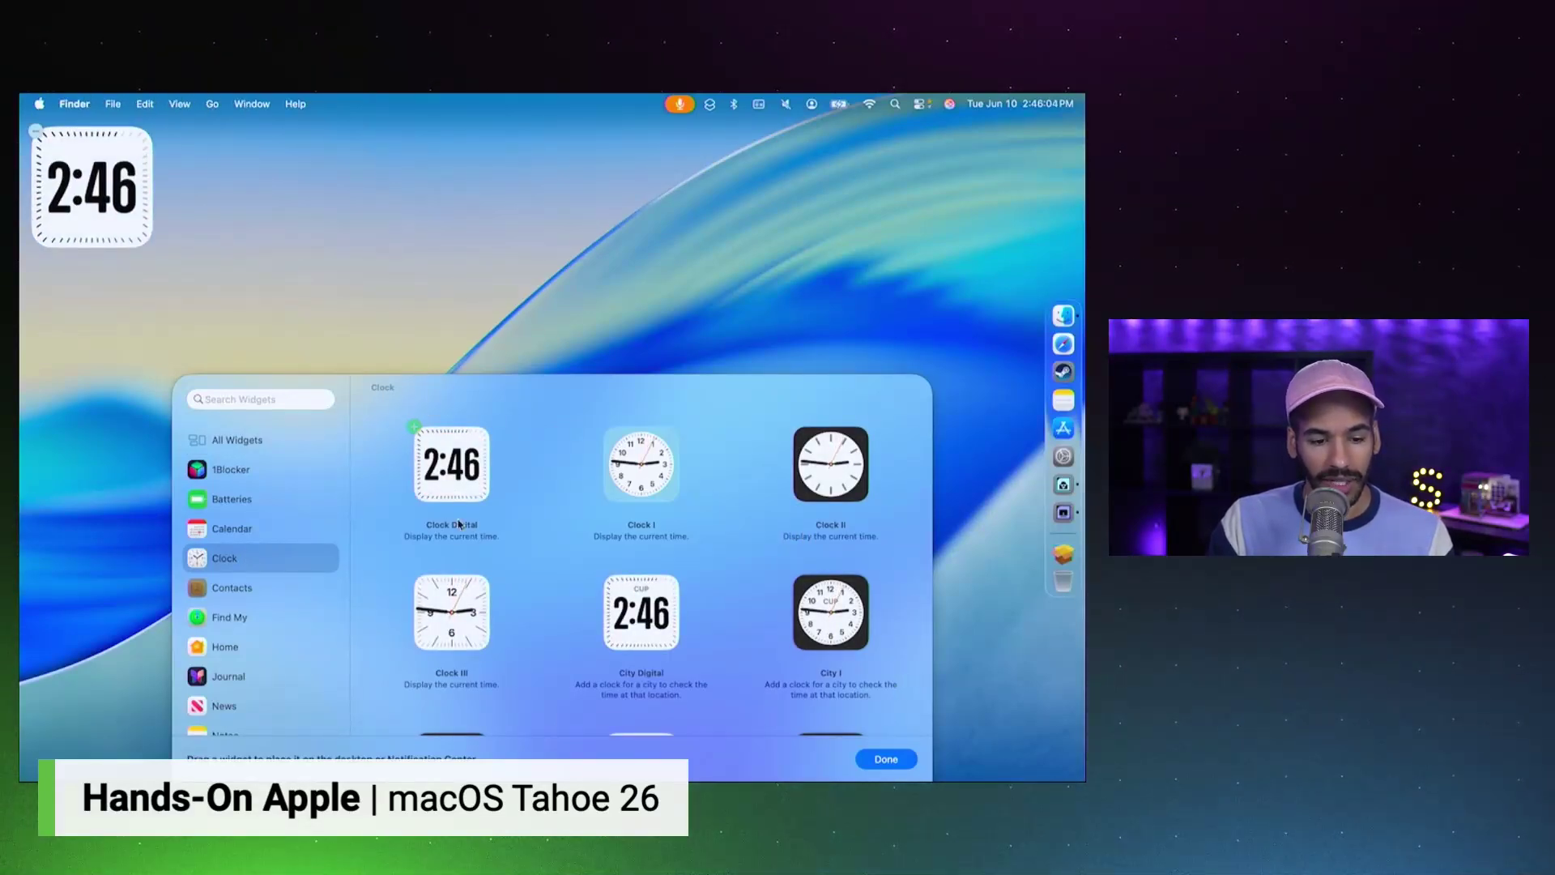
Add the medium News Topic and medium Tips widgets, then close the gallery.
scroll(230, 655, "down", 2)
left_click(230, 657)
mouse_move(613, 484)
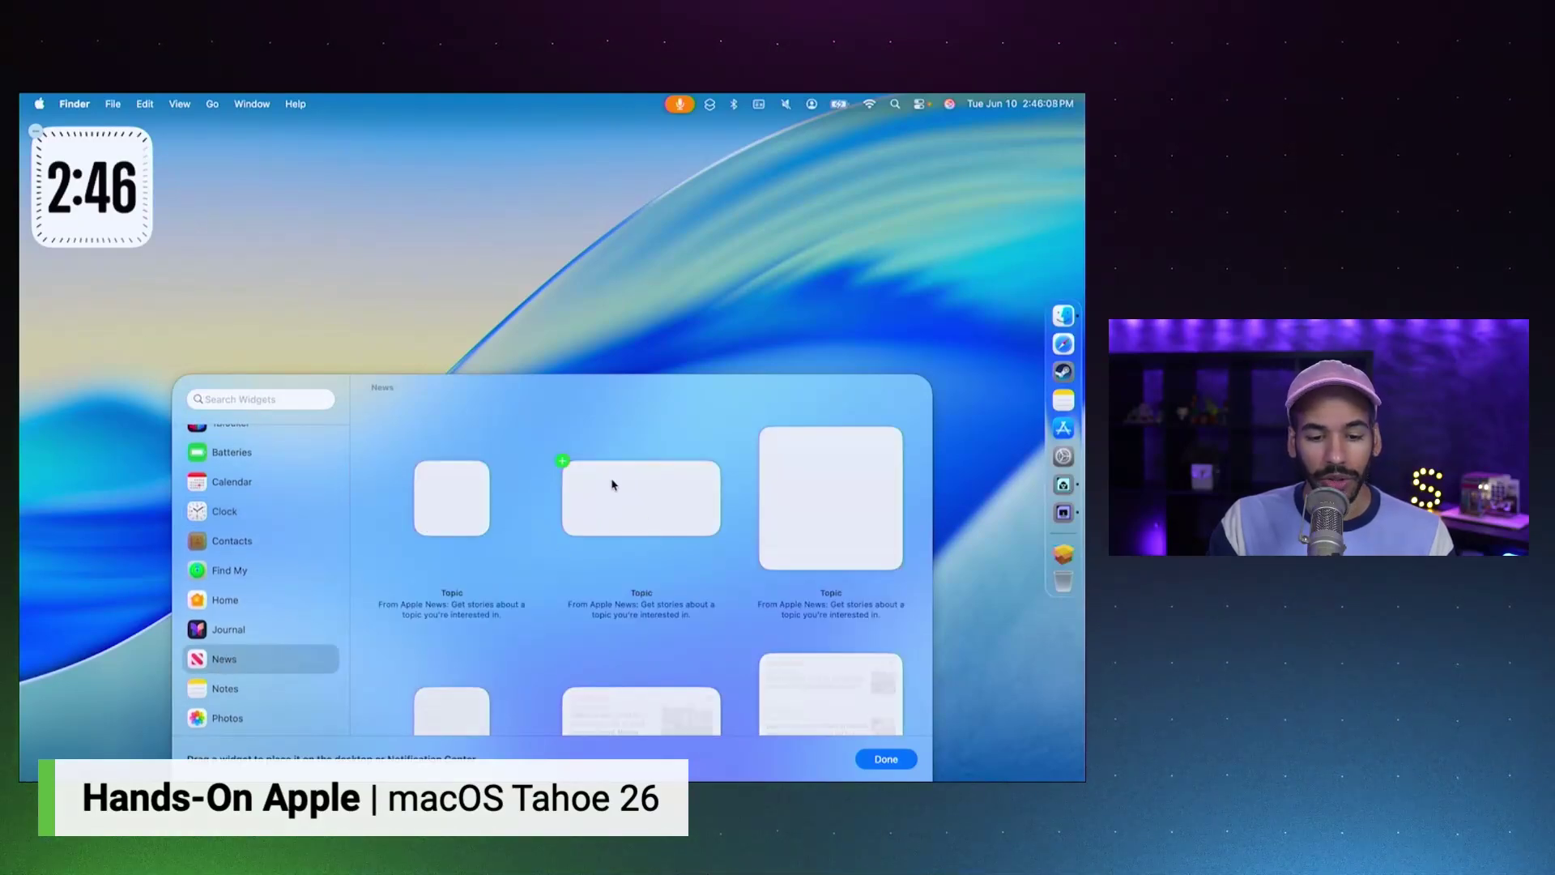
left_click(559, 462)
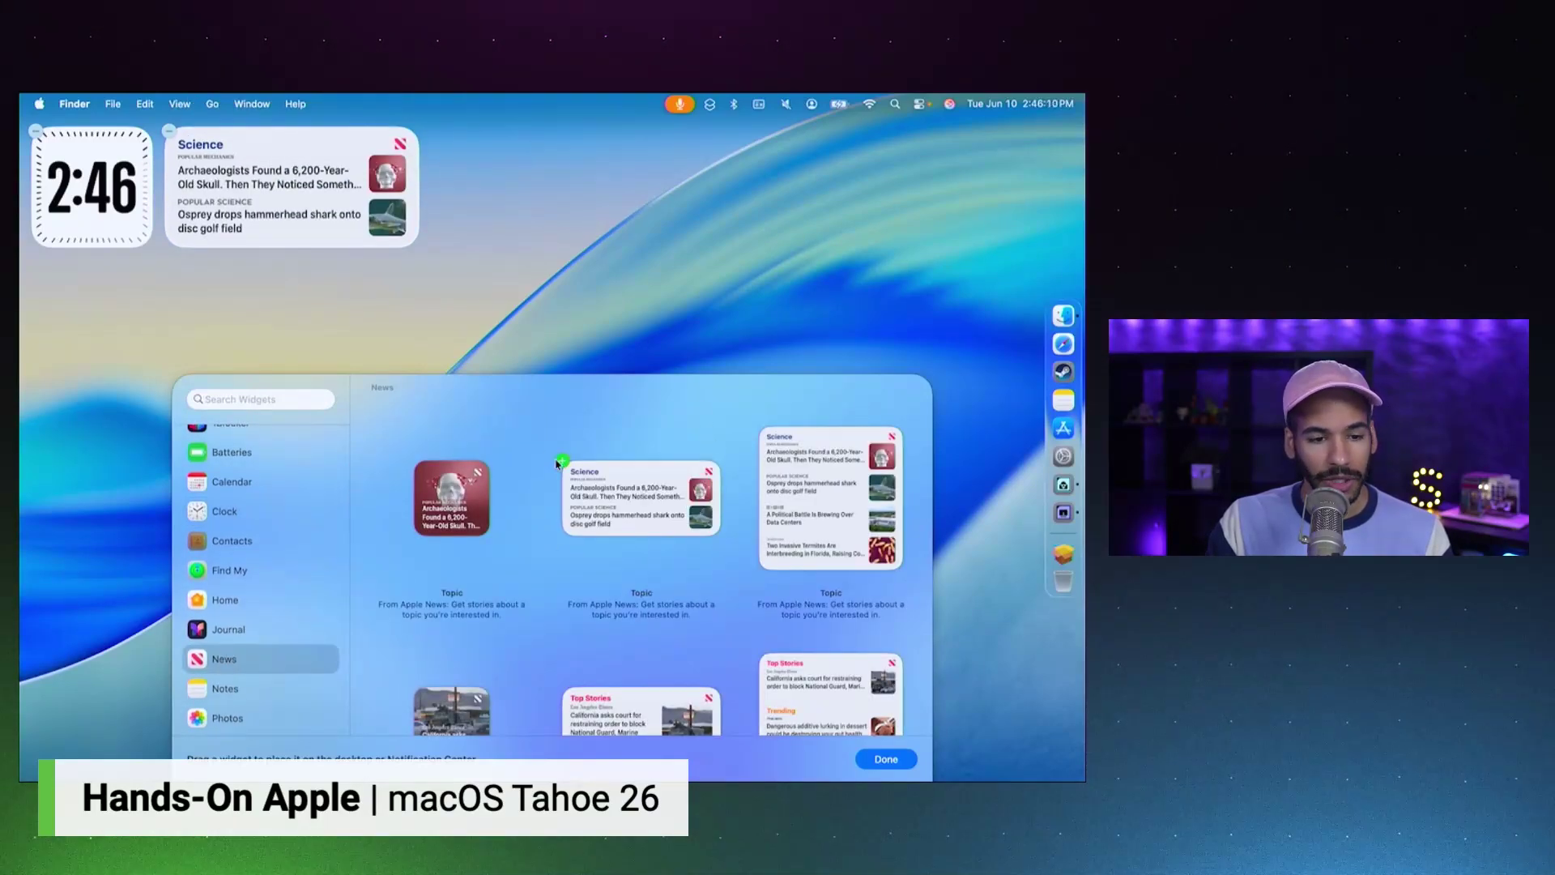
scroll(202, 615, "down", 5)
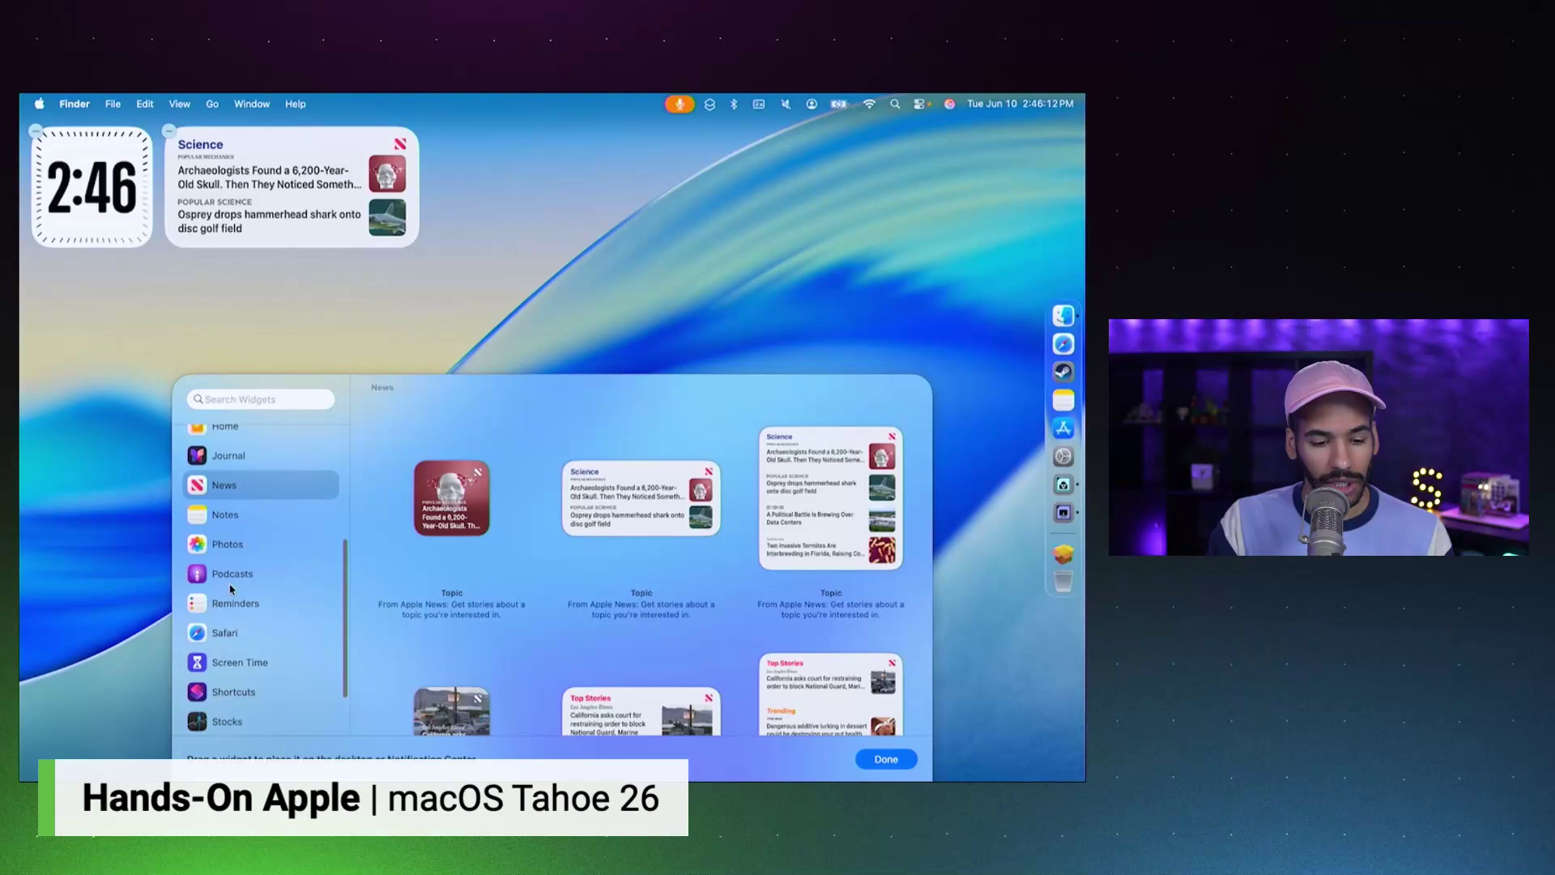
scroll(234, 628, "down", 2)
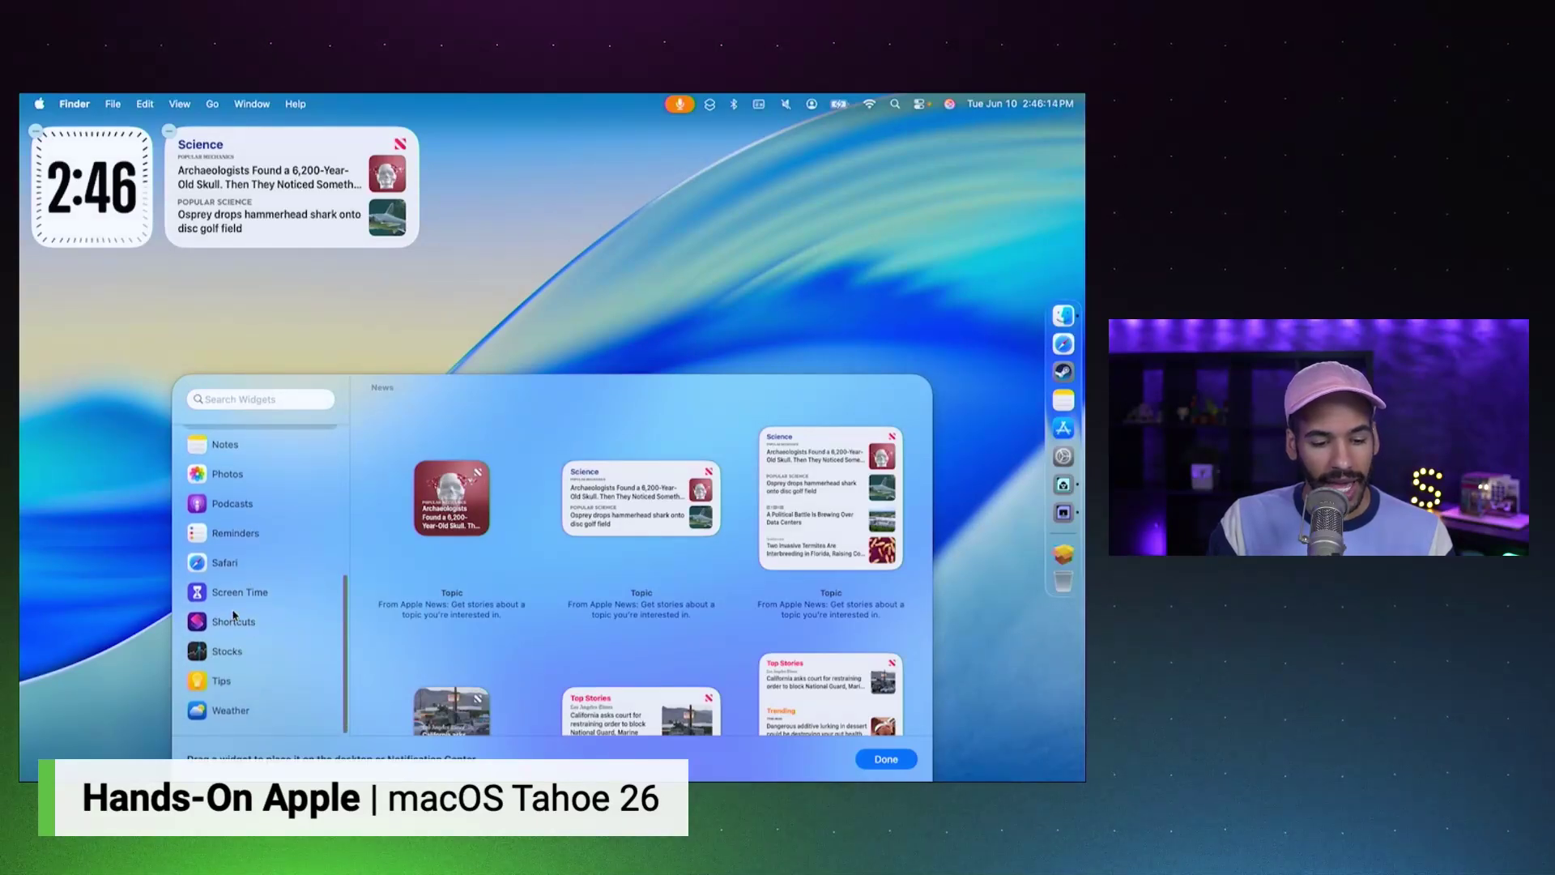
left_click(222, 678)
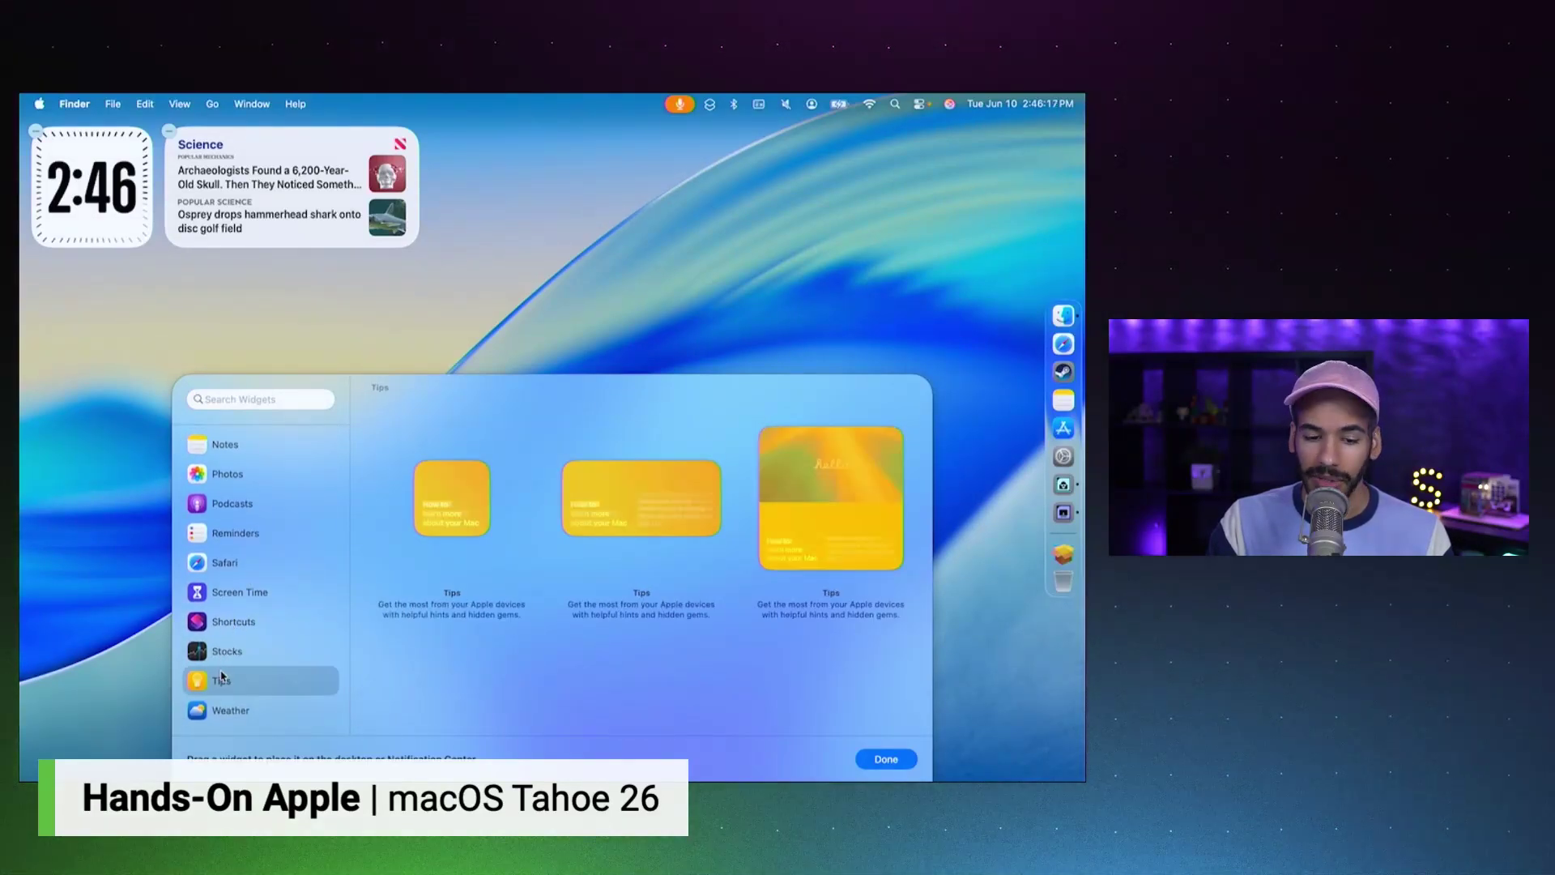
left_click(562, 462)
left_click(905, 759)
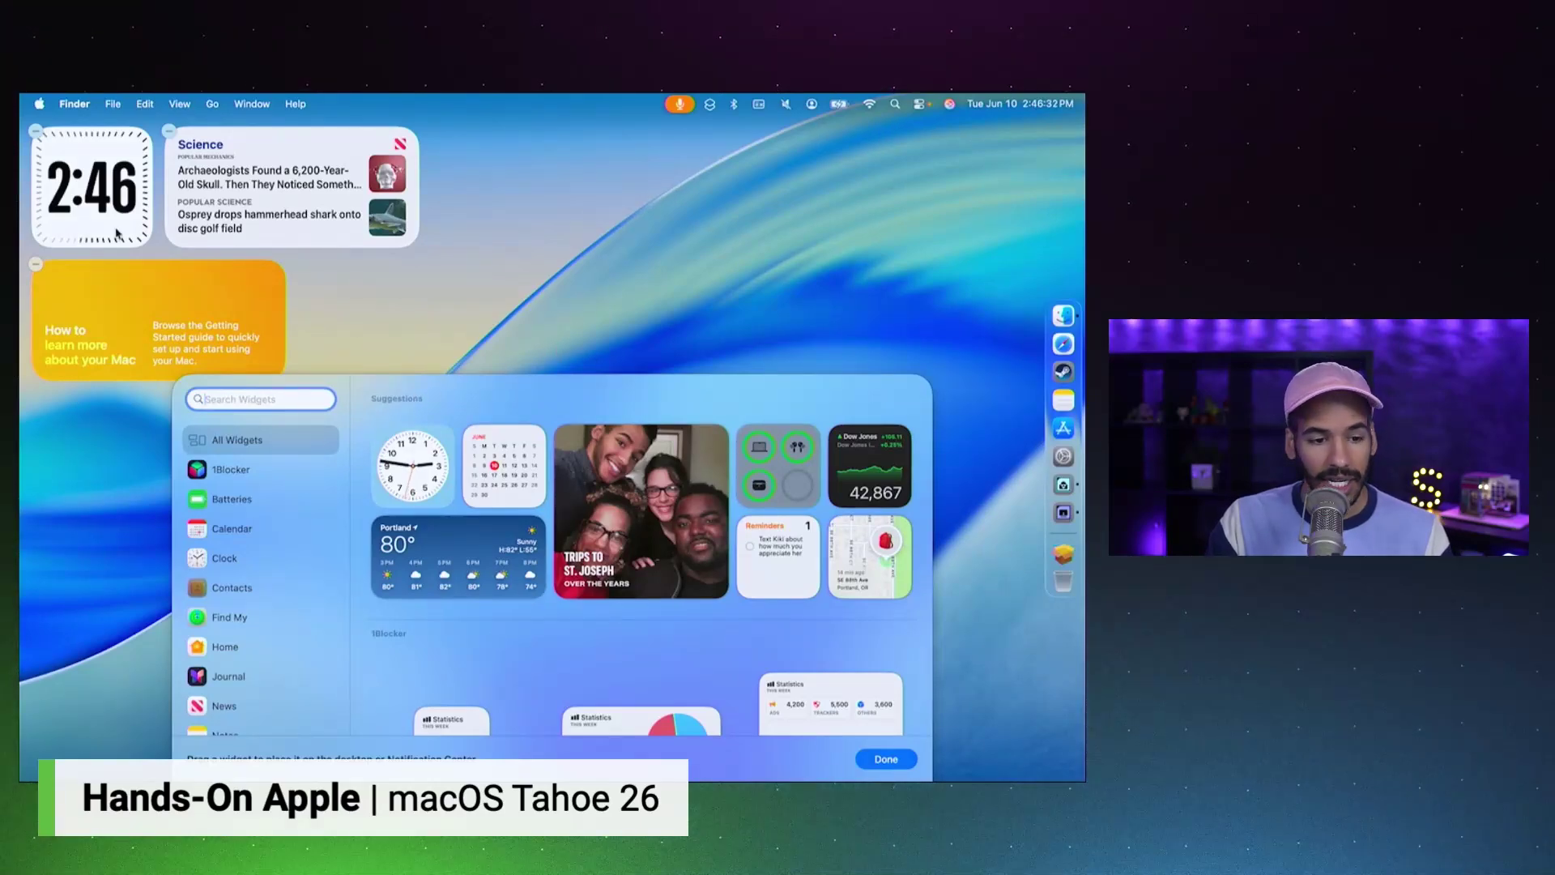
Check the size options on the Science news and Tips widgets, then finish editing widgets.
right_click(262, 150)
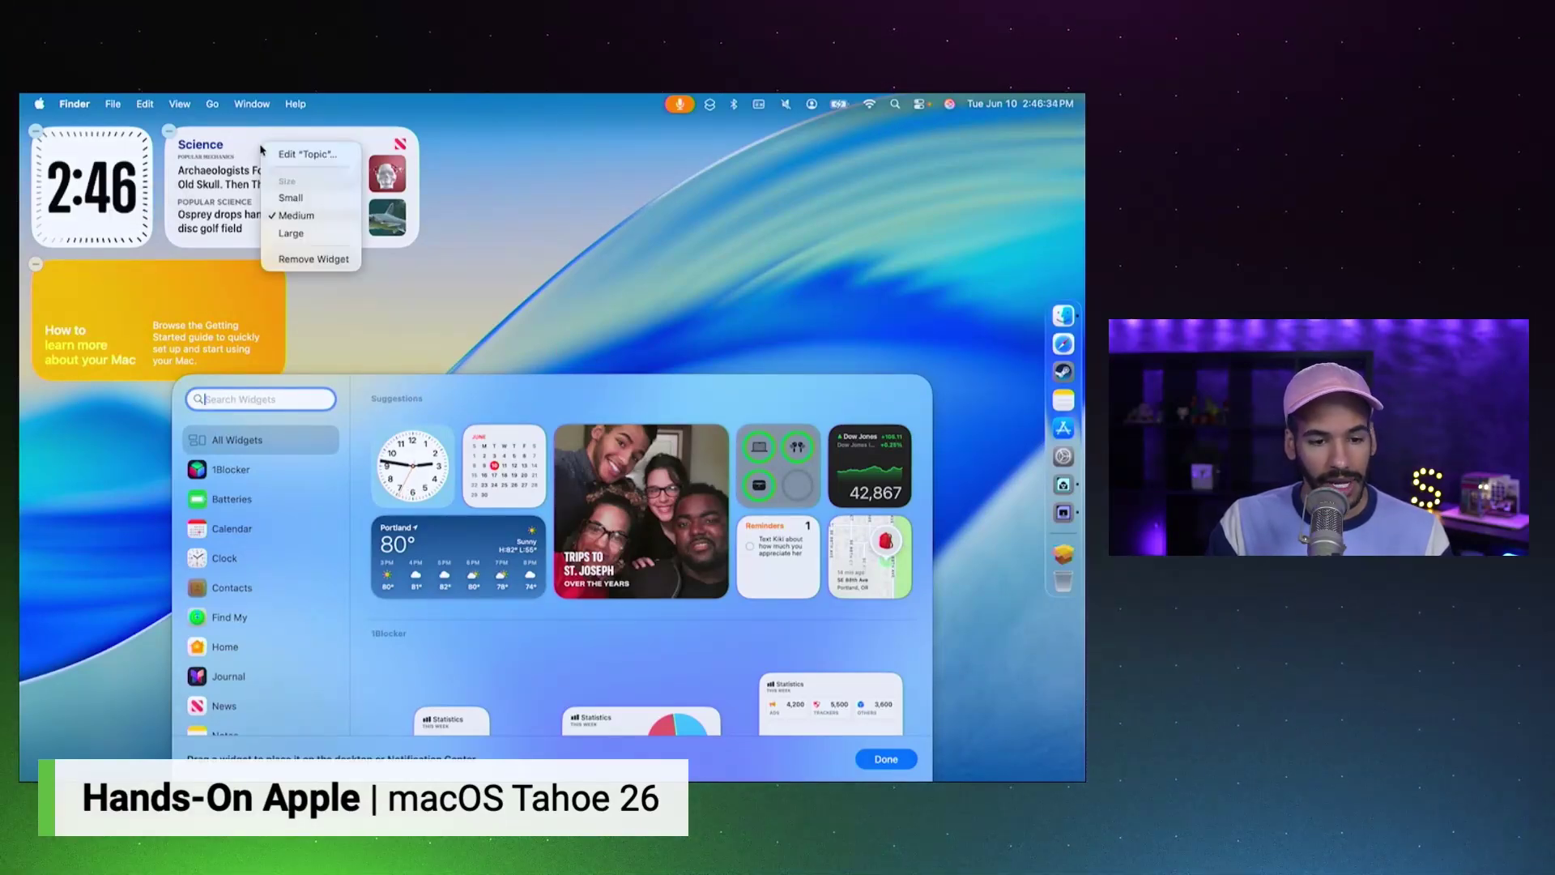
right_click(90, 300)
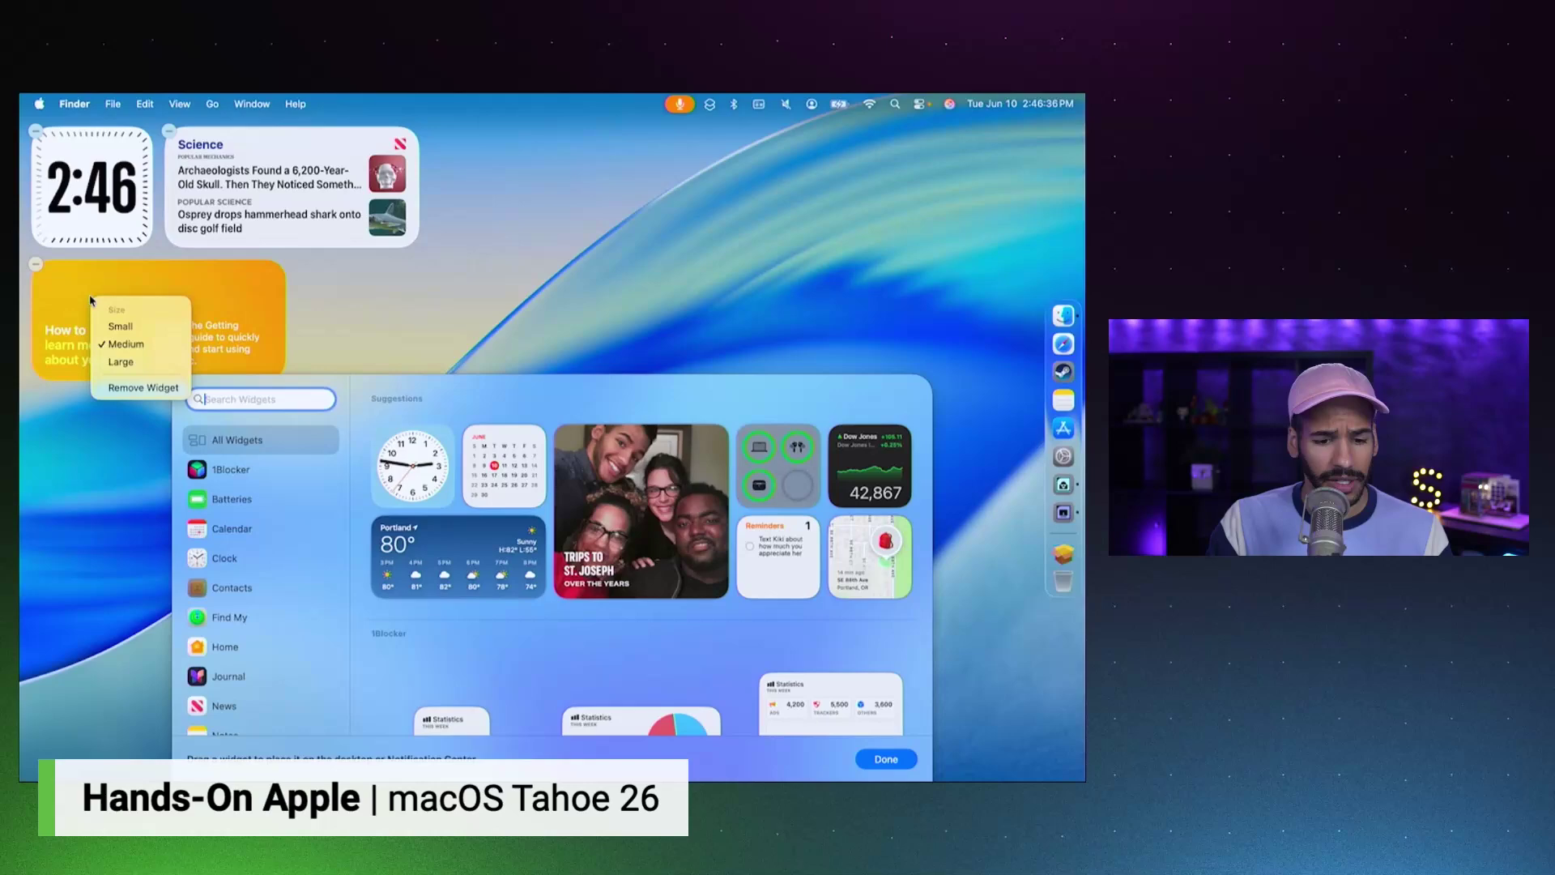
left_click(219, 285)
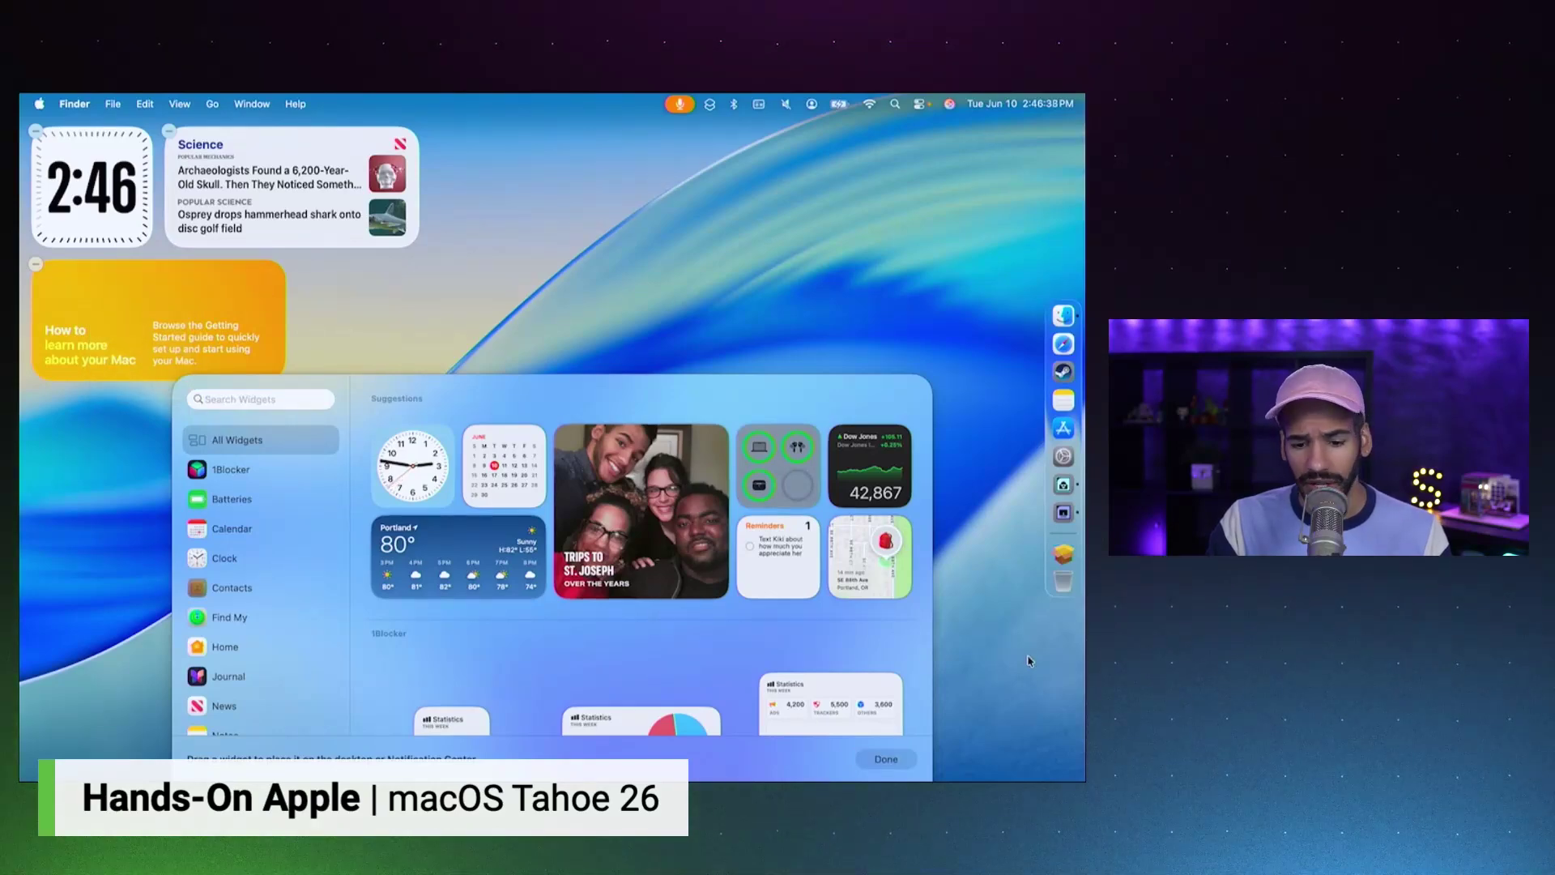
left_click(891, 760)
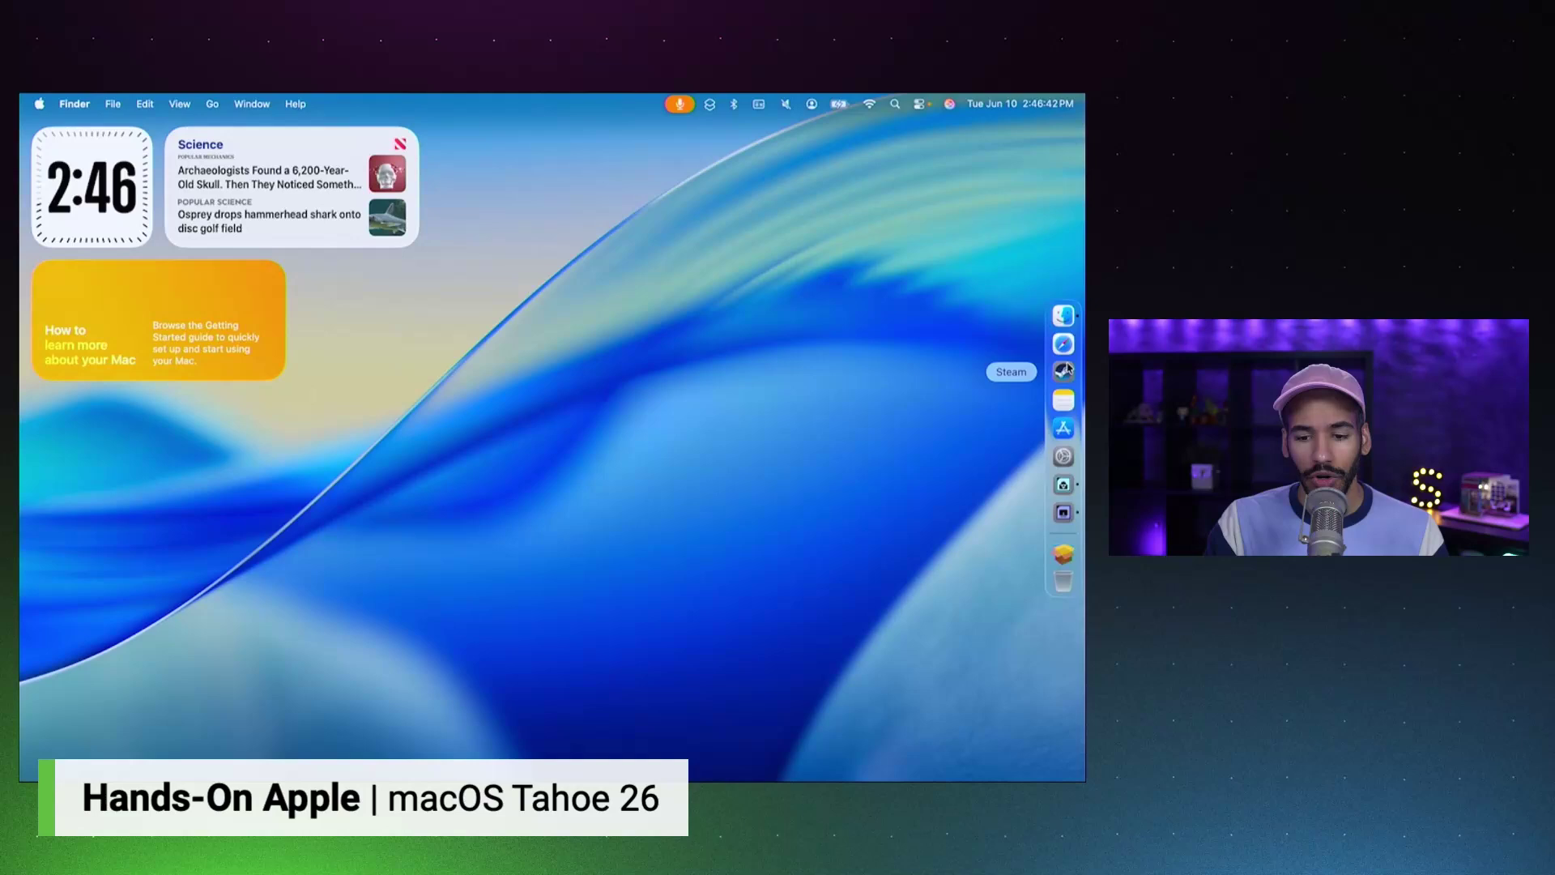
In System Settings Appearance, try Light and Dark mode, then settle on Auto.
left_click(1066, 461)
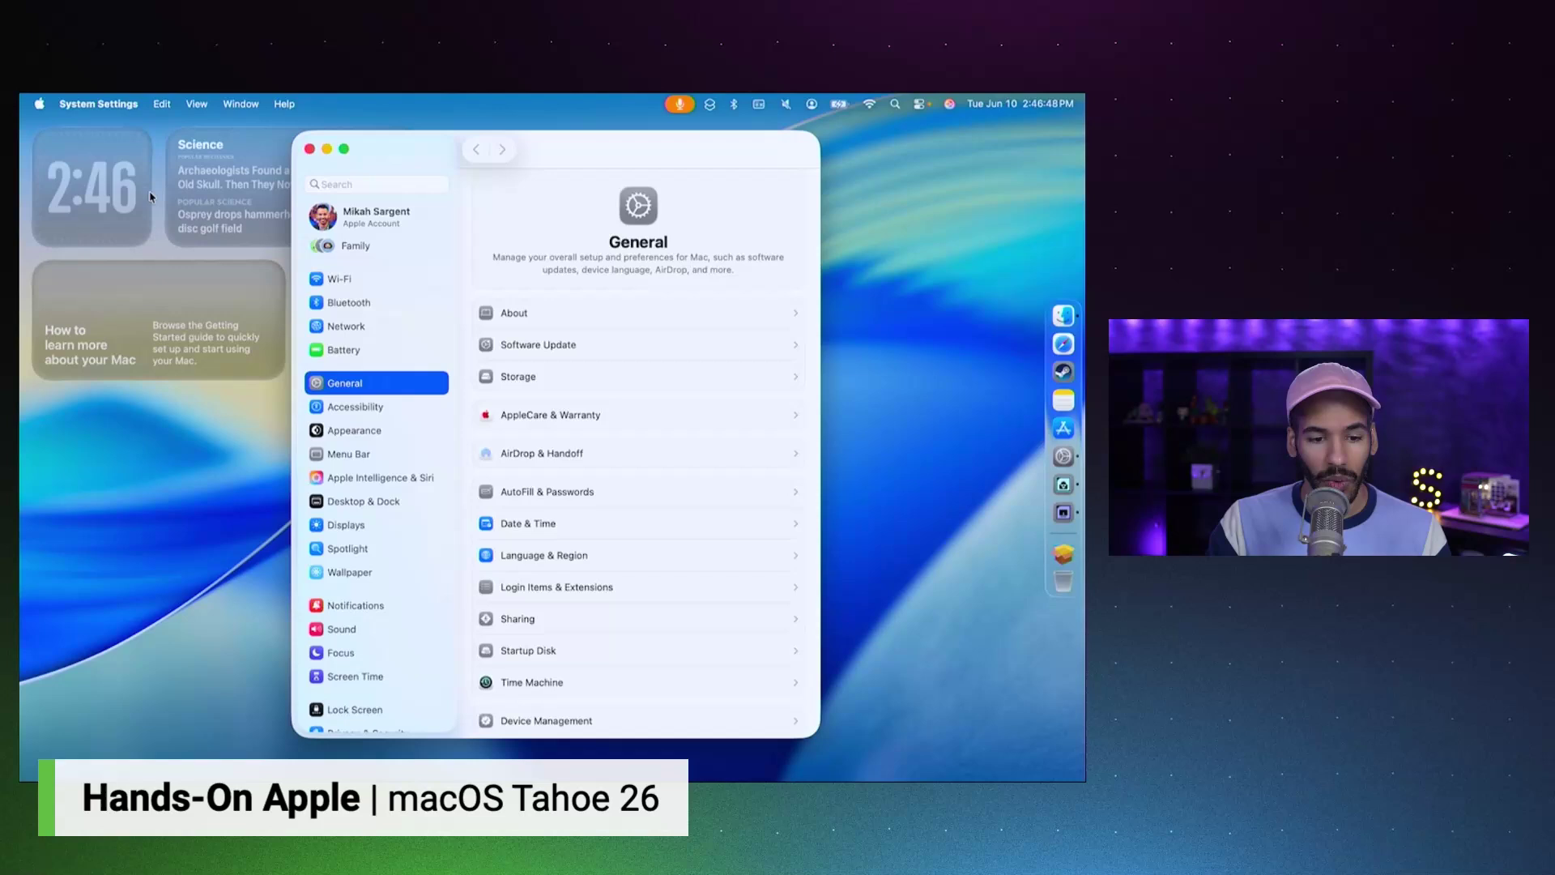
left_click(360, 430)
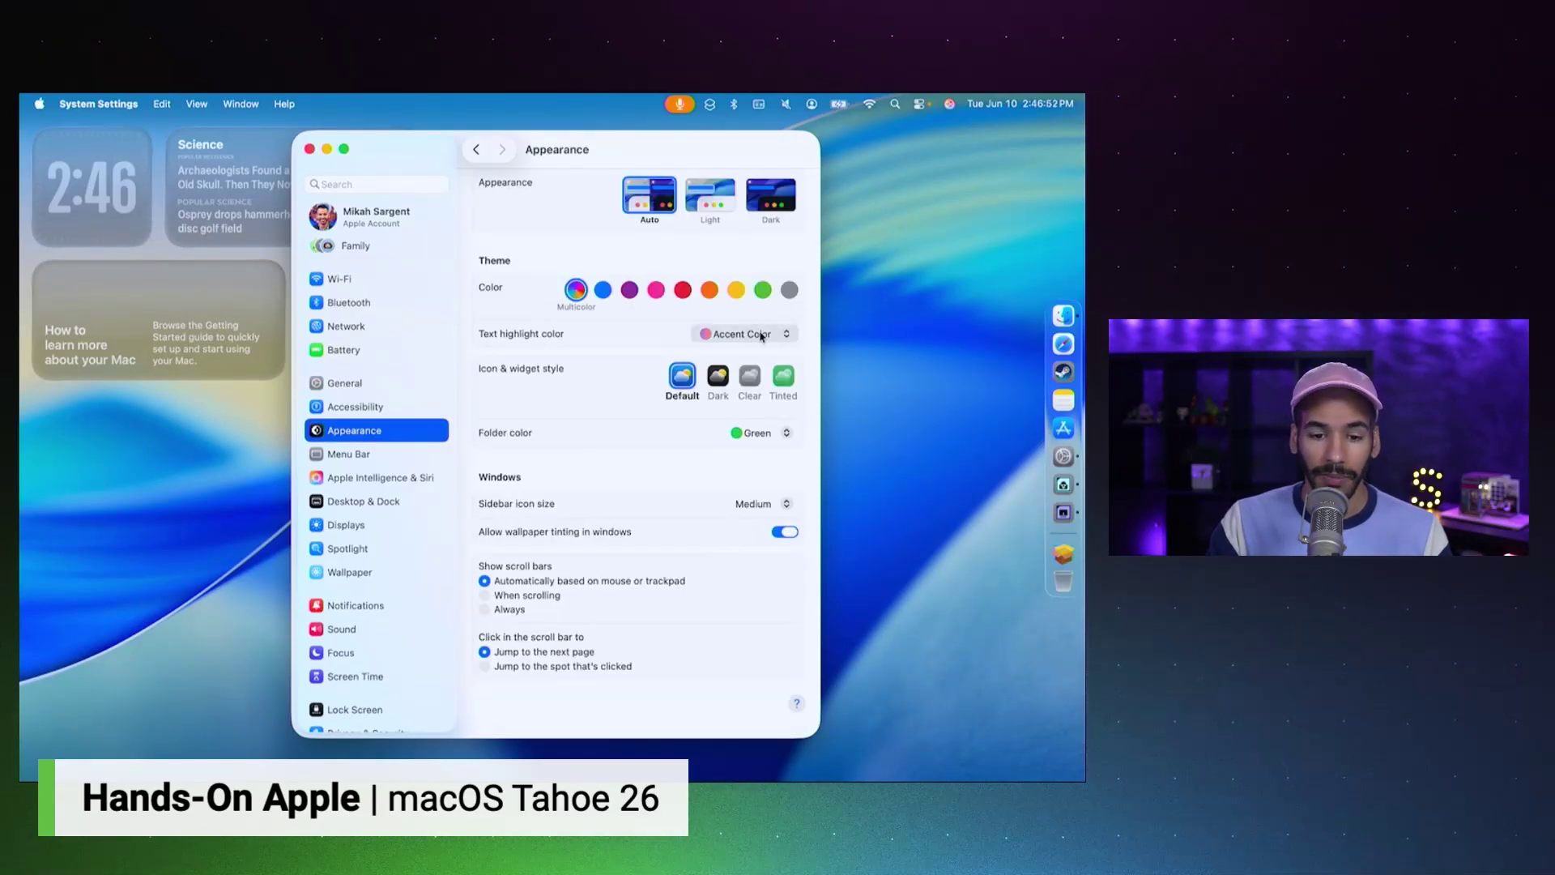
left_click(713, 204)
left_click(774, 207)
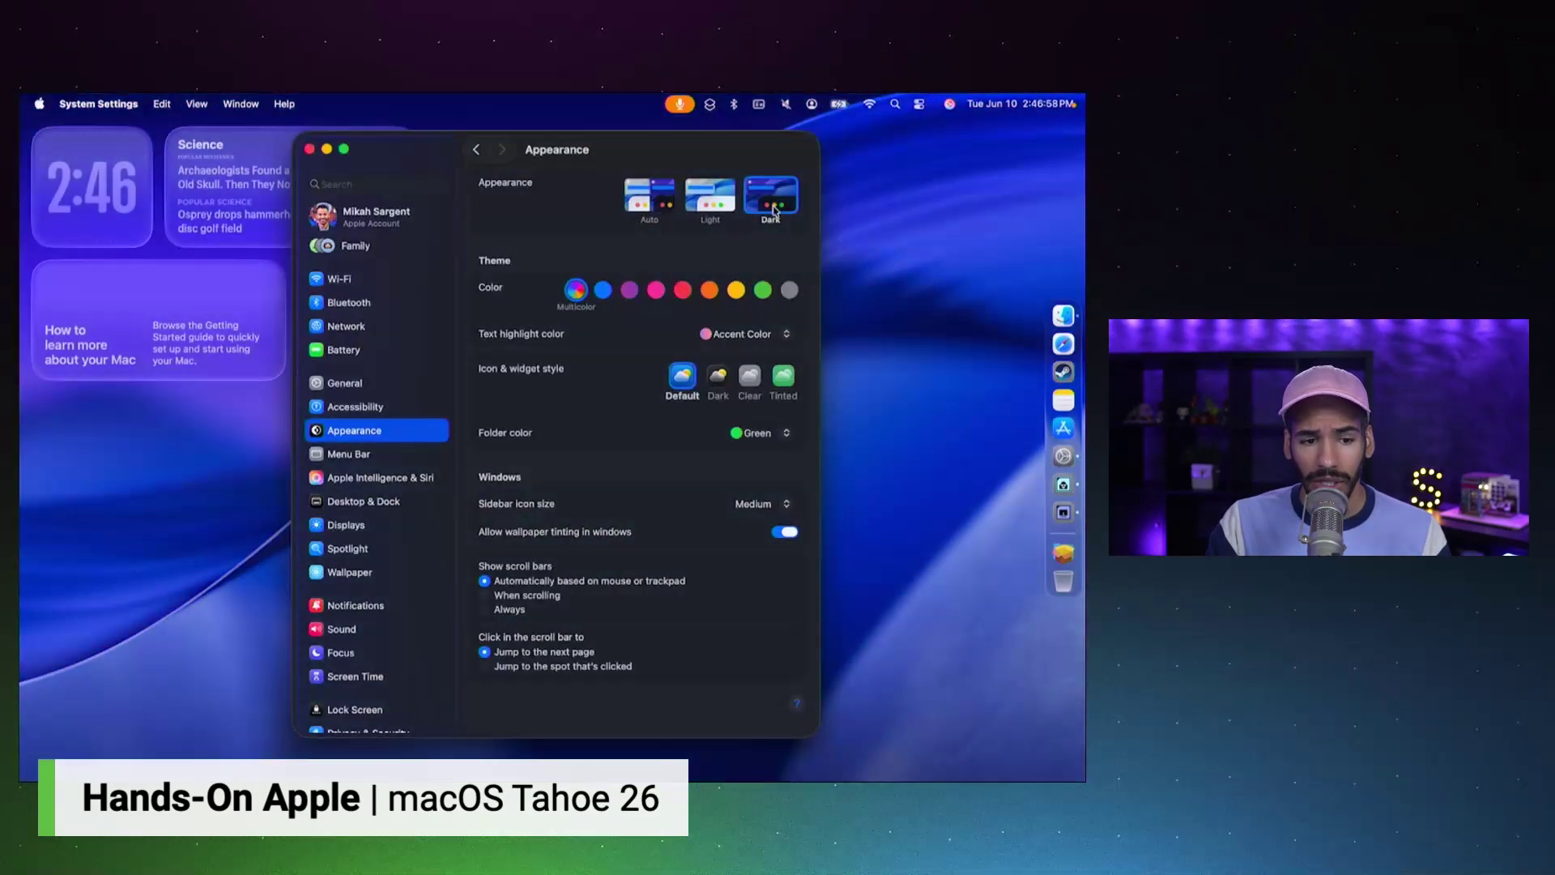
left_click(645, 209)
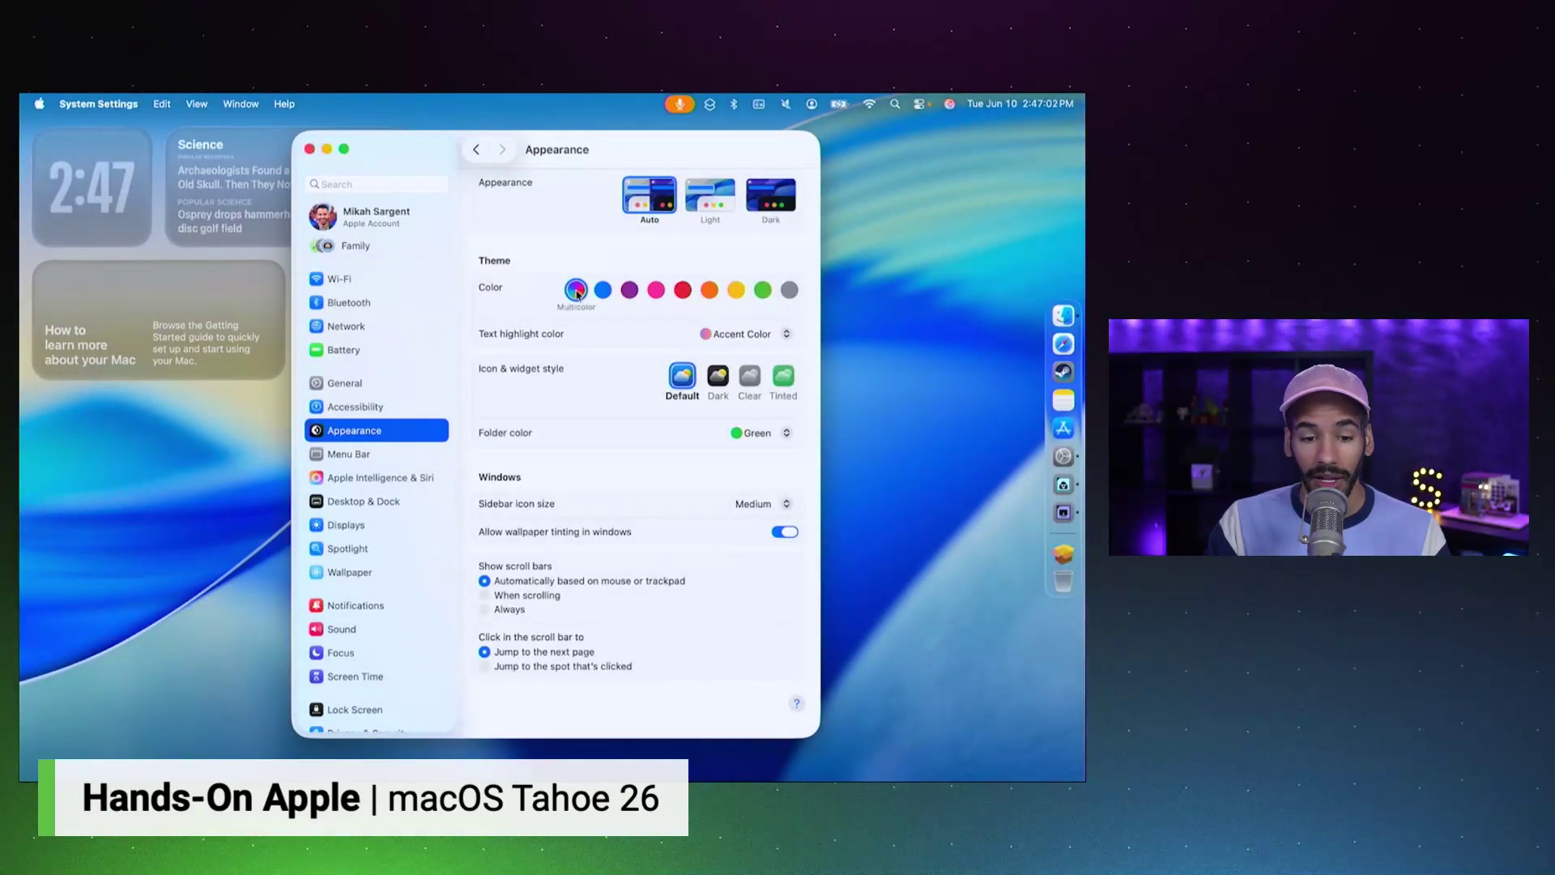
Try the Green accent colour, return to Multicolor, and keep Accent Color for text highlight.
left_click(762, 289)
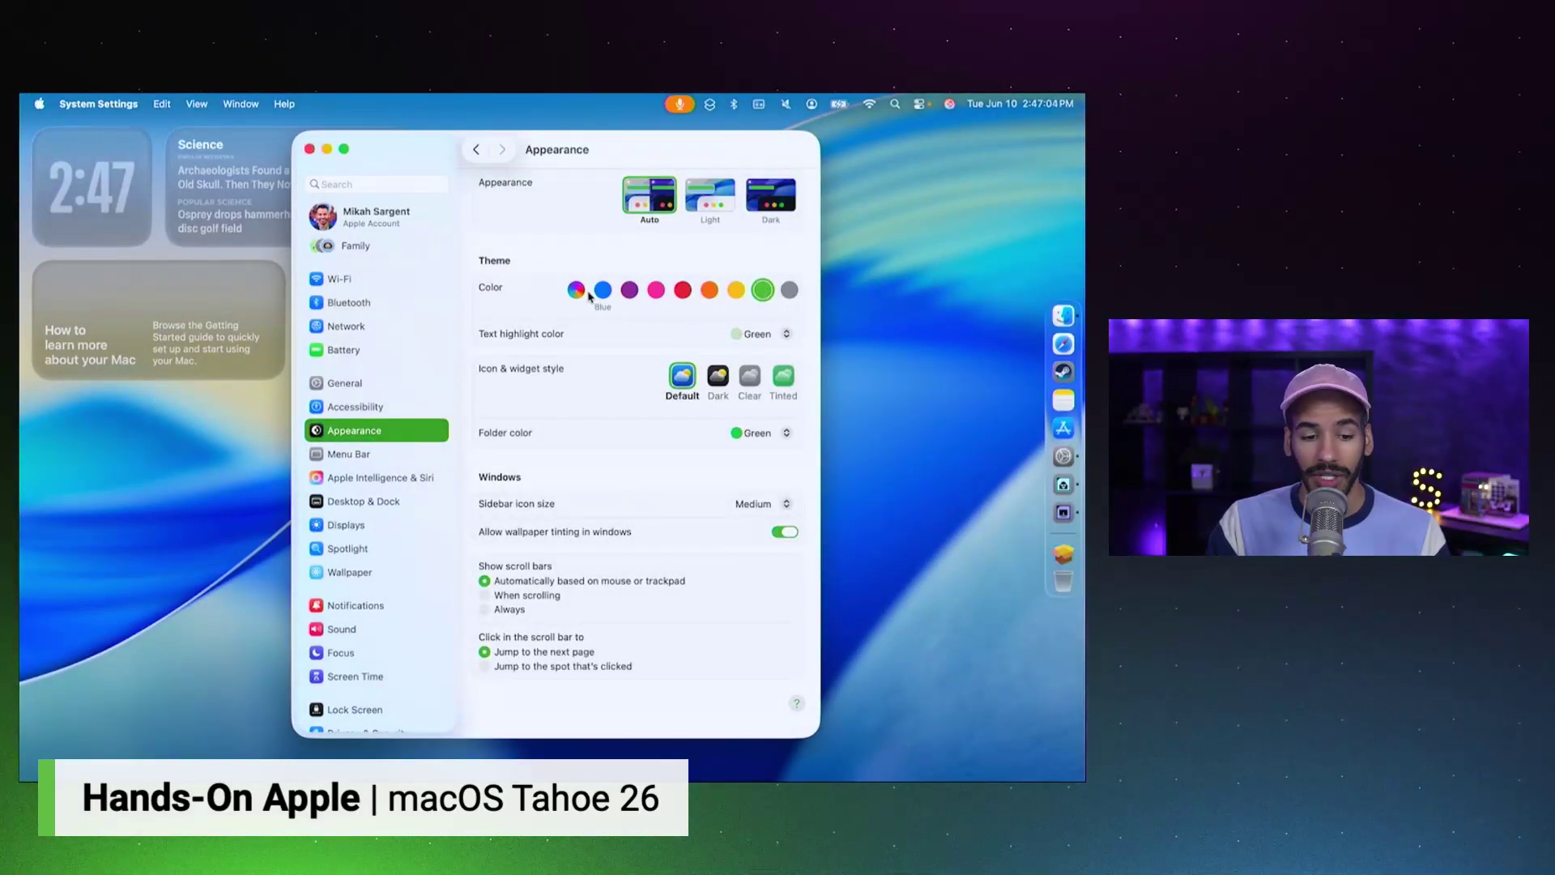
left_click(580, 292)
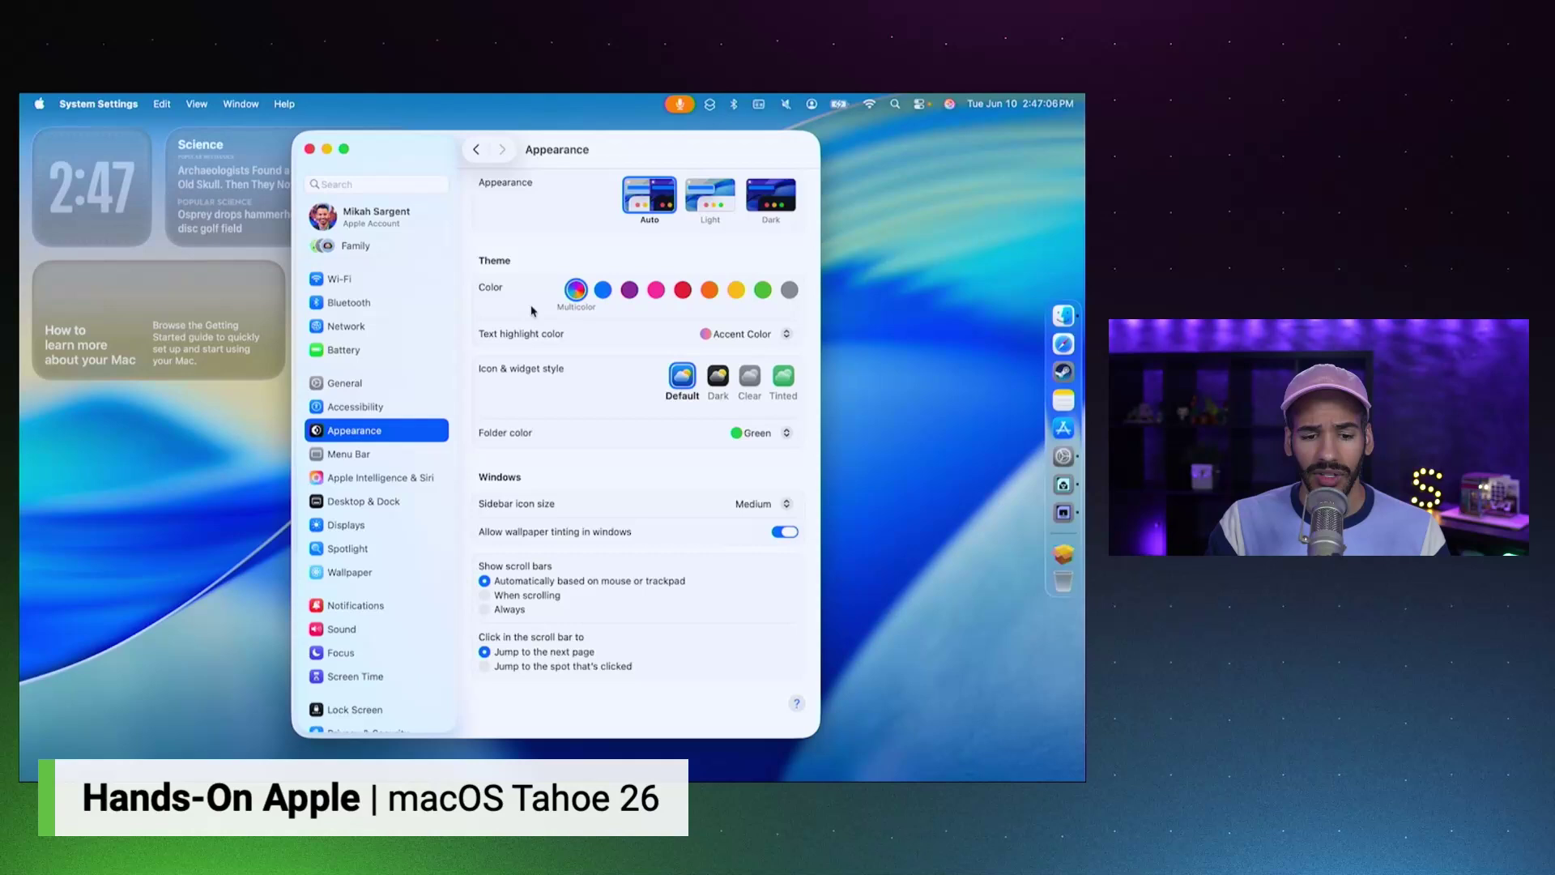
left_click(721, 334)
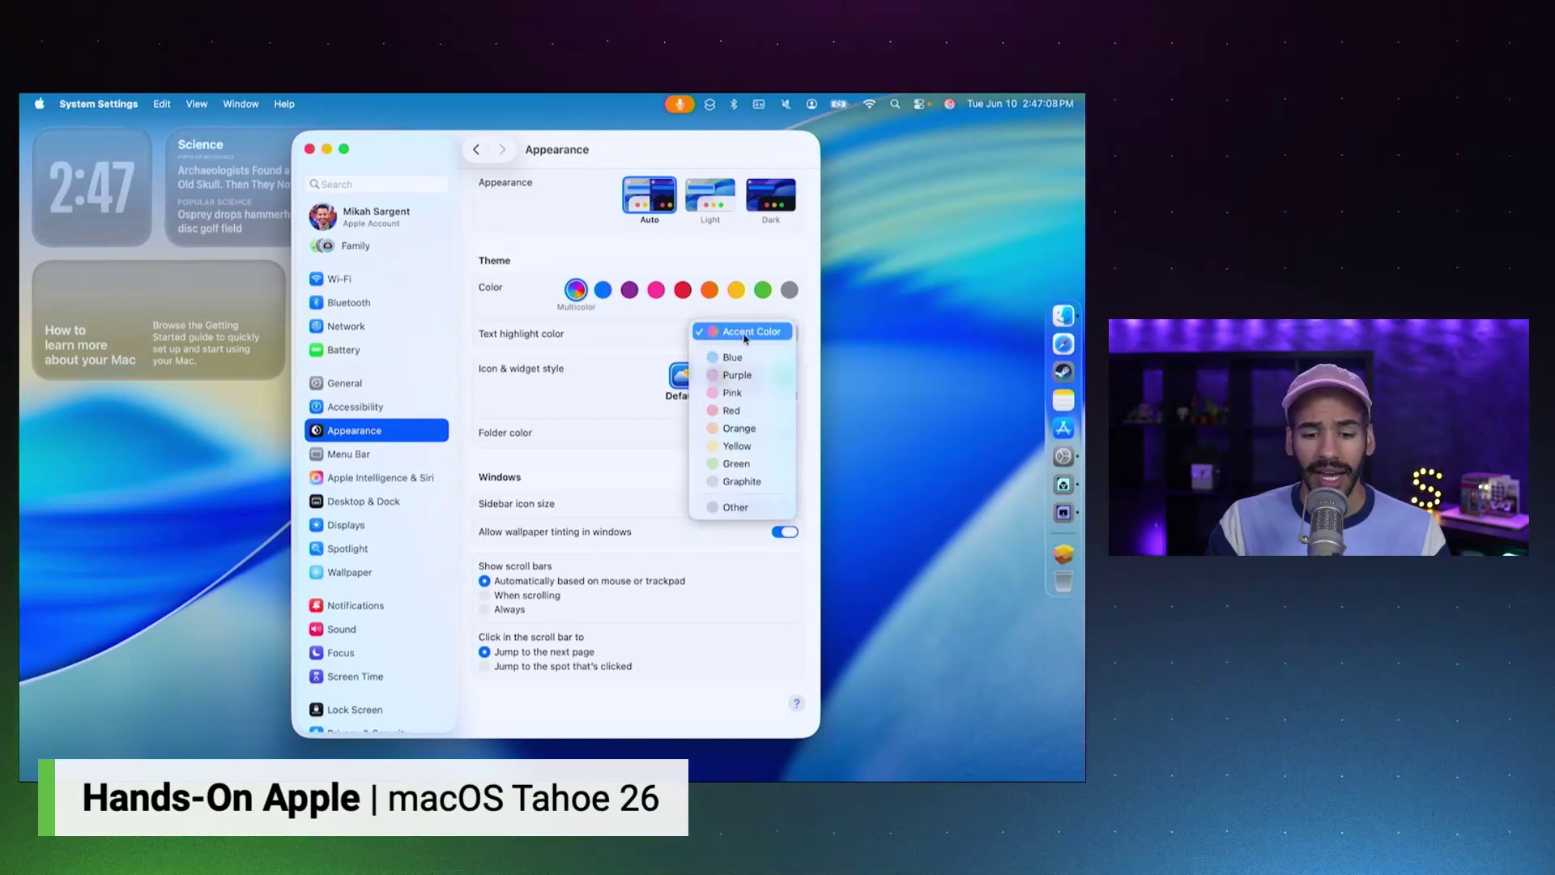
left_click(733, 338)
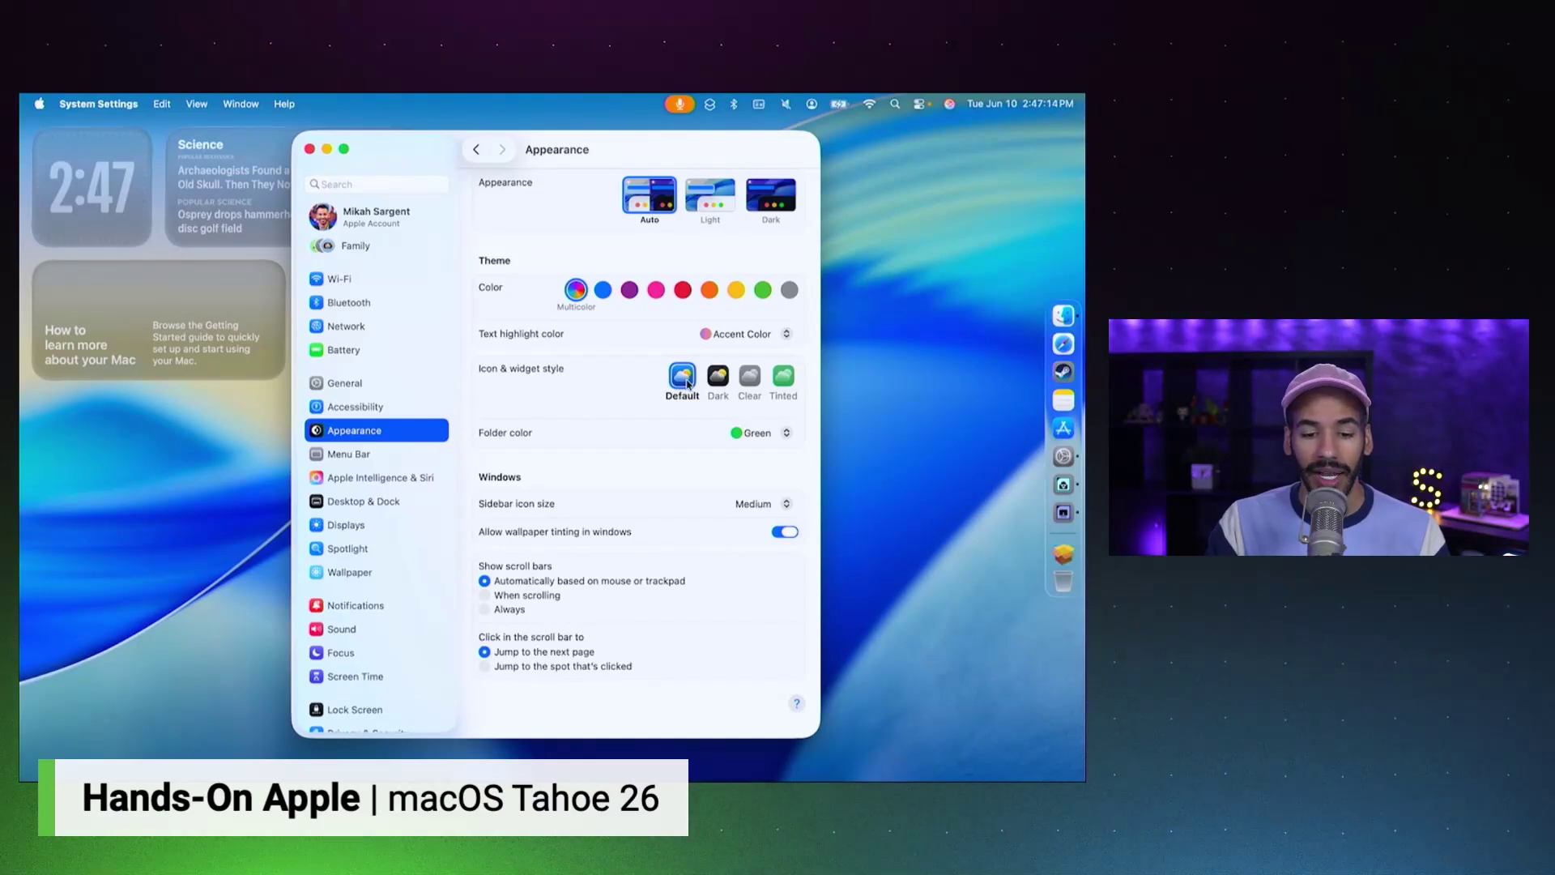
Try the Clear icon and widget style in its Light, Dark and Auto variants.
left_click(718, 377)
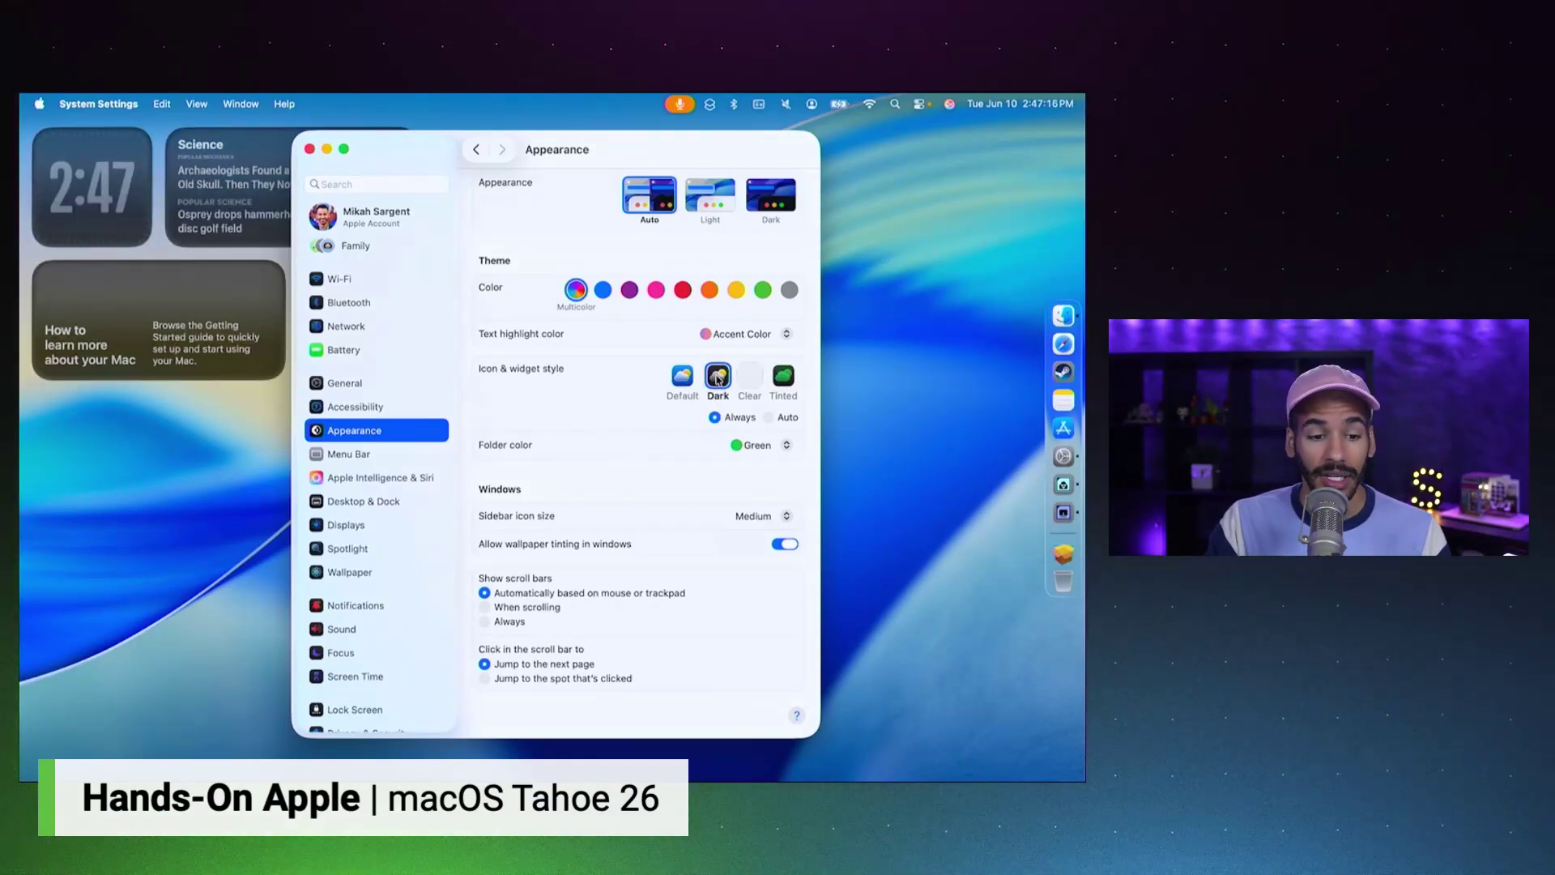
left_click(757, 379)
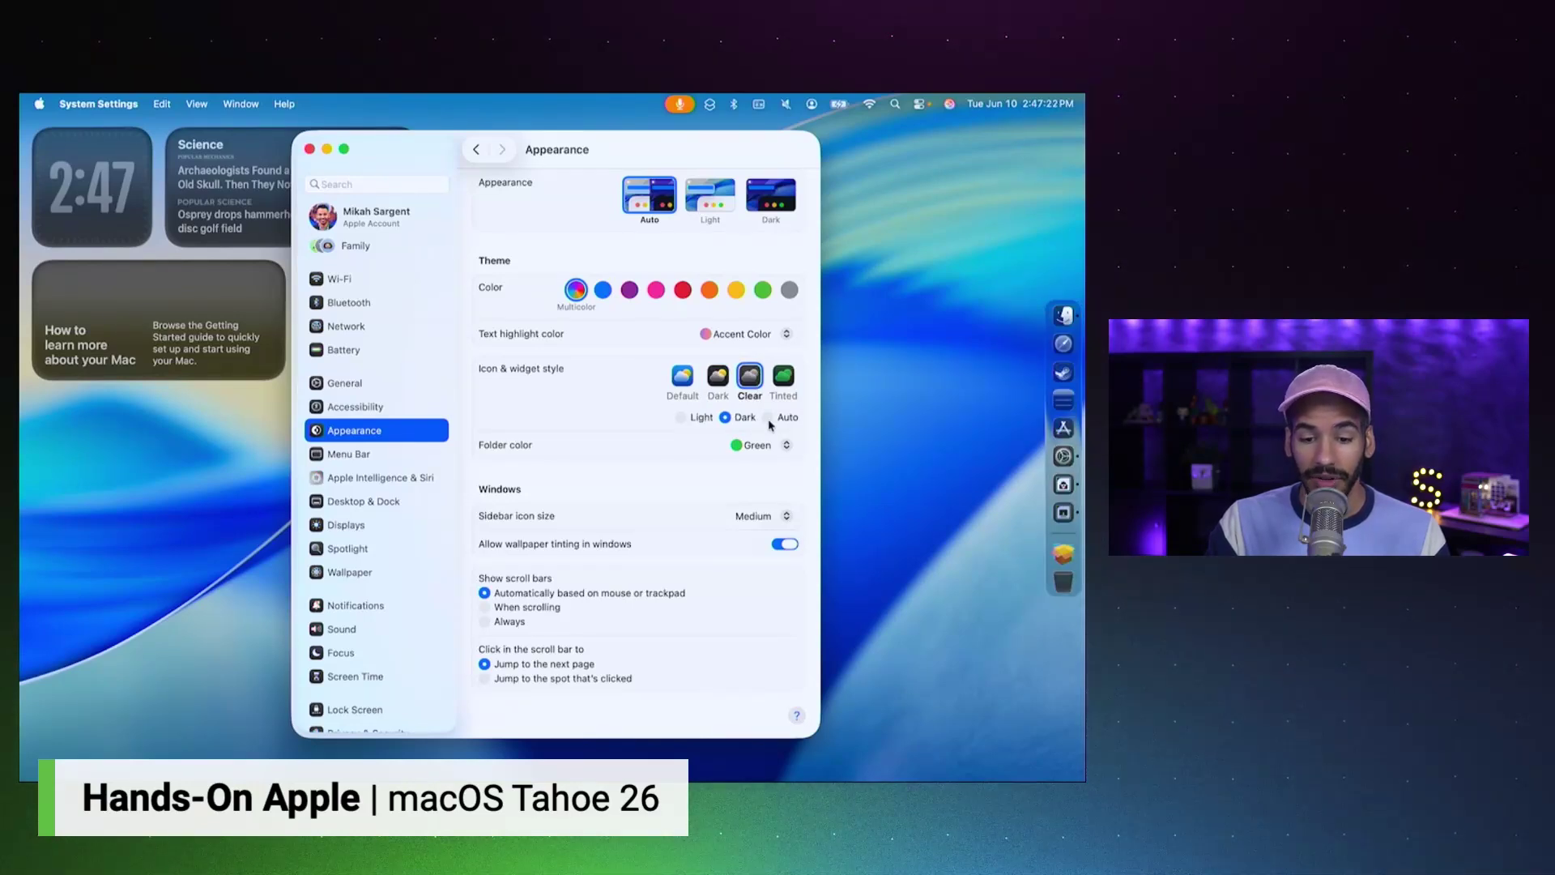
left_click(684, 418)
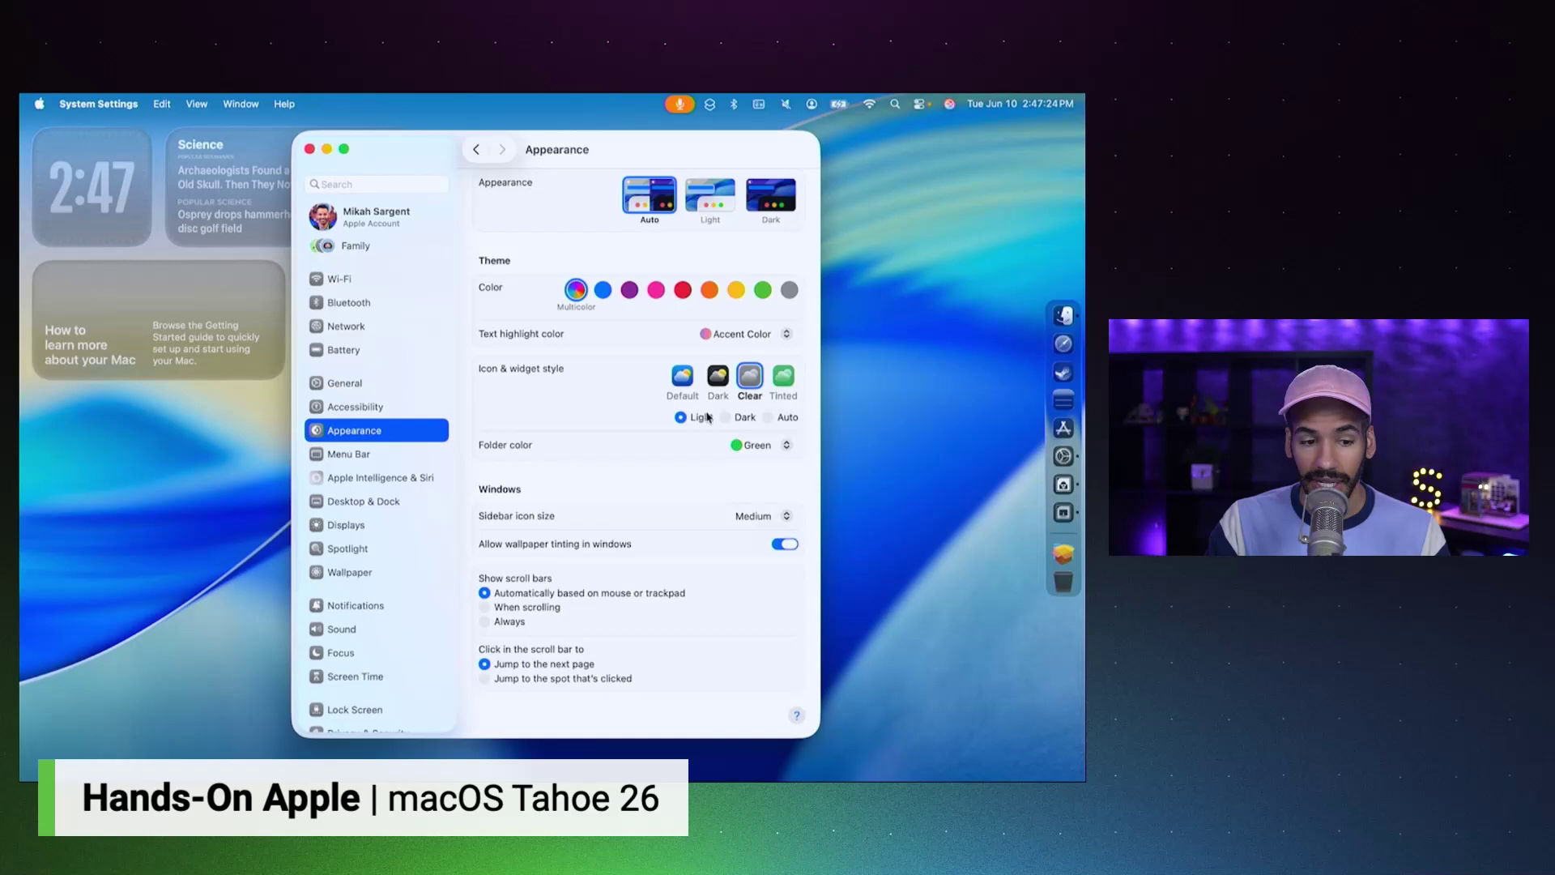
left_click(738, 421)
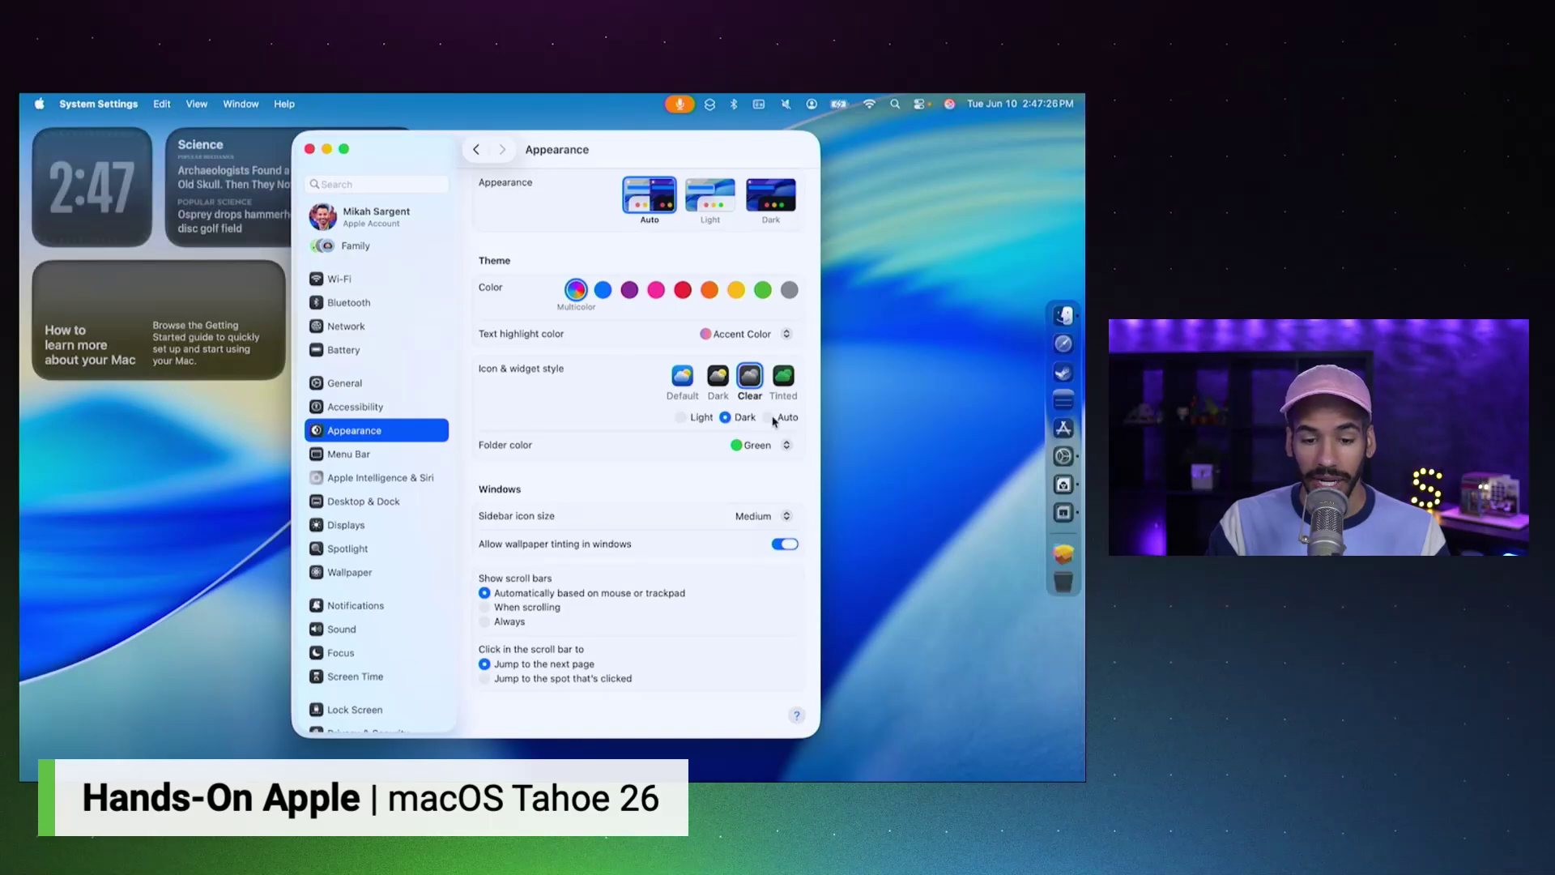
left_click(770, 418)
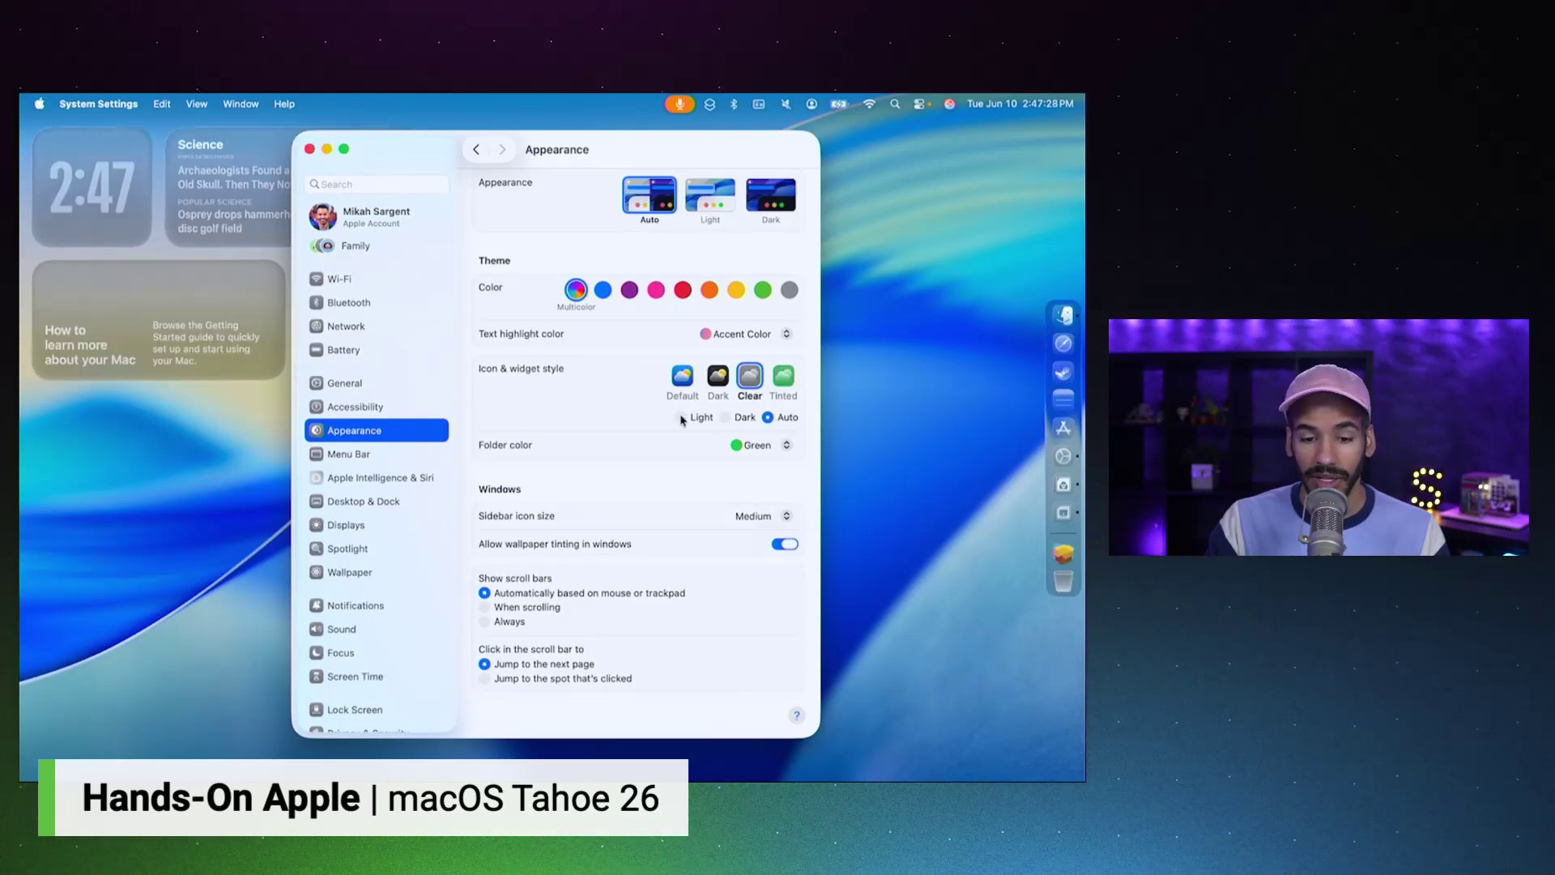
Try the Tinted style in Dark and Auto, then restore the Default icon and widget style.
left_click(782, 381)
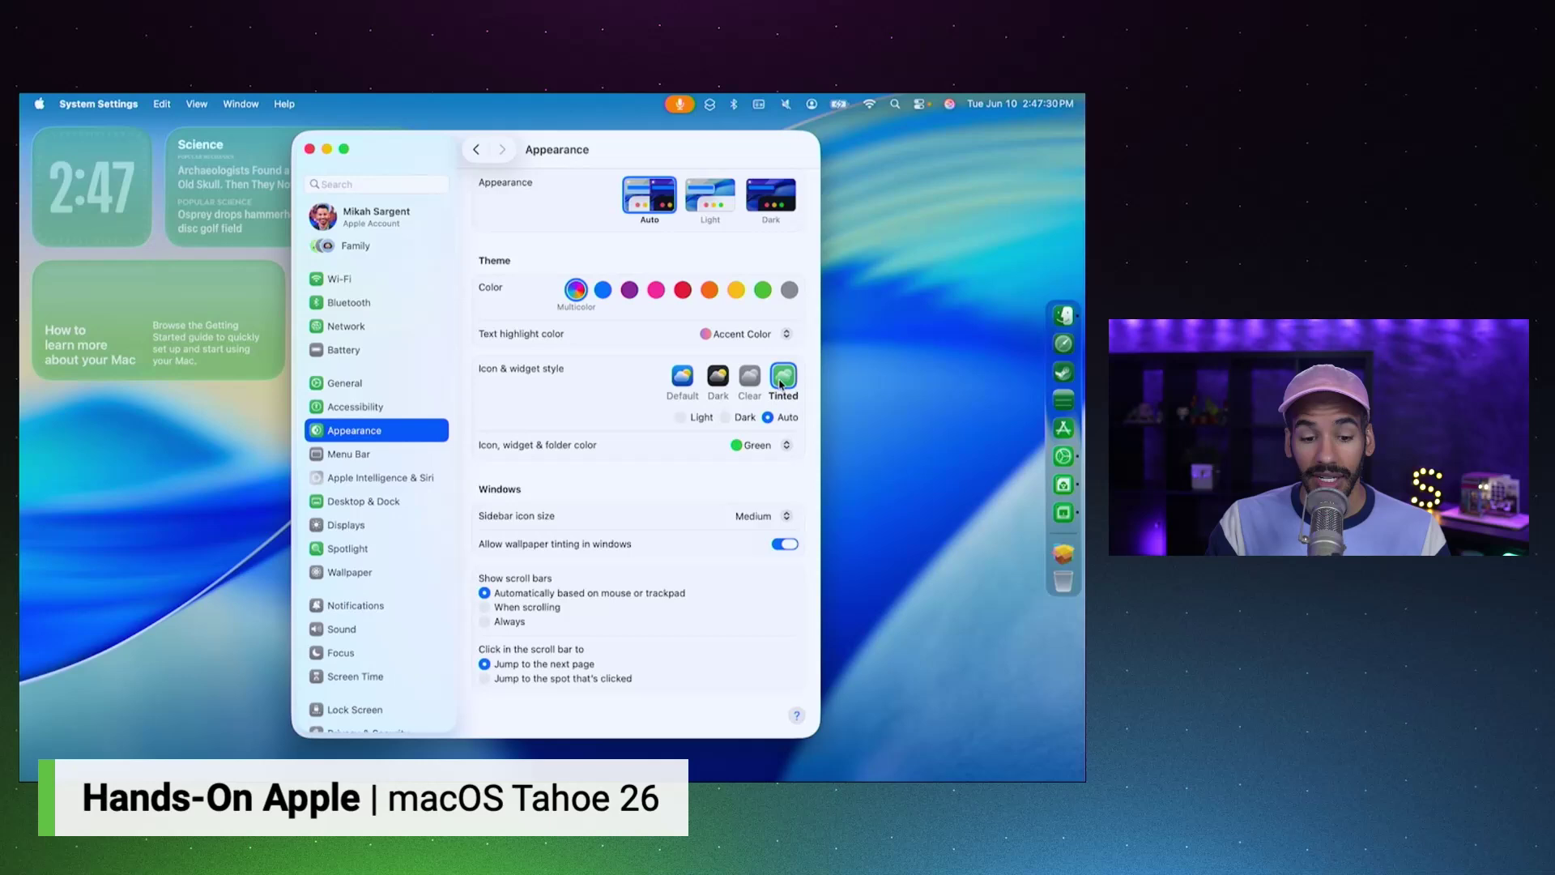
left_click(726, 418)
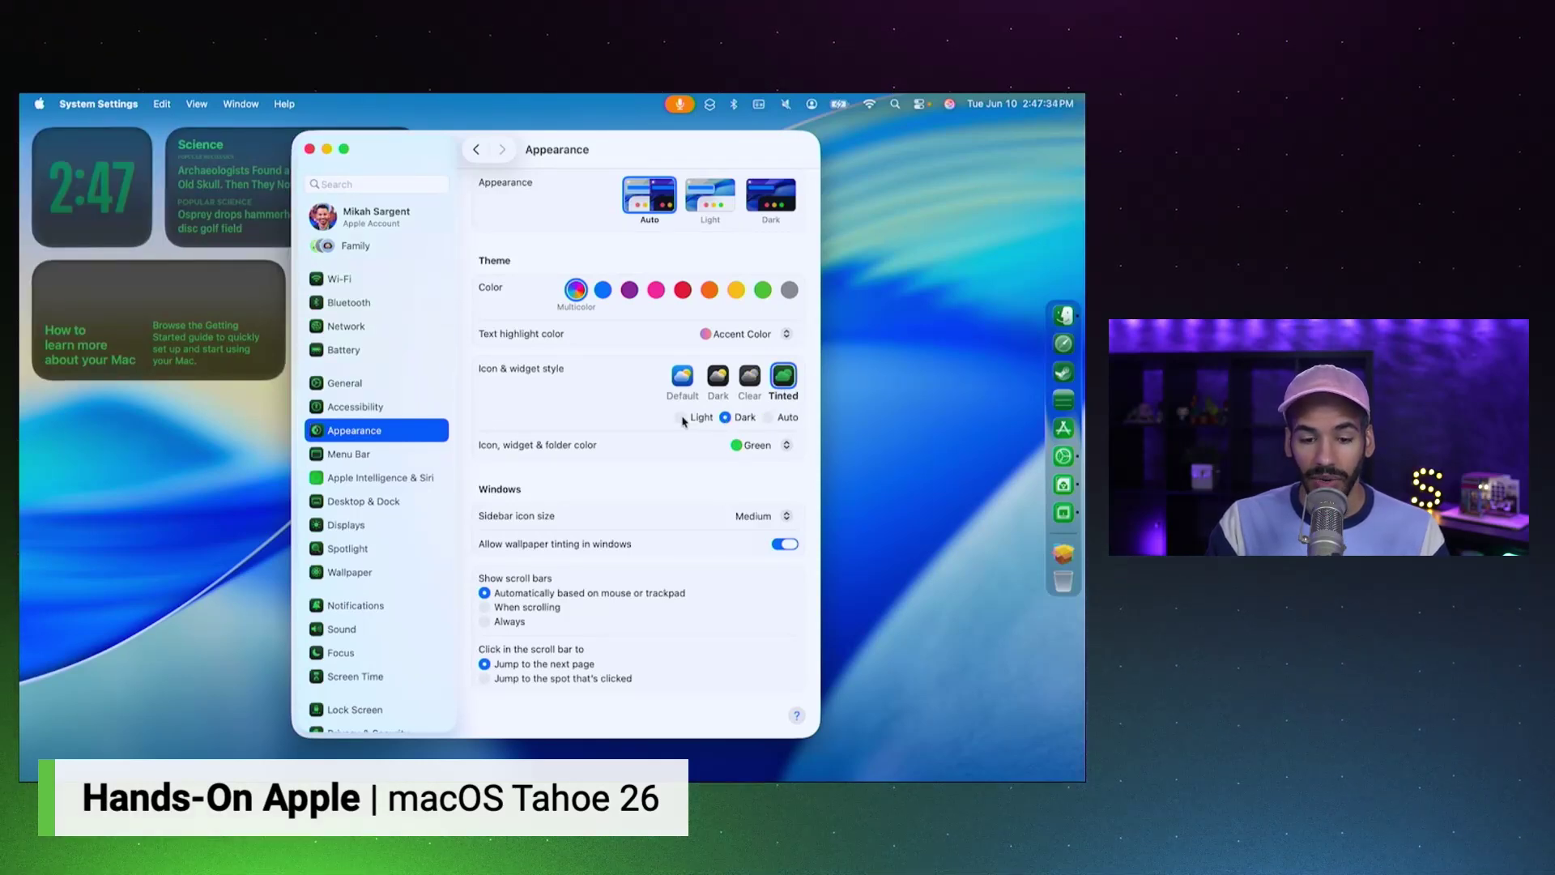
left_click(766, 418)
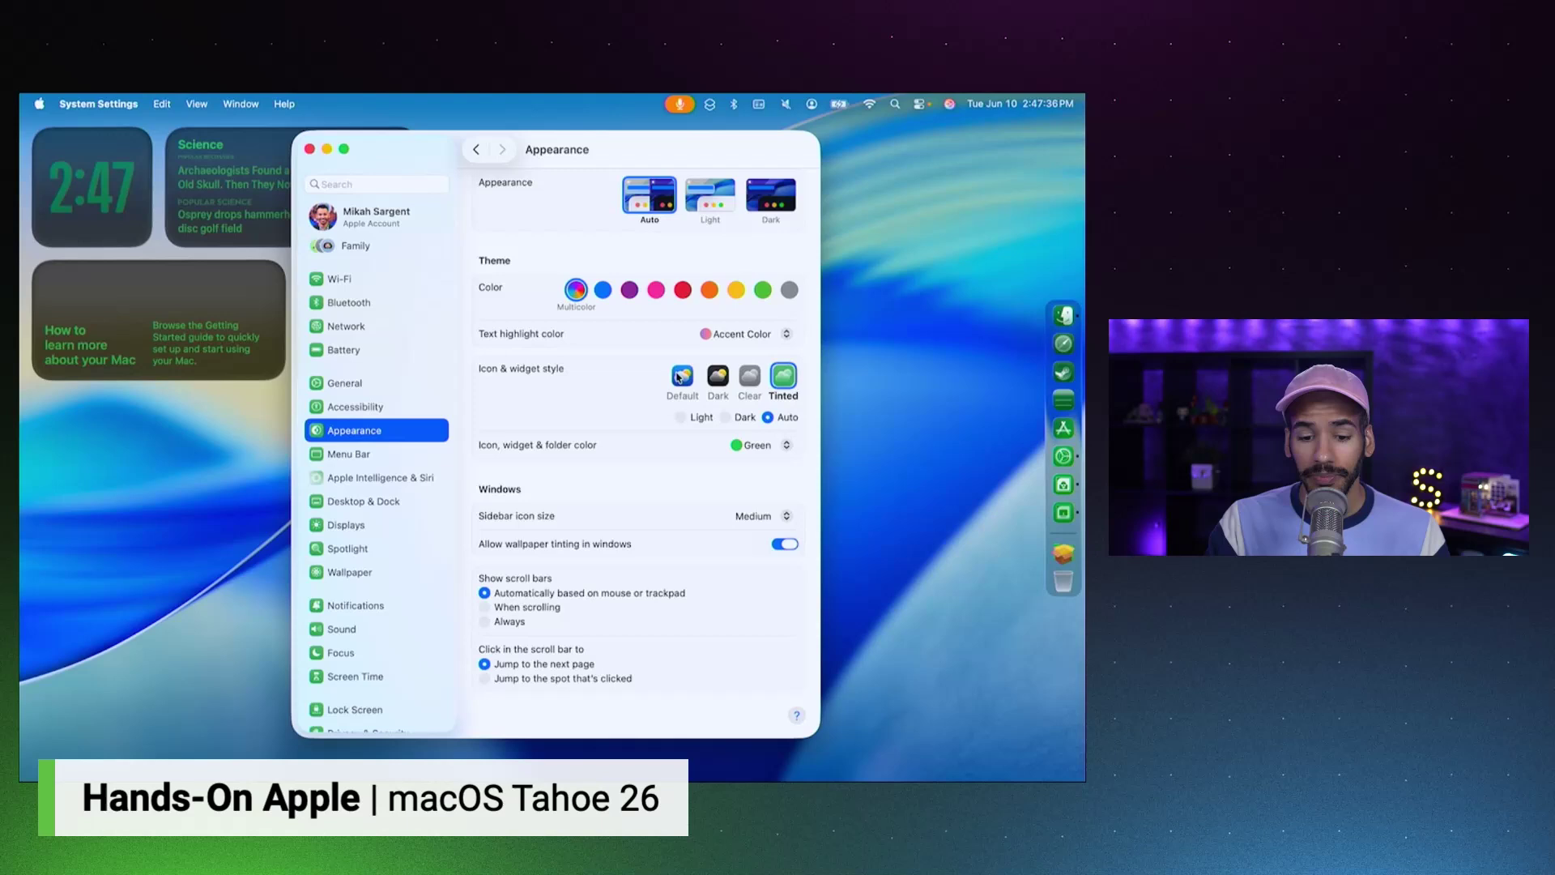
left_click(681, 377)
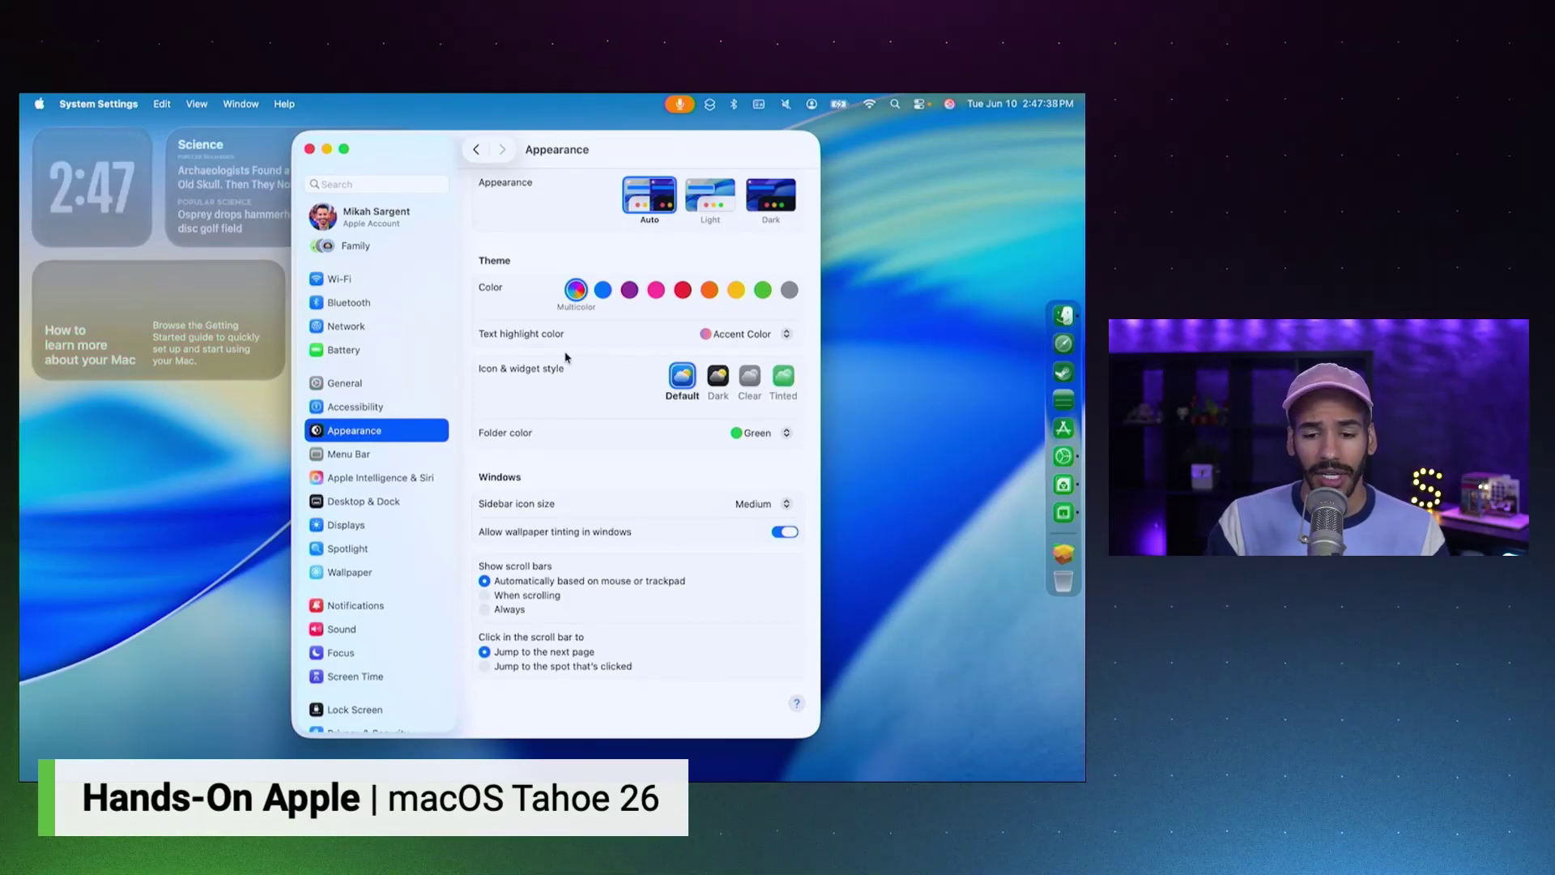
Set the folder colour to Automatic and check the folders in a Finder window.
left_click(761, 433)
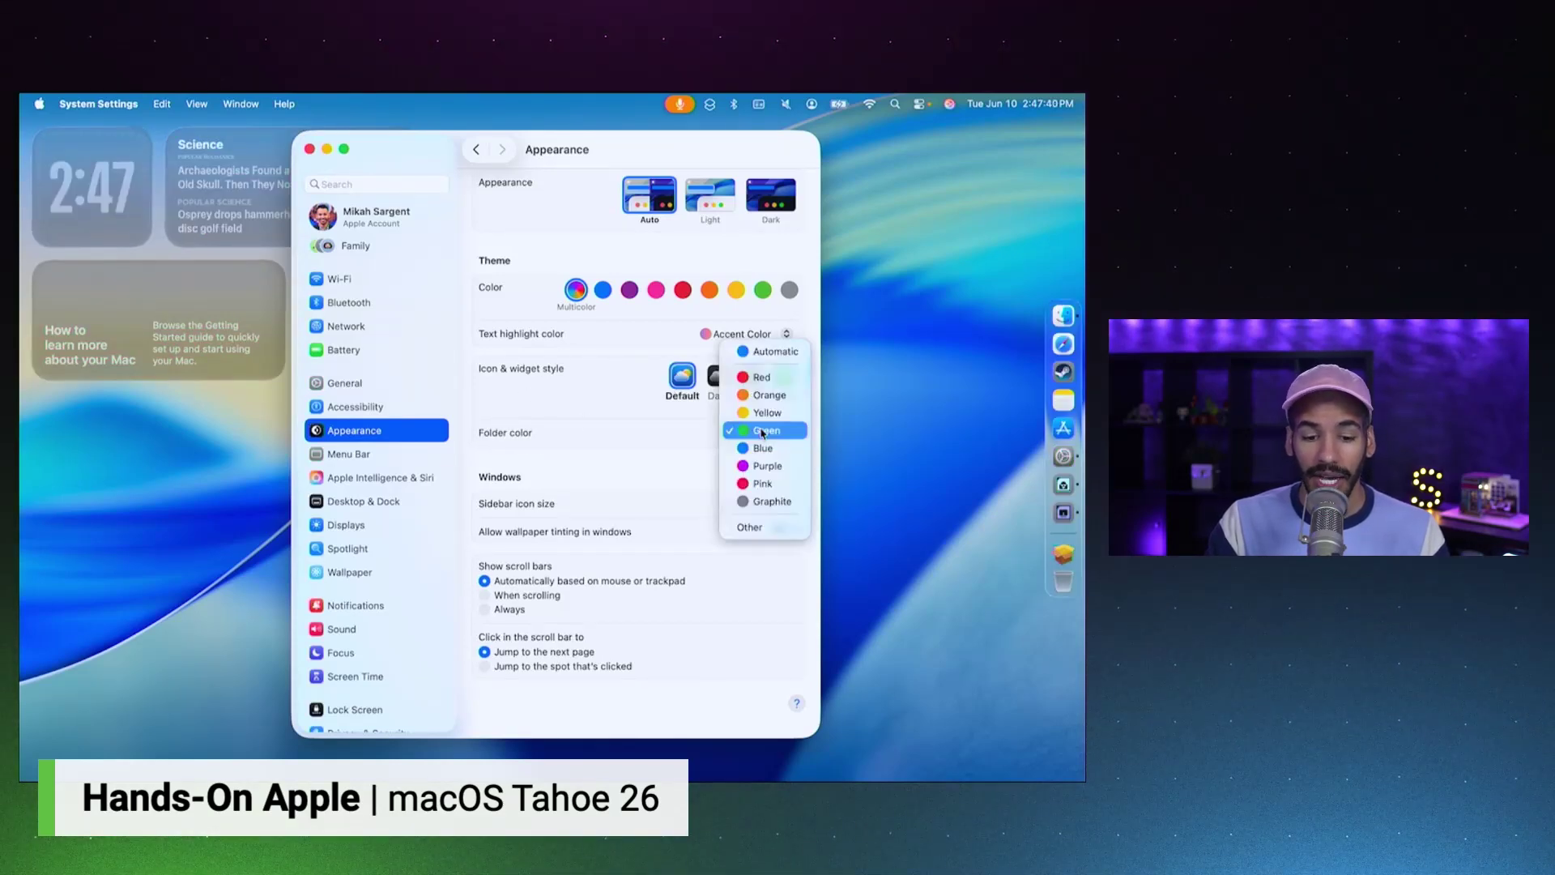
left_click(761, 433)
left_click(757, 433)
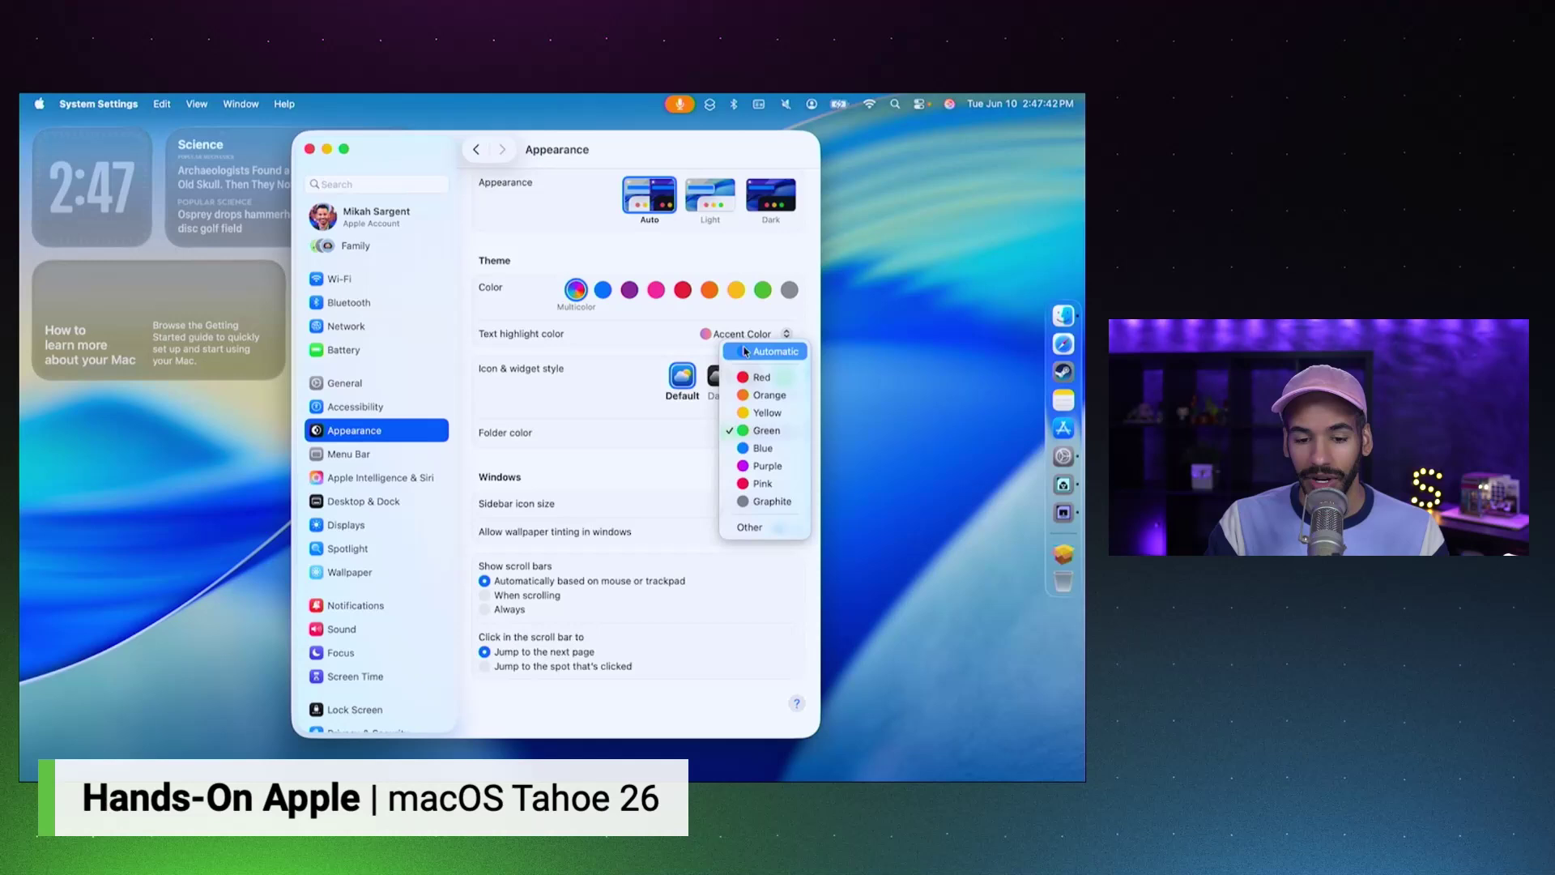
left_click(746, 351)
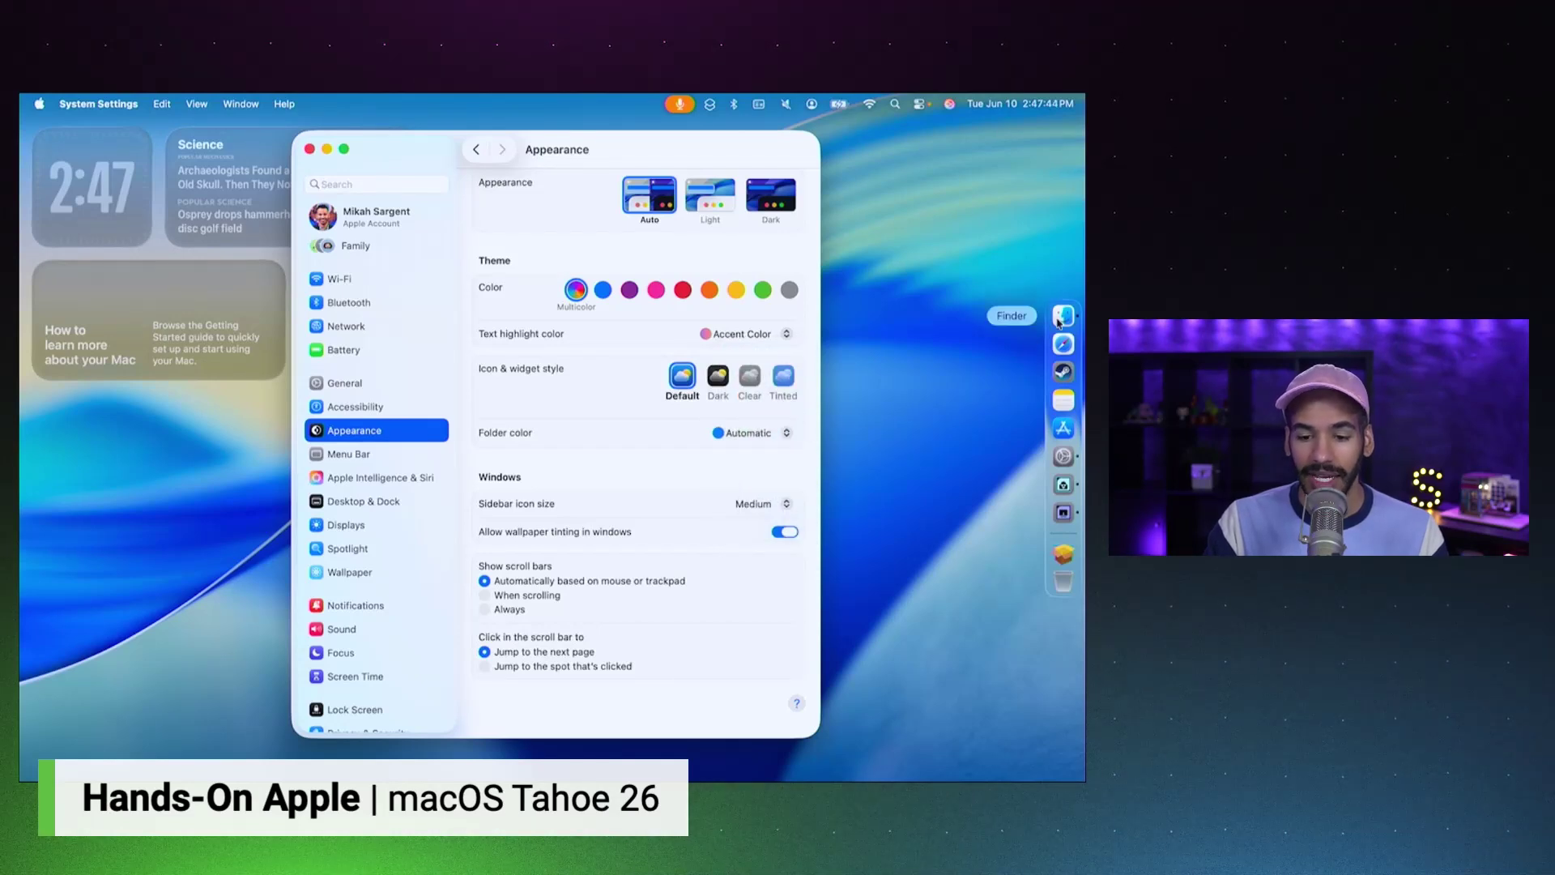
left_click(1062, 318)
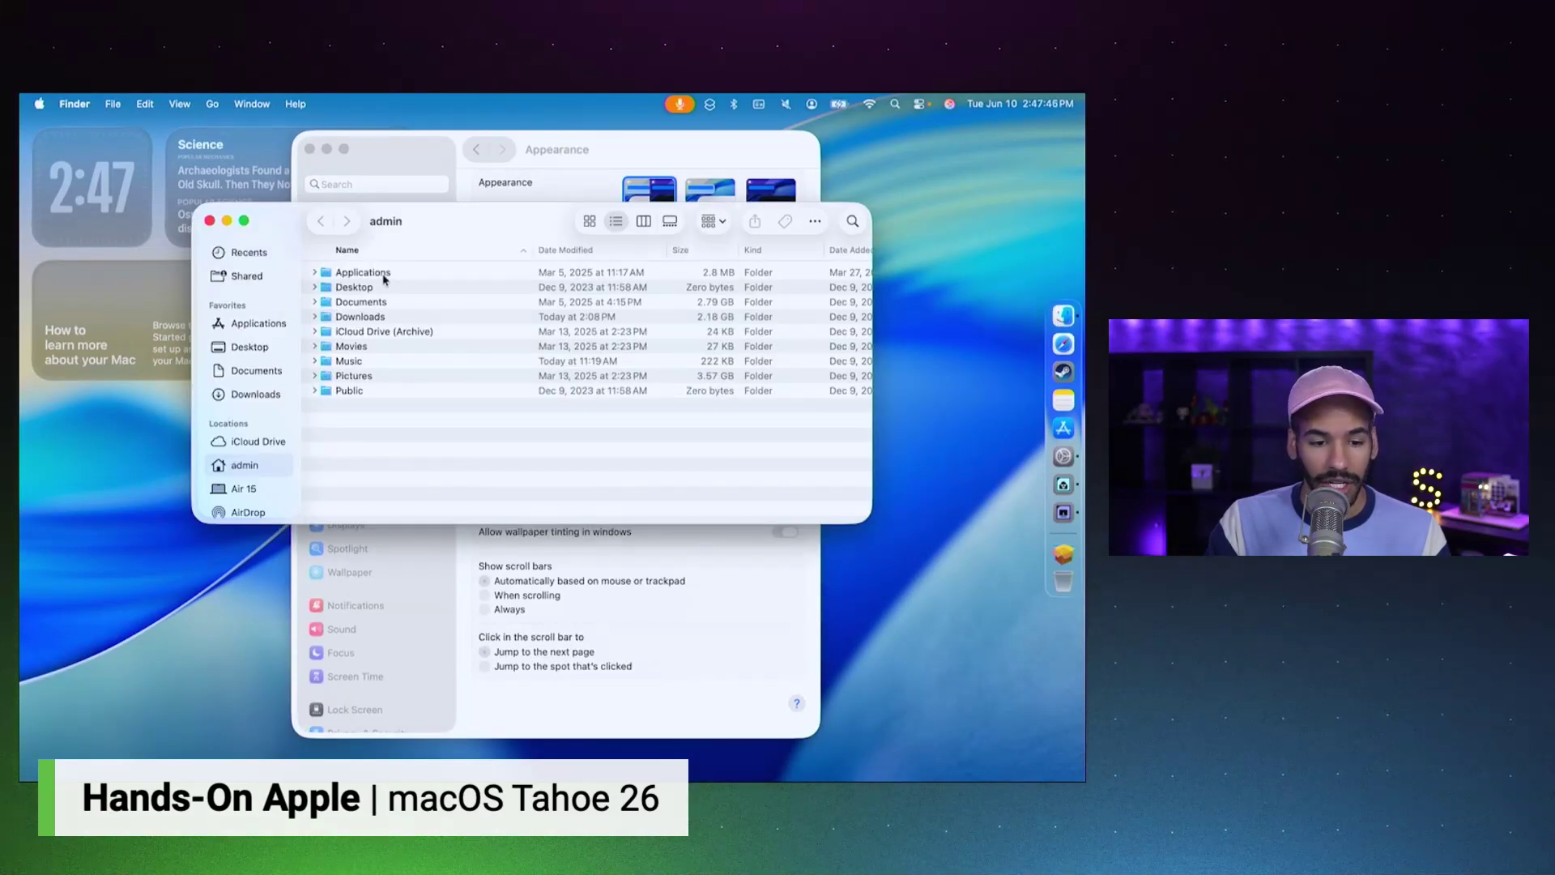
Change the folder colour to Green and confirm the green folders in Finder.
left_click(630, 172)
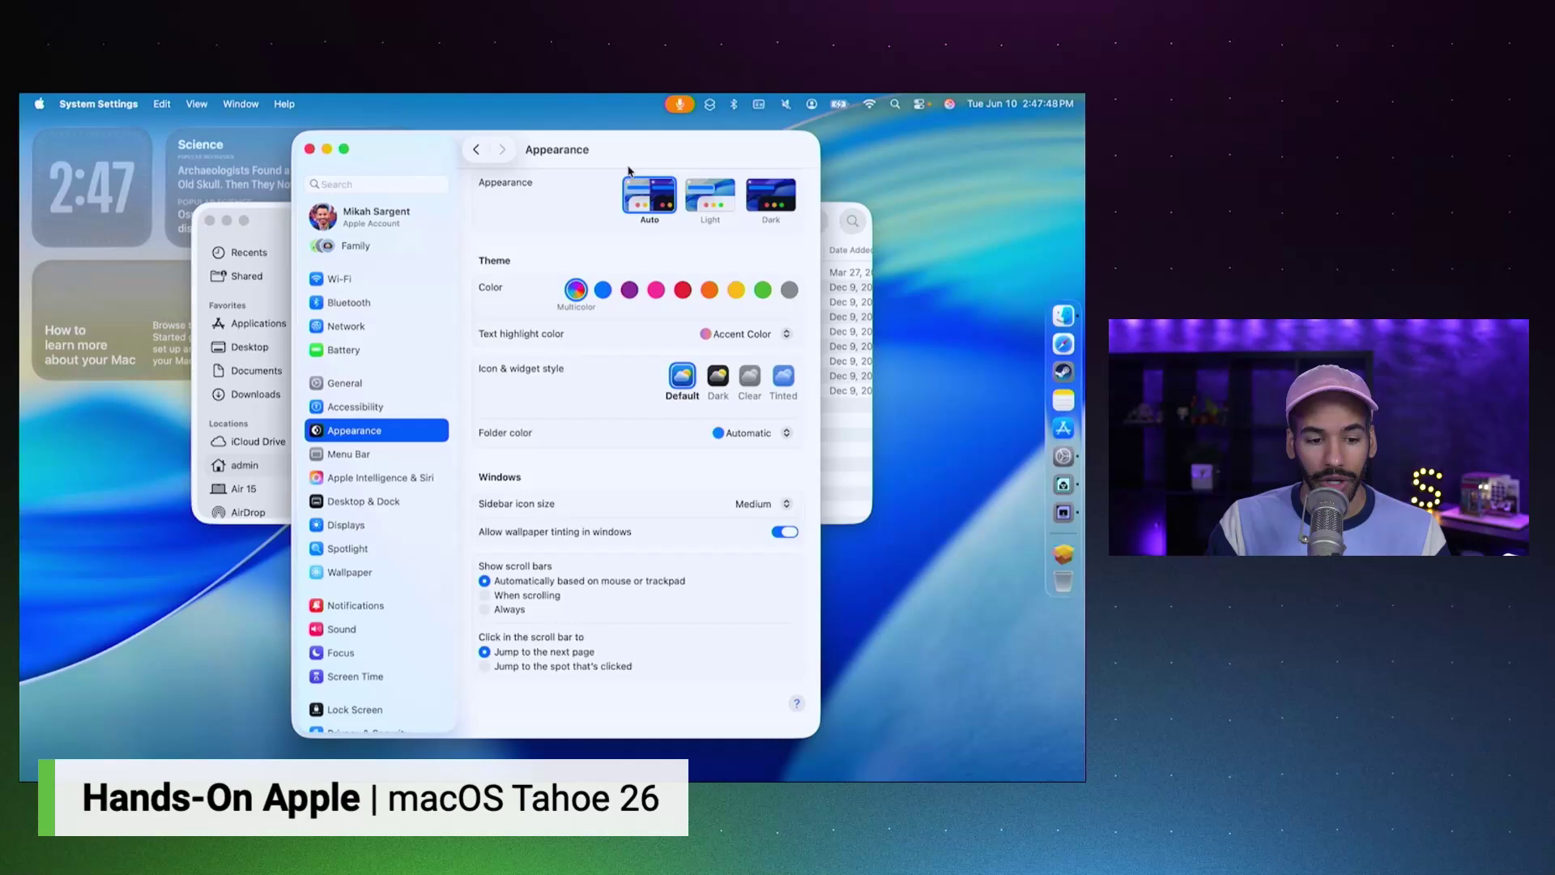
left_click(750, 433)
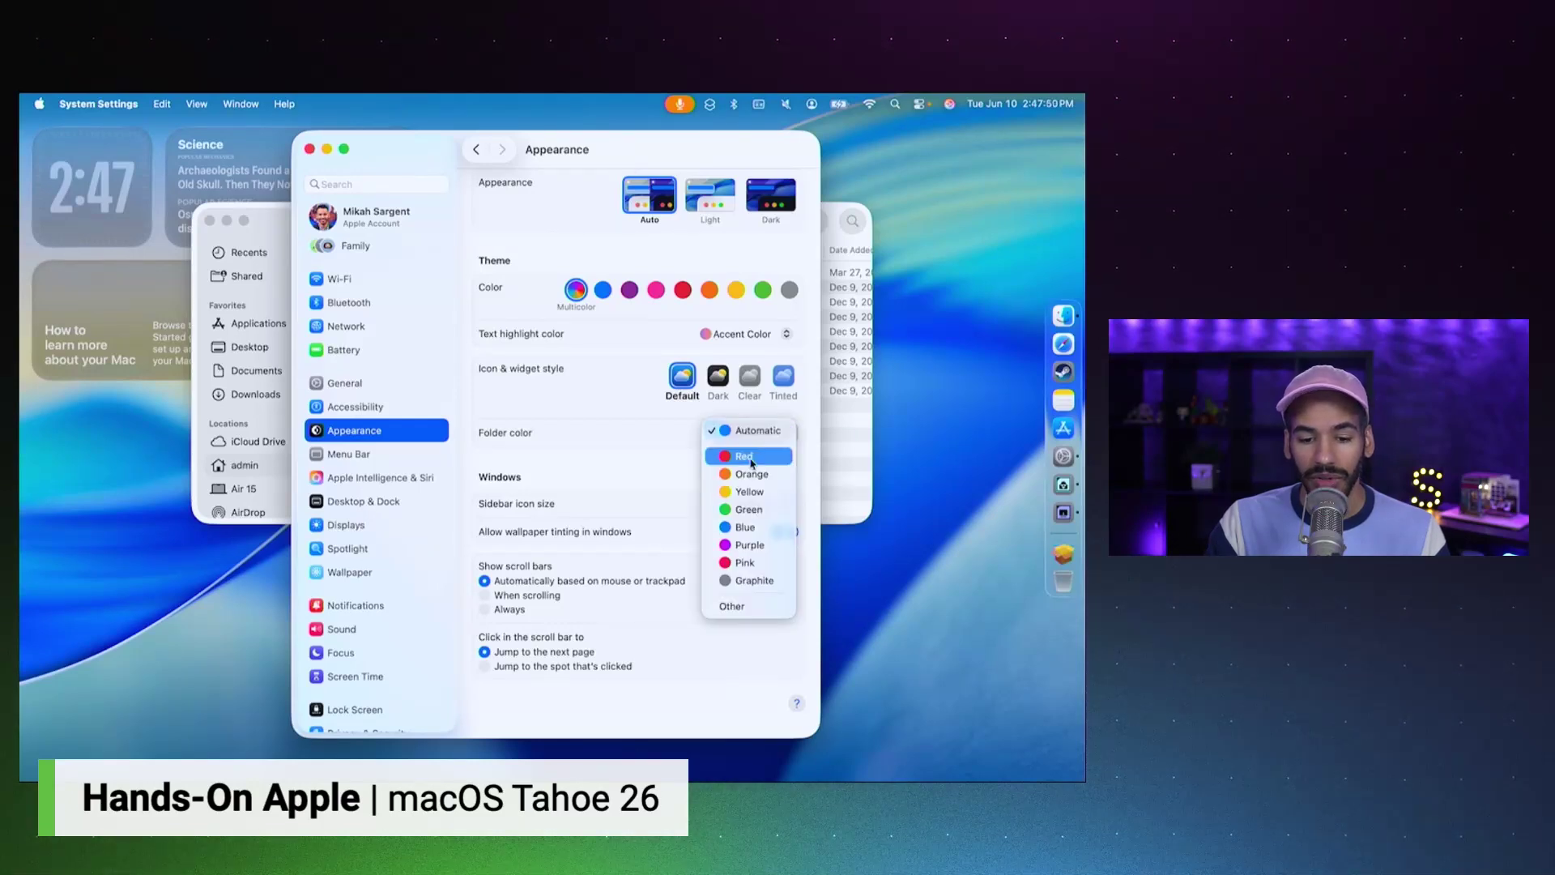
left_click(749, 510)
left_click(267, 234)
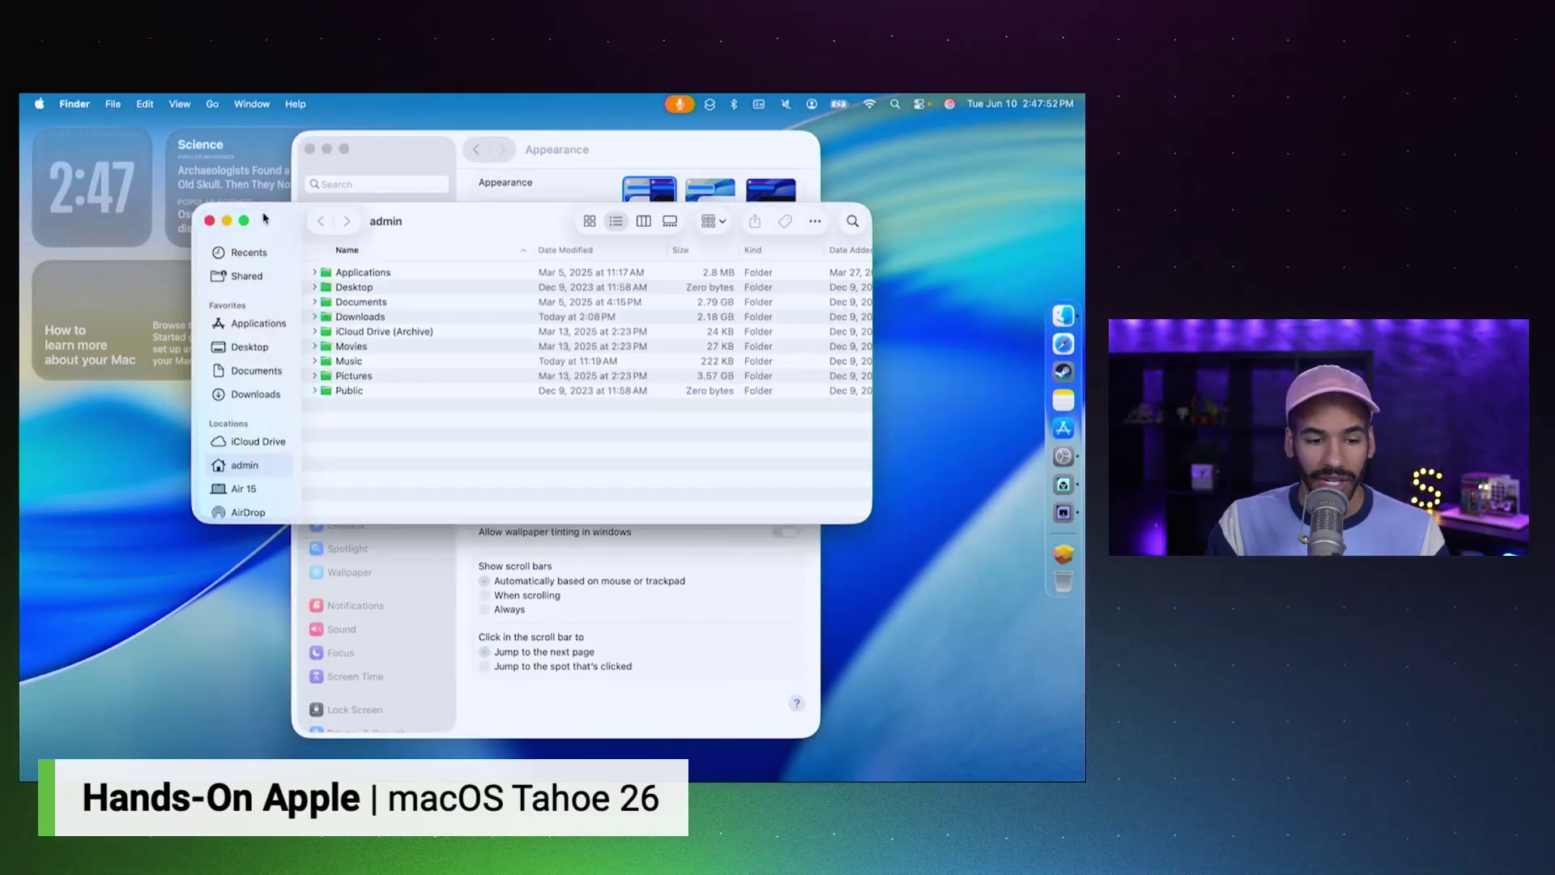
left_click(591, 170)
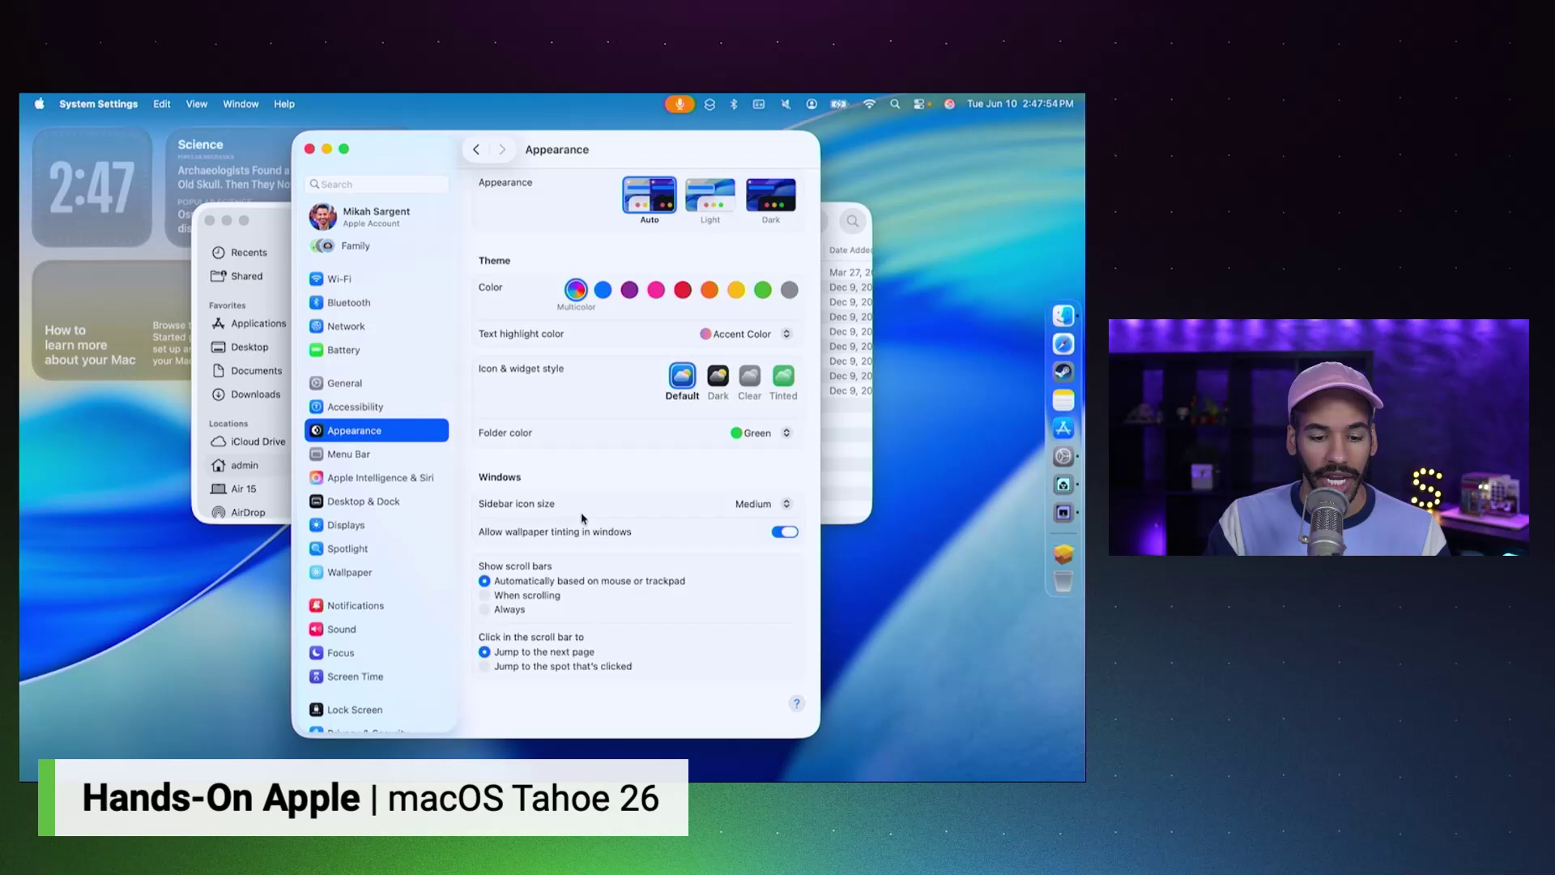
scroll(582, 518, "up", 1)
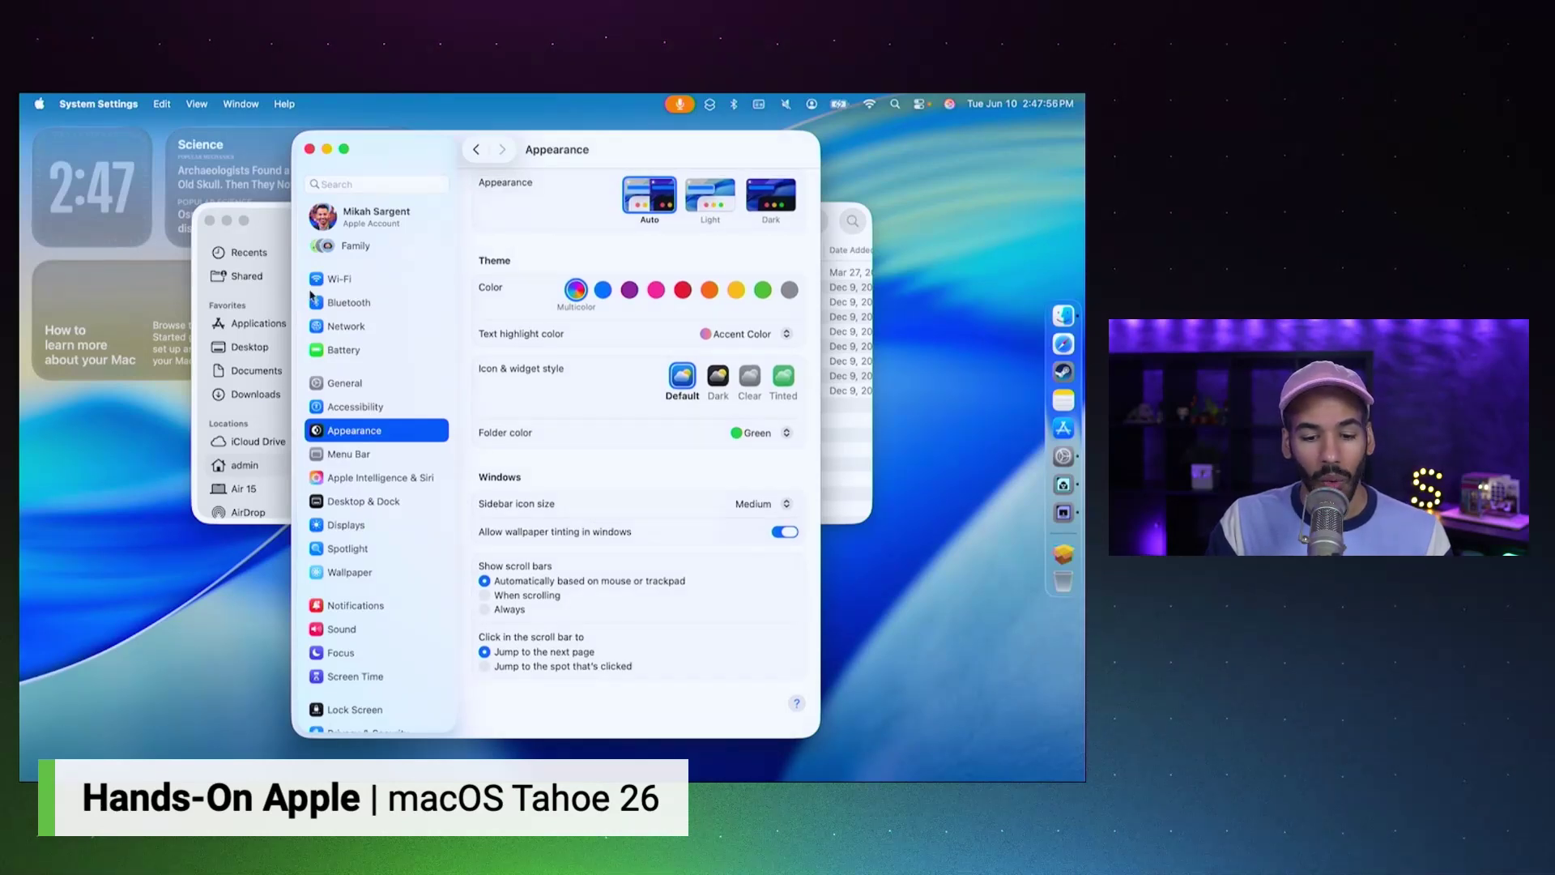
Close System Settings, then move the admin Finder window and resize it taller and narrower.
left_click(308, 150)
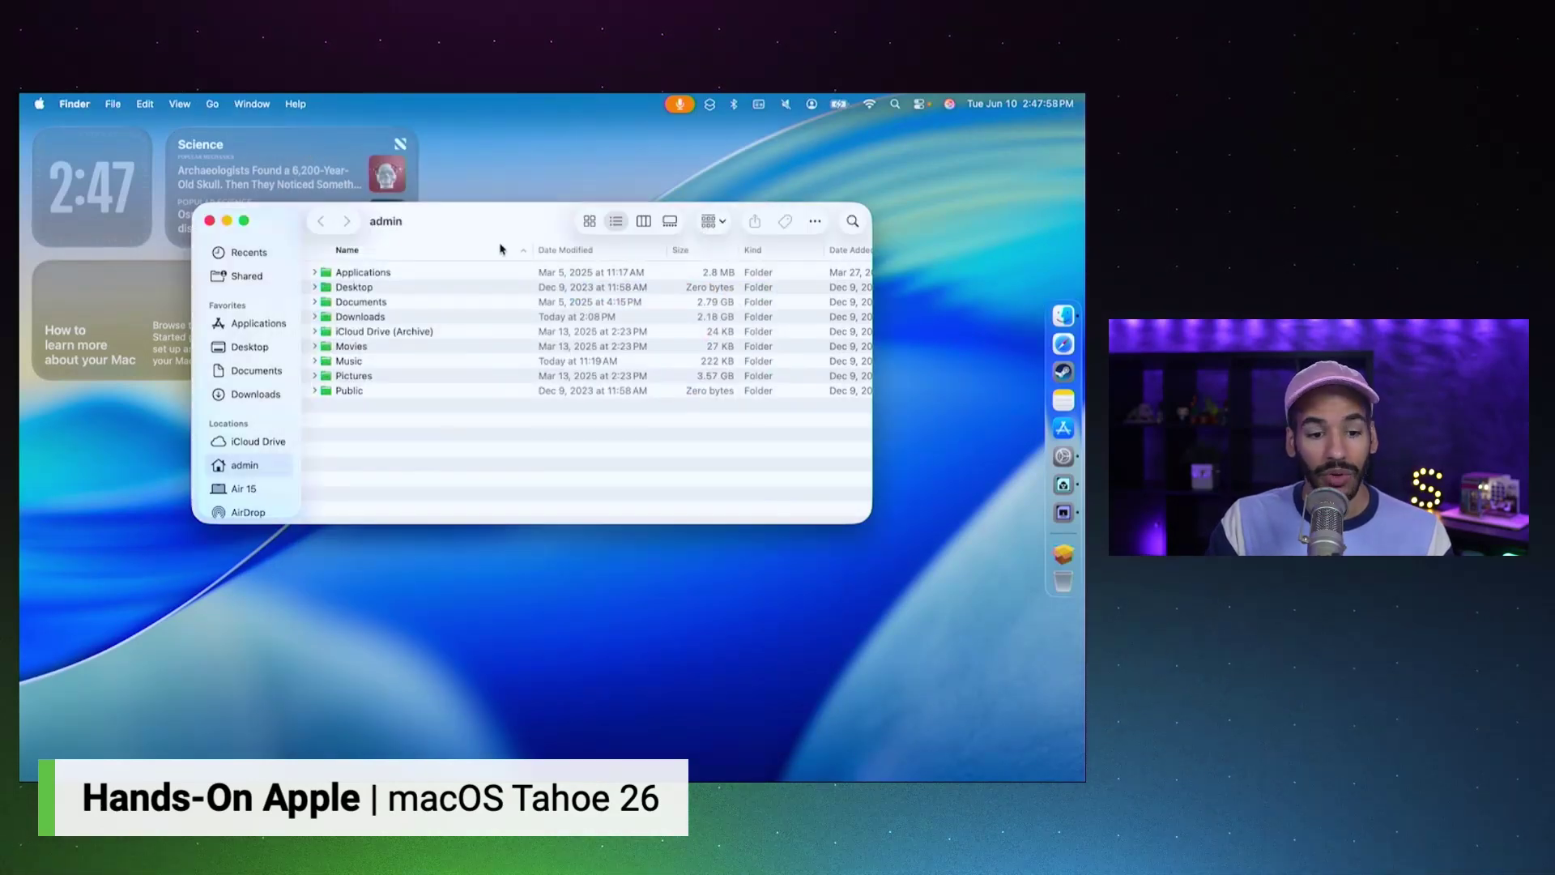
left_click_drag(470, 242, 533, 263)
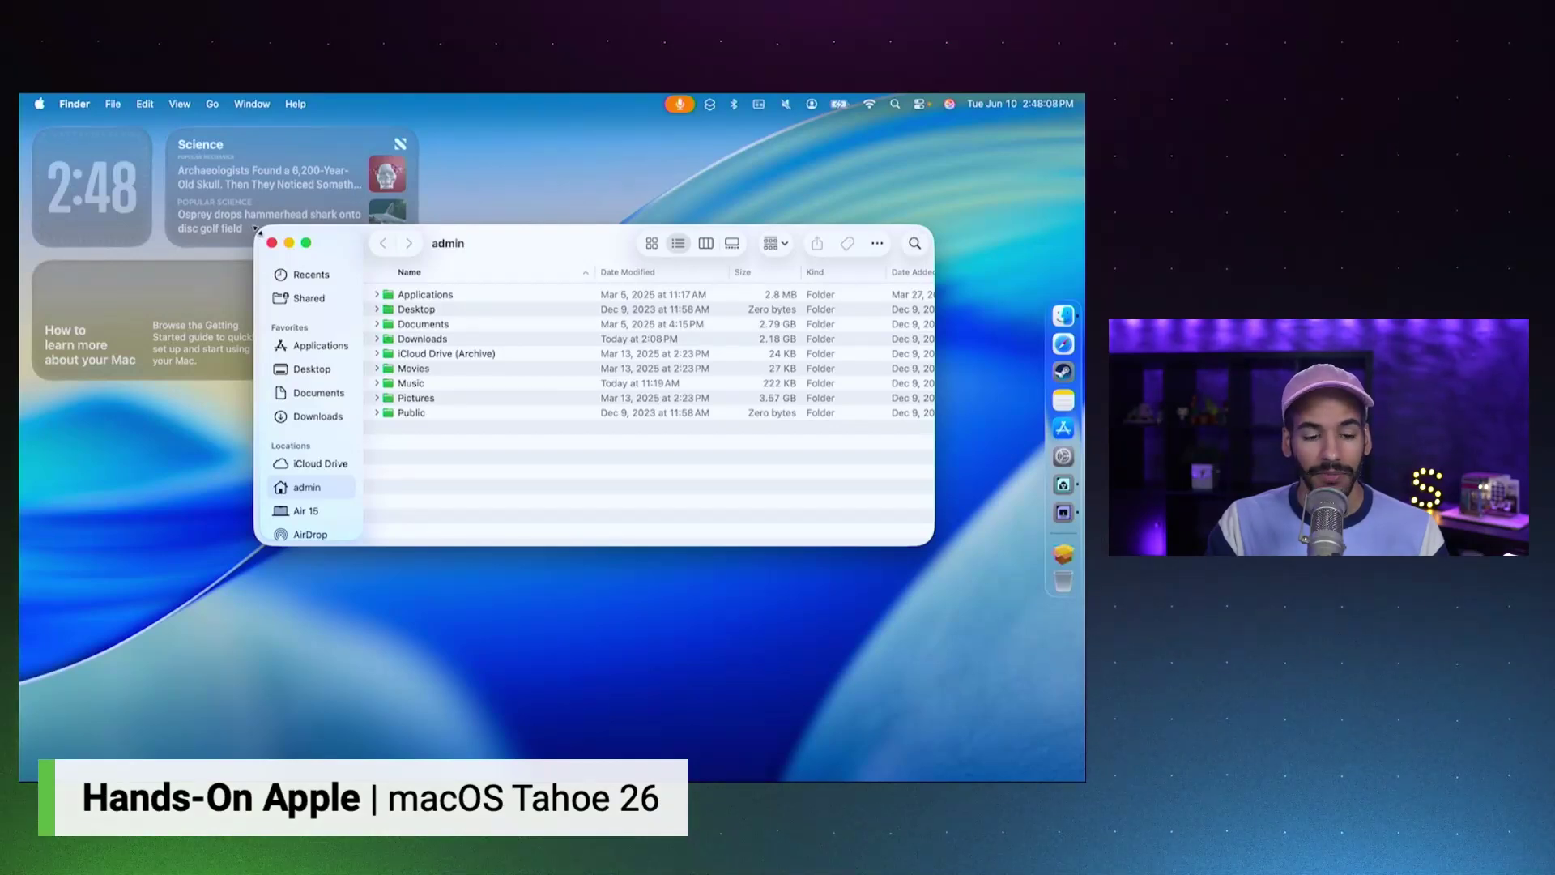
left_click_drag(240, 221, 257, 166)
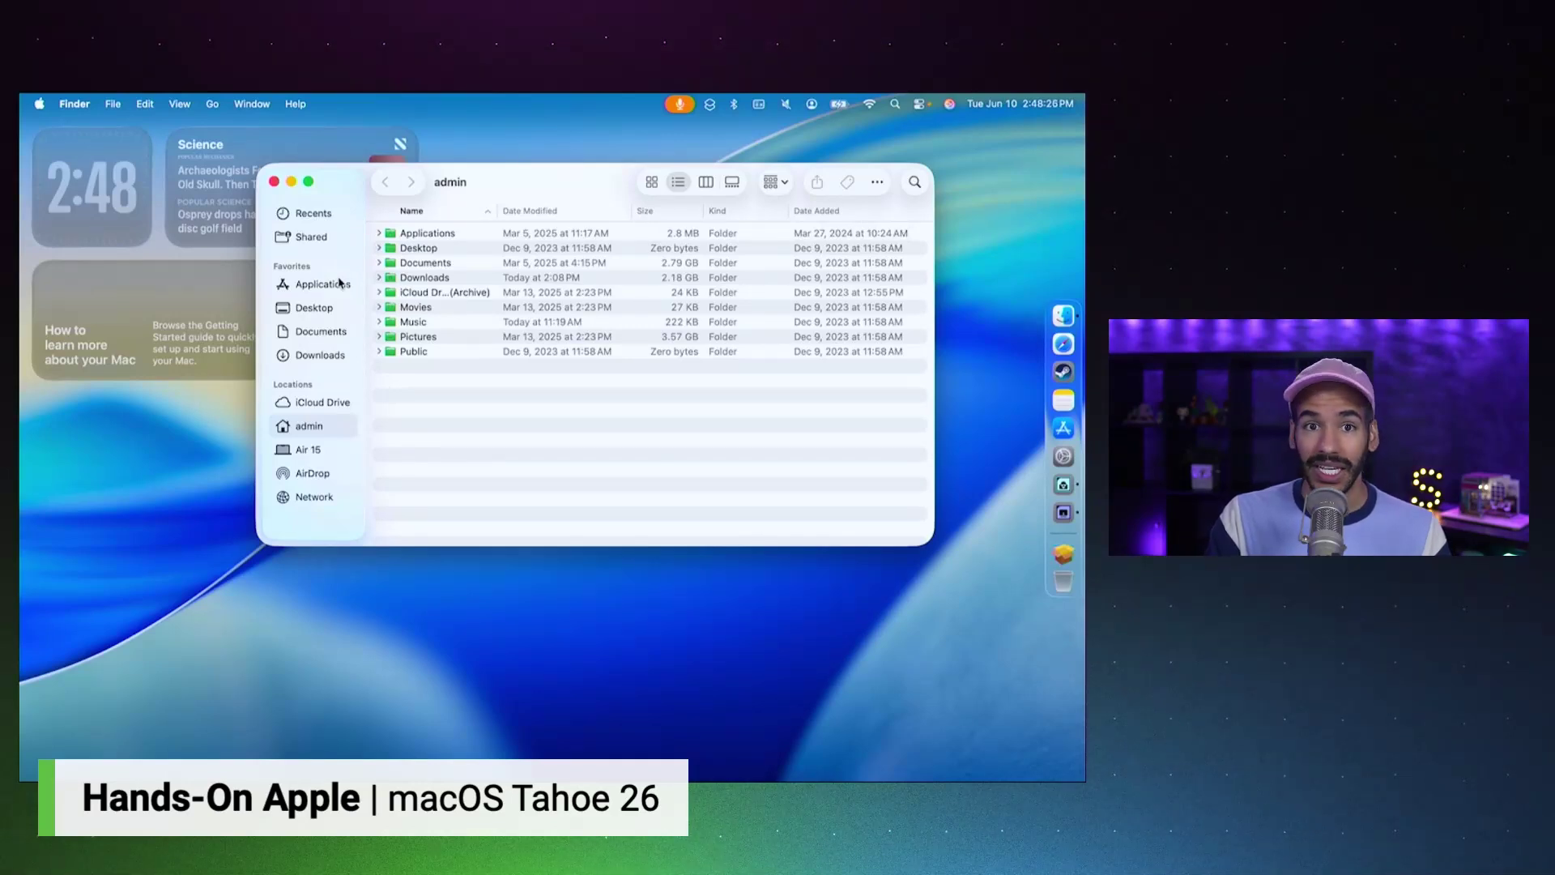
Open Applications from the Finder sidebar and scroll down until Phone.app is visible.
left_click(340, 282)
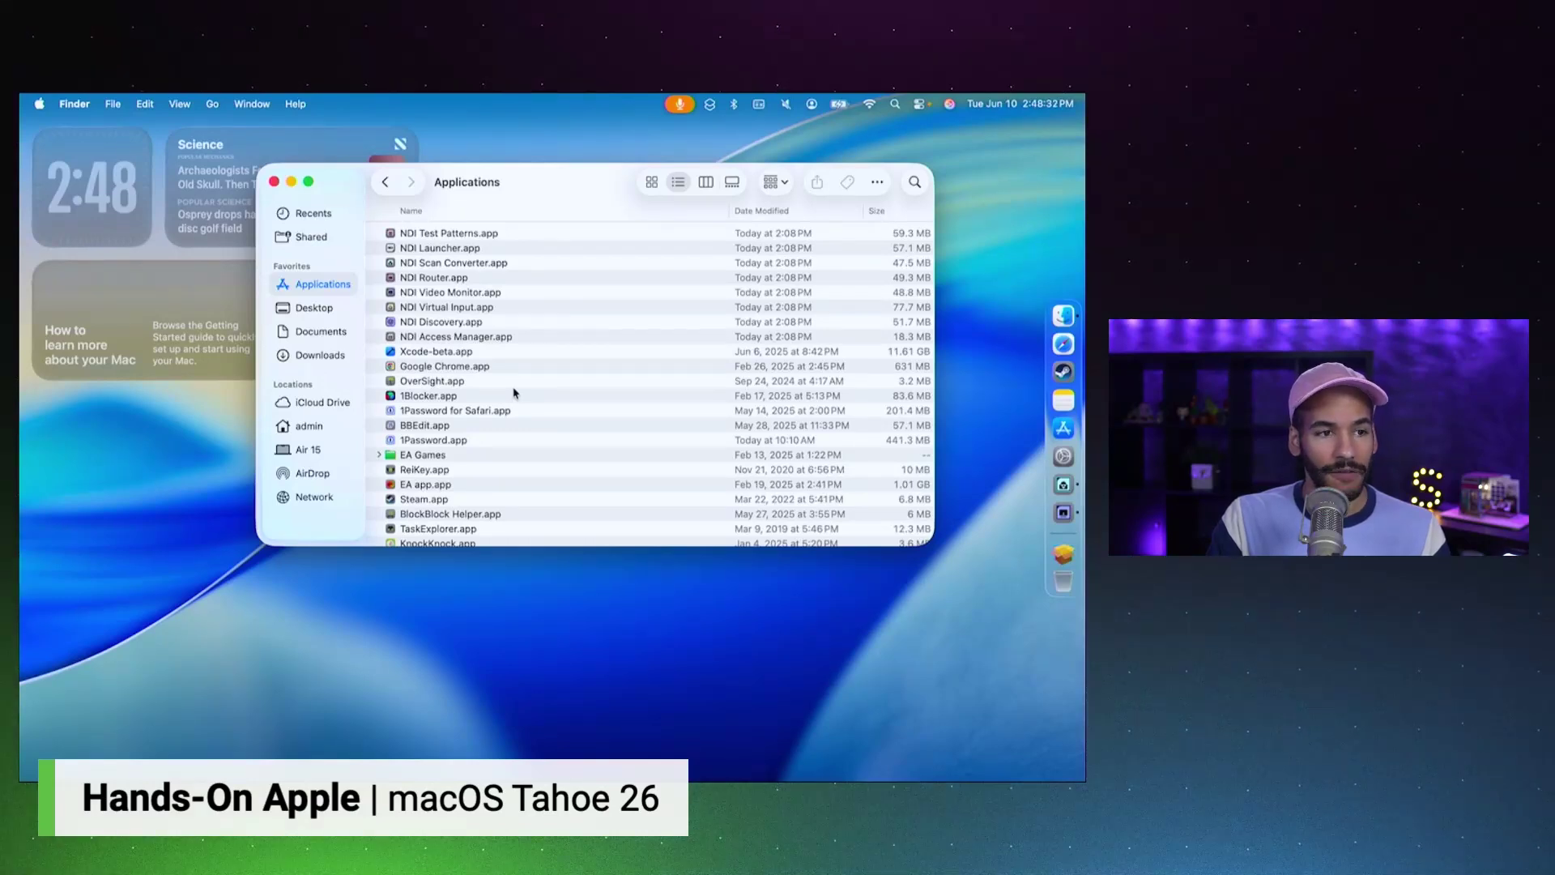
scroll(514, 393, "down", 10)
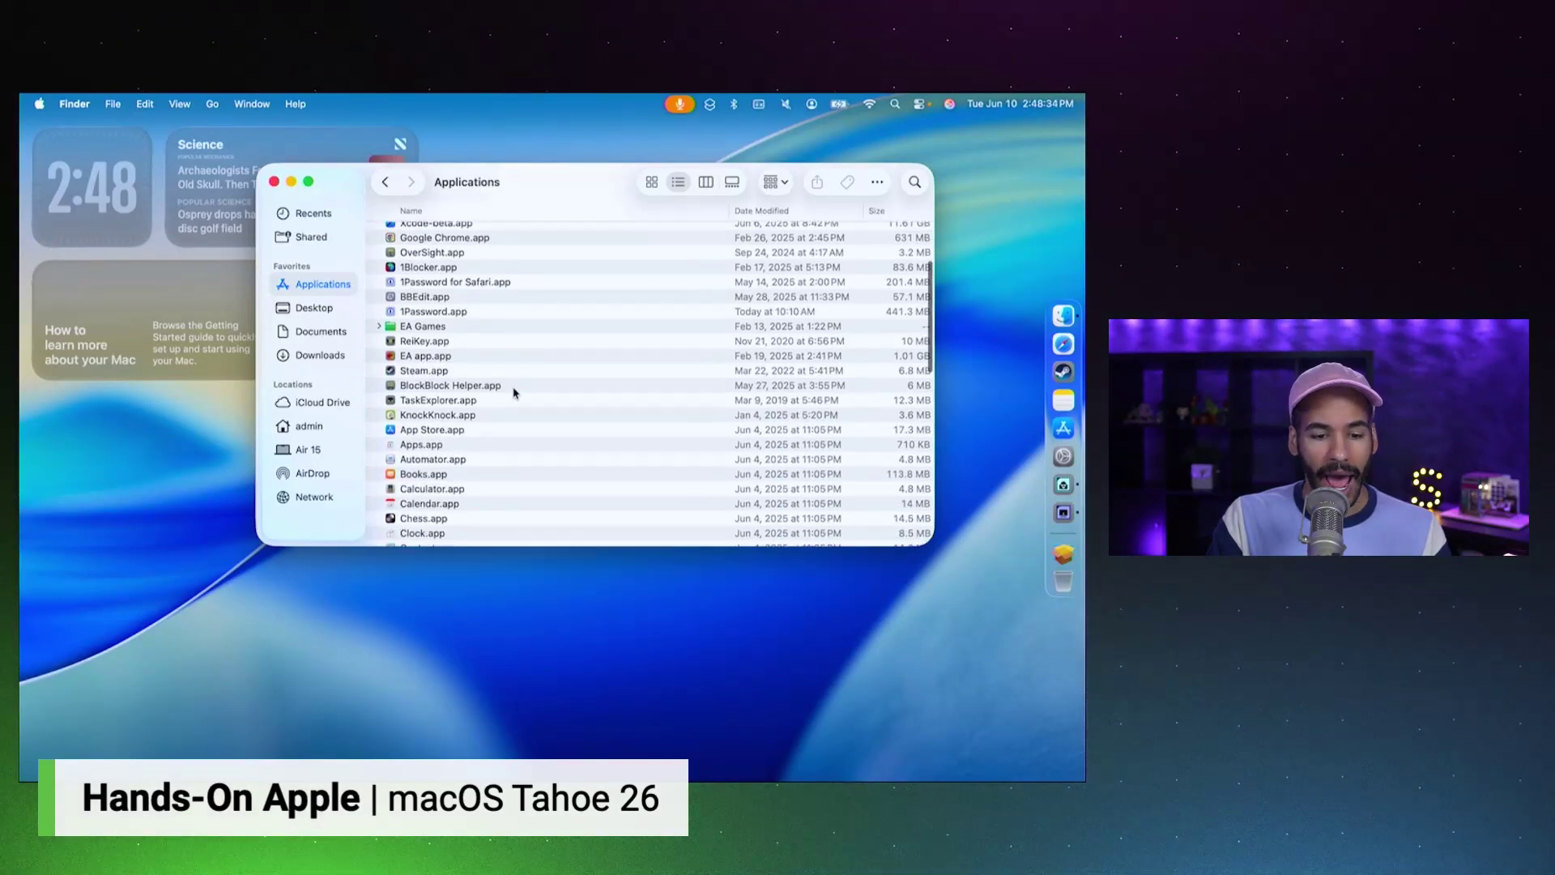
scroll(514, 393, "down", 6)
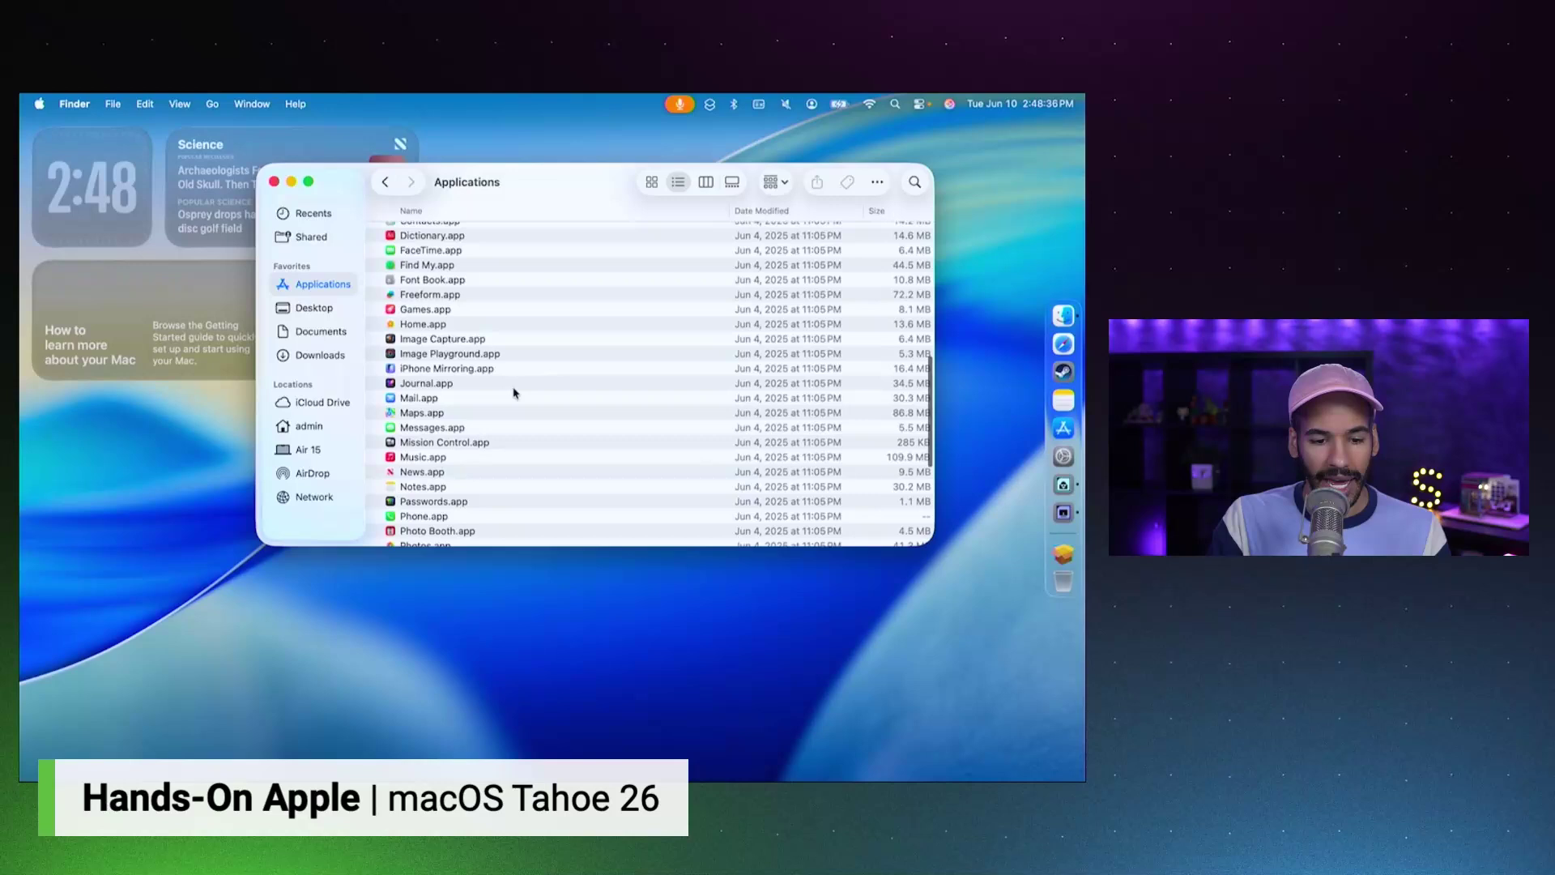
scroll(513, 393, "down", 4)
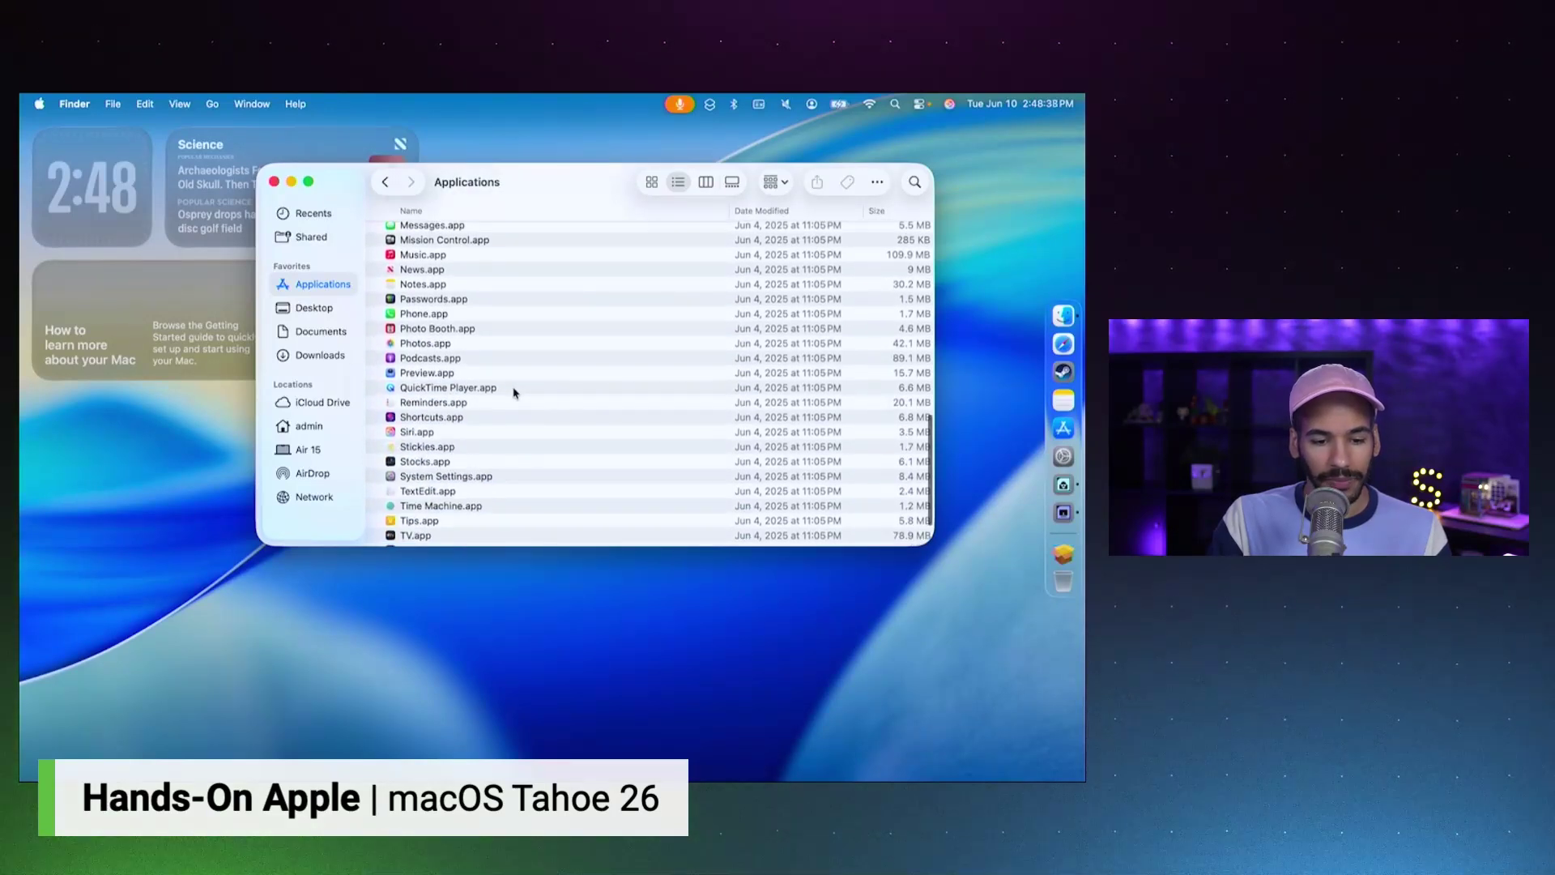
Launch Phone, allow its notifications, choose Not Now for the FaceTime upgrade, then quit it.
double_click(407, 316)
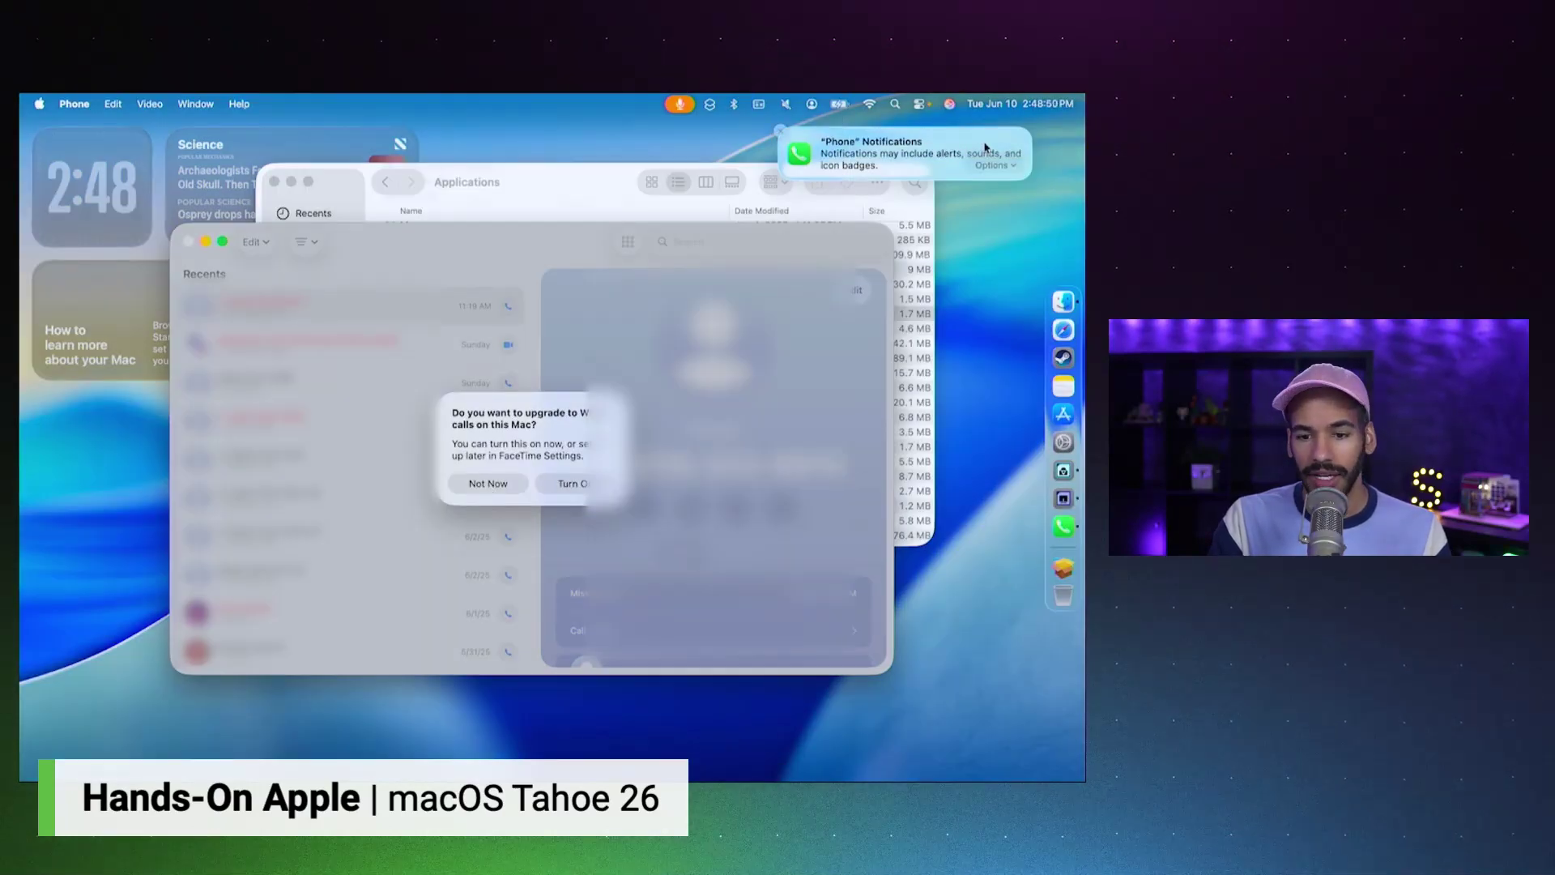
left_click(988, 166)
left_click(990, 188)
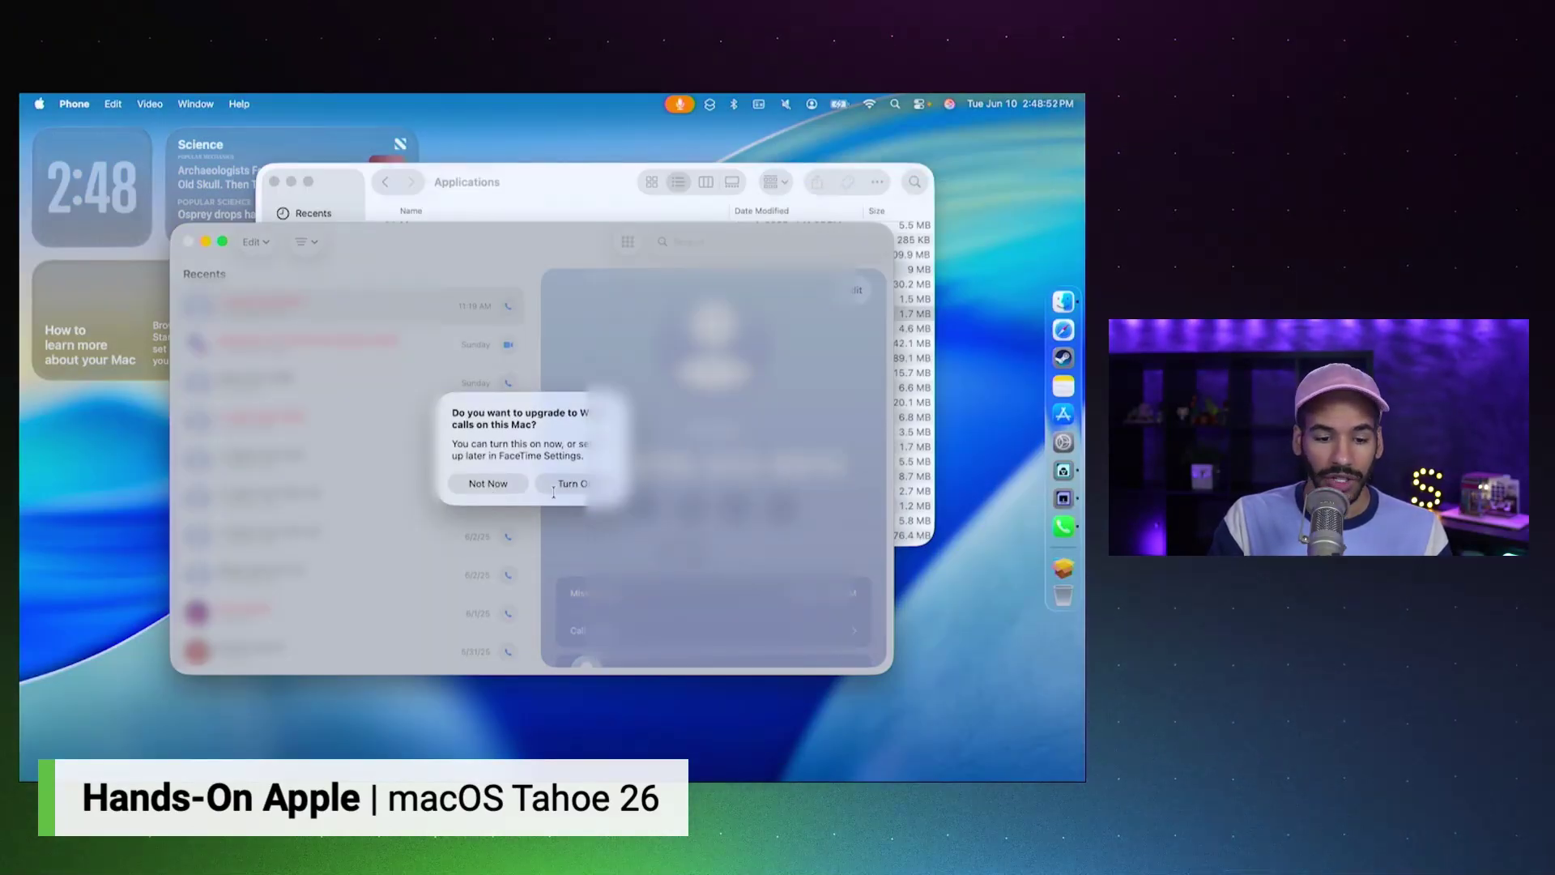
left_click(478, 486)
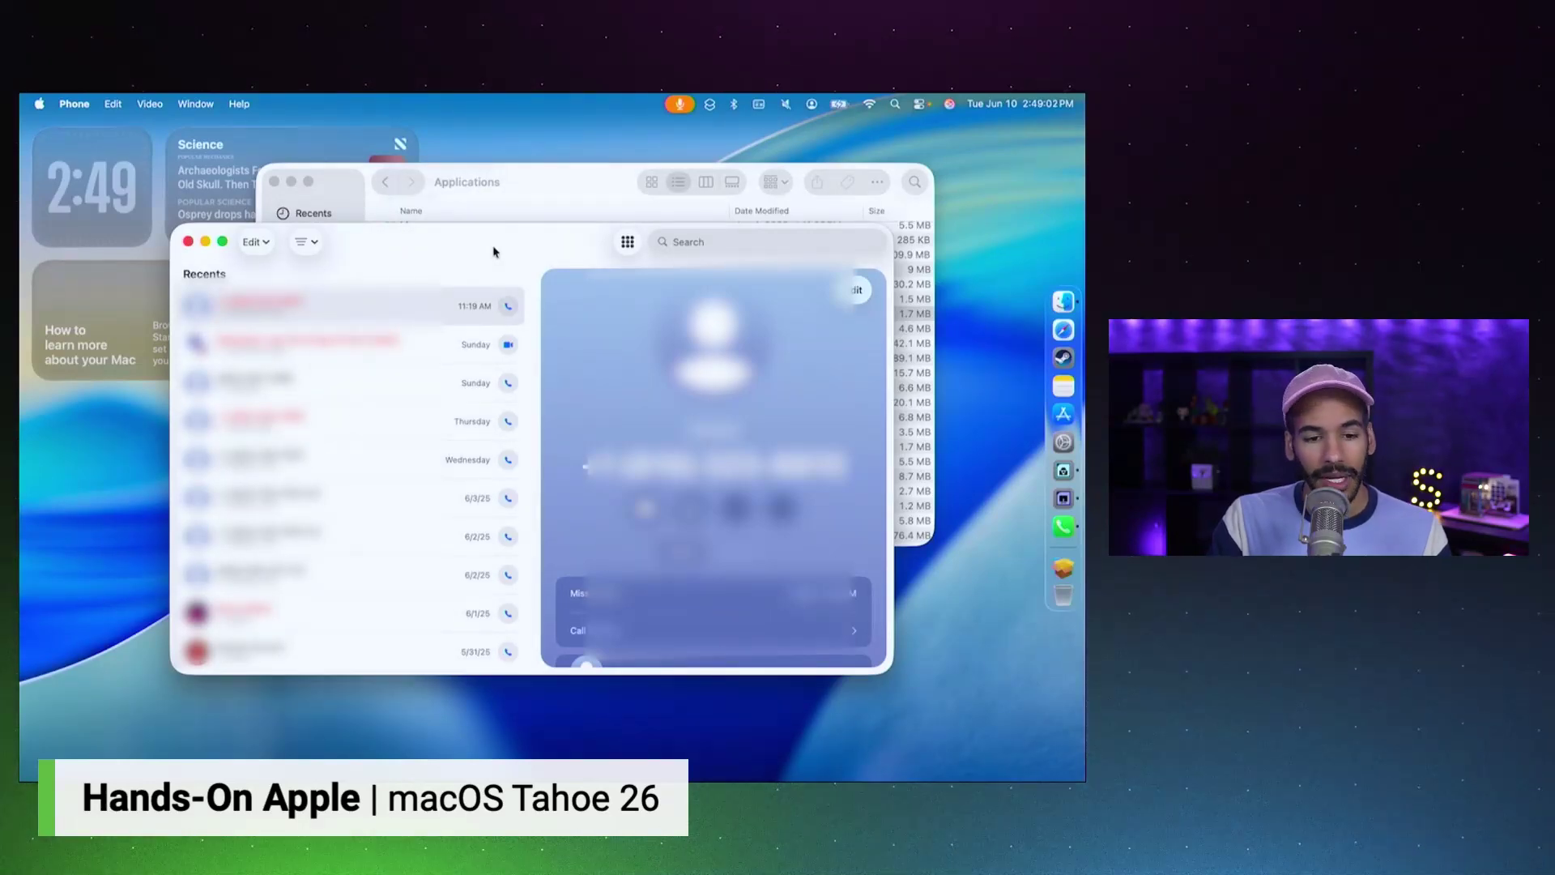
left_click(75, 104)
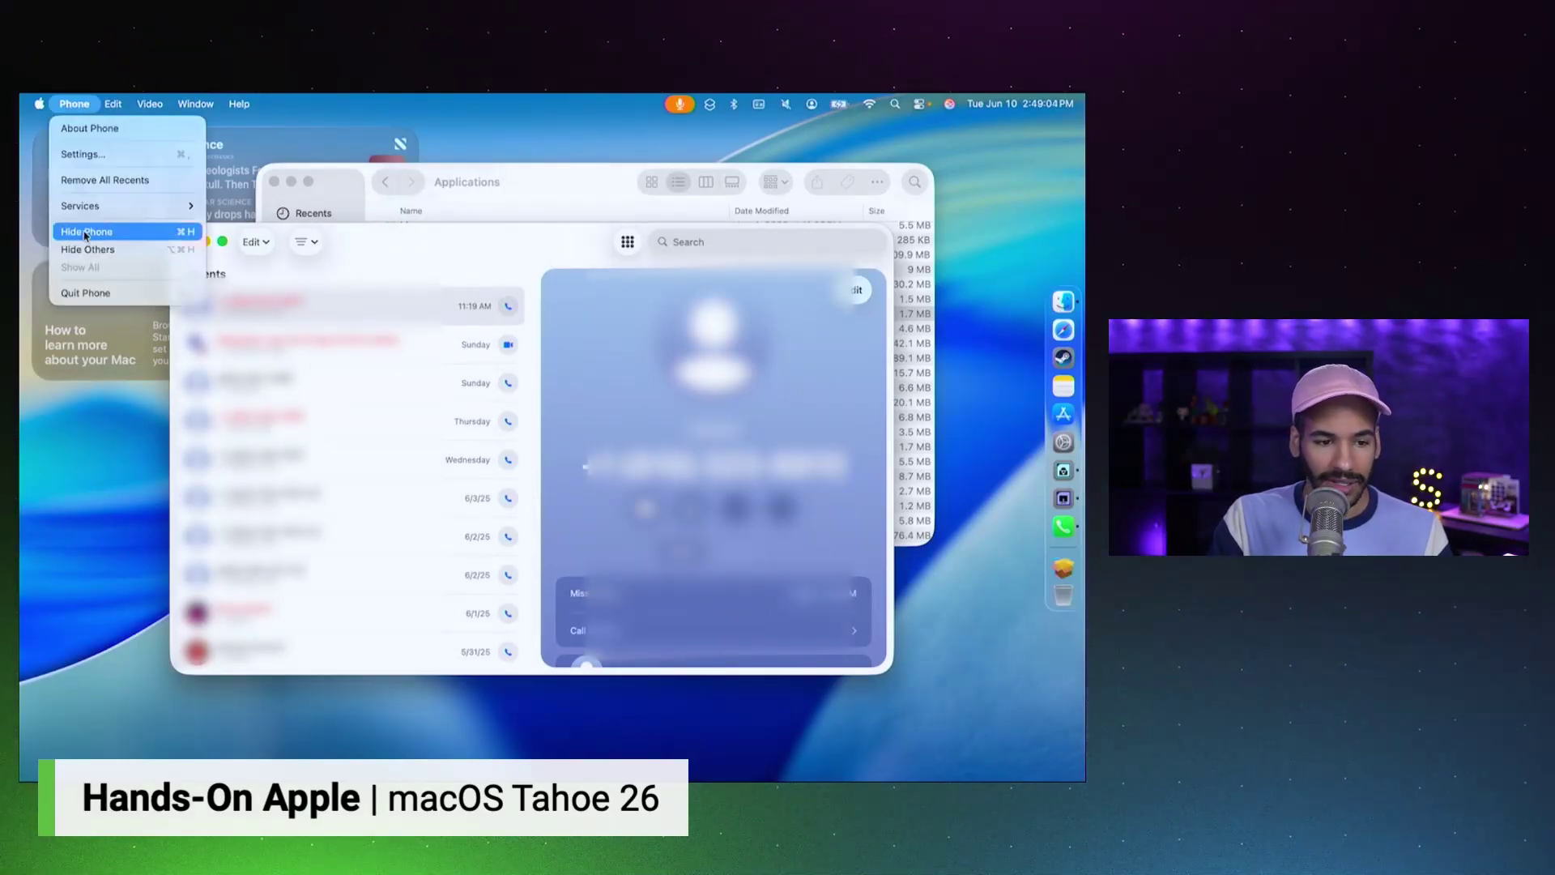
left_click(85, 293)
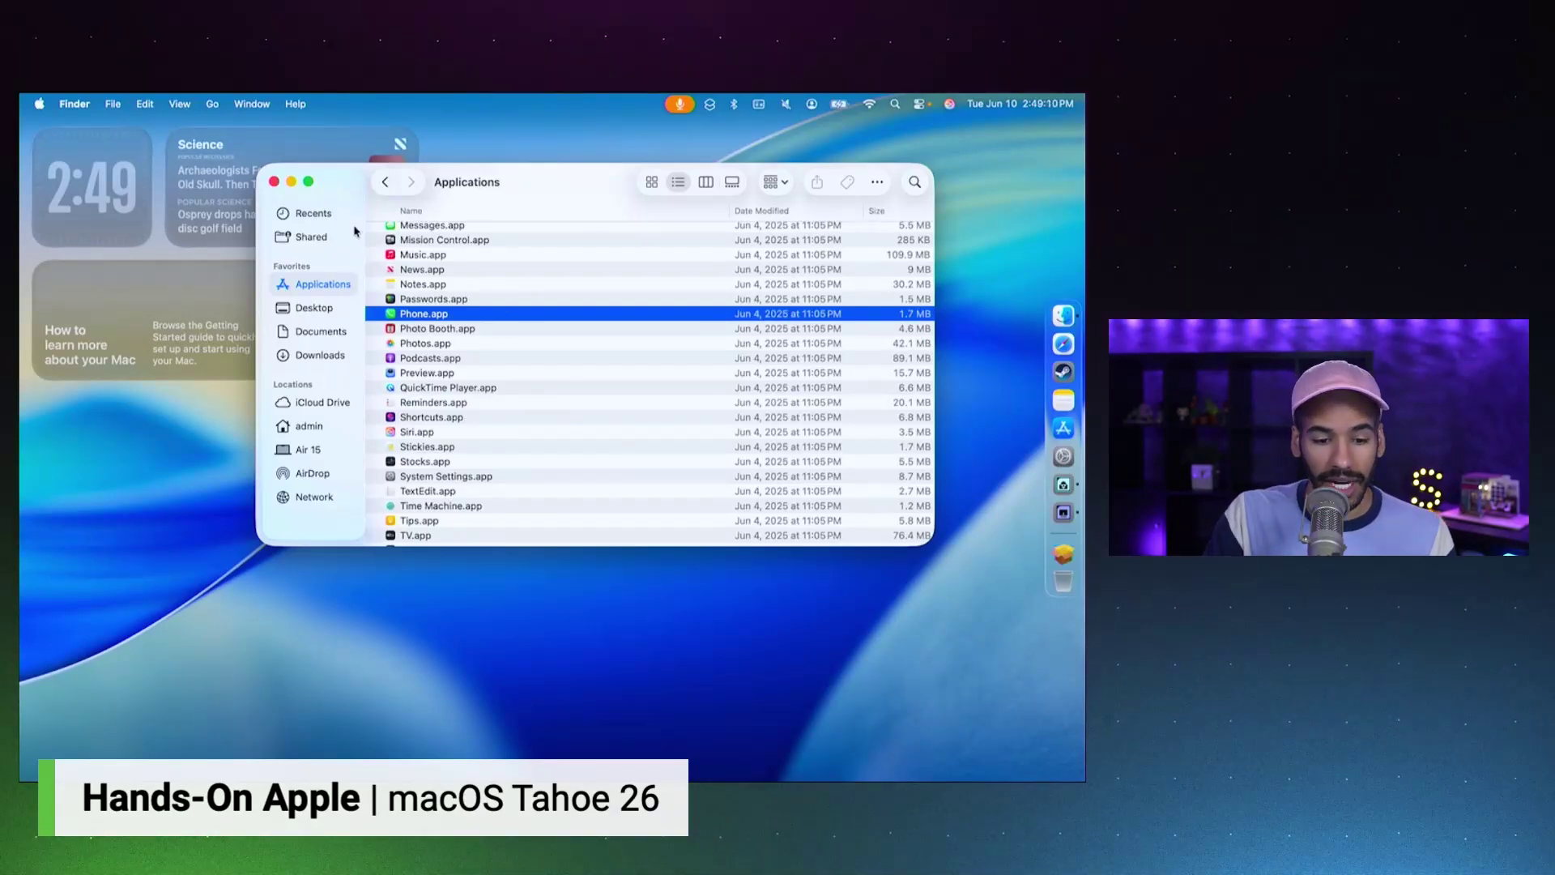
Draft 'Hello, everyone!' in Spotlight's Send Message quick action via 'sm', then clear and cancel it.
key("super+space")
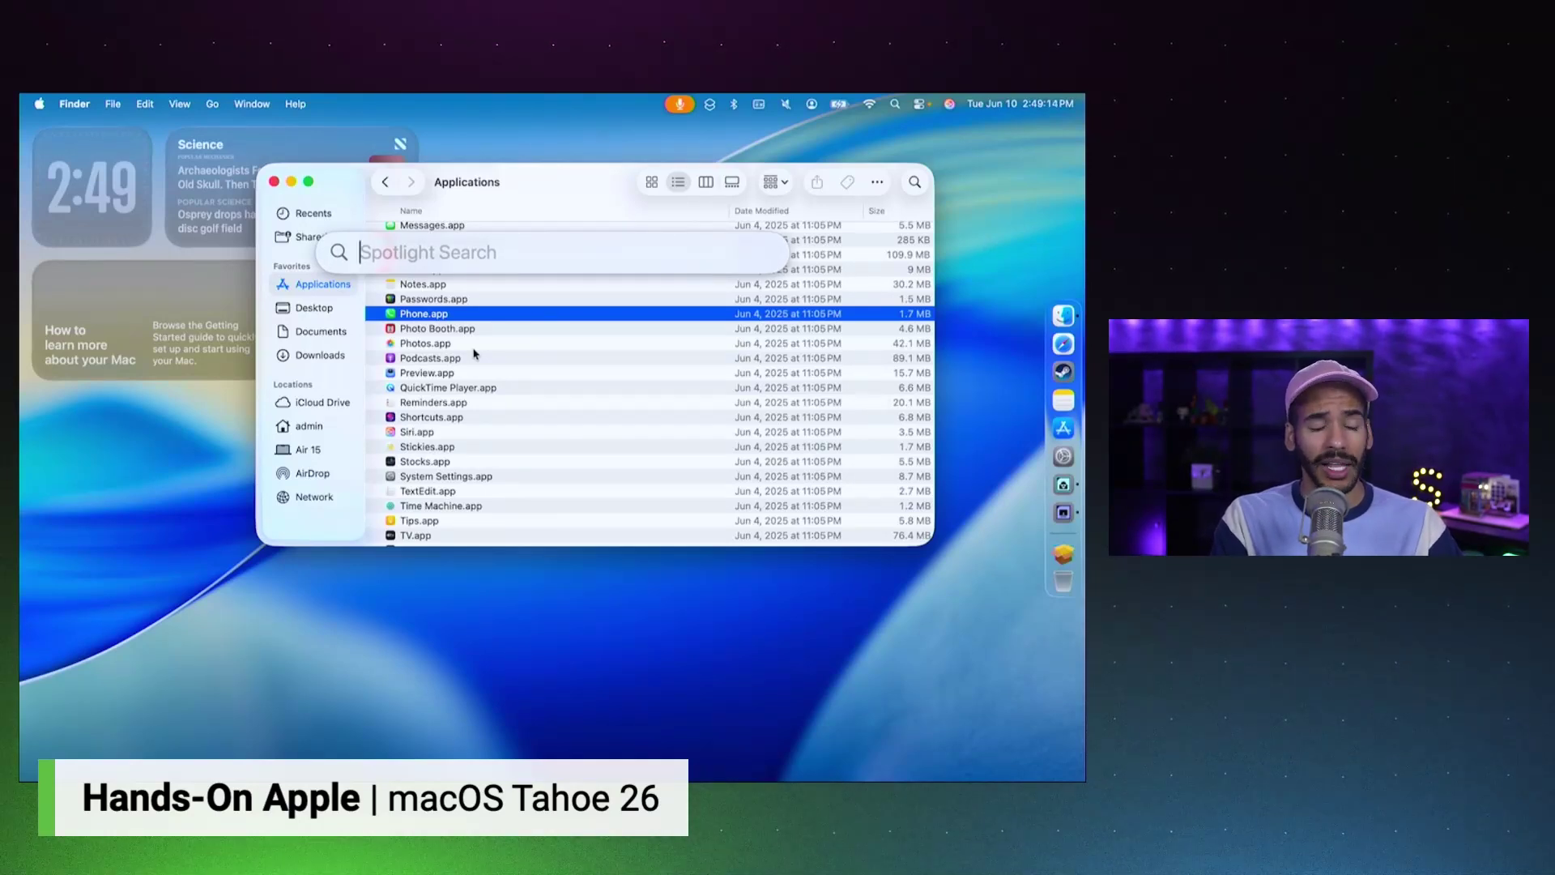
type("sm")
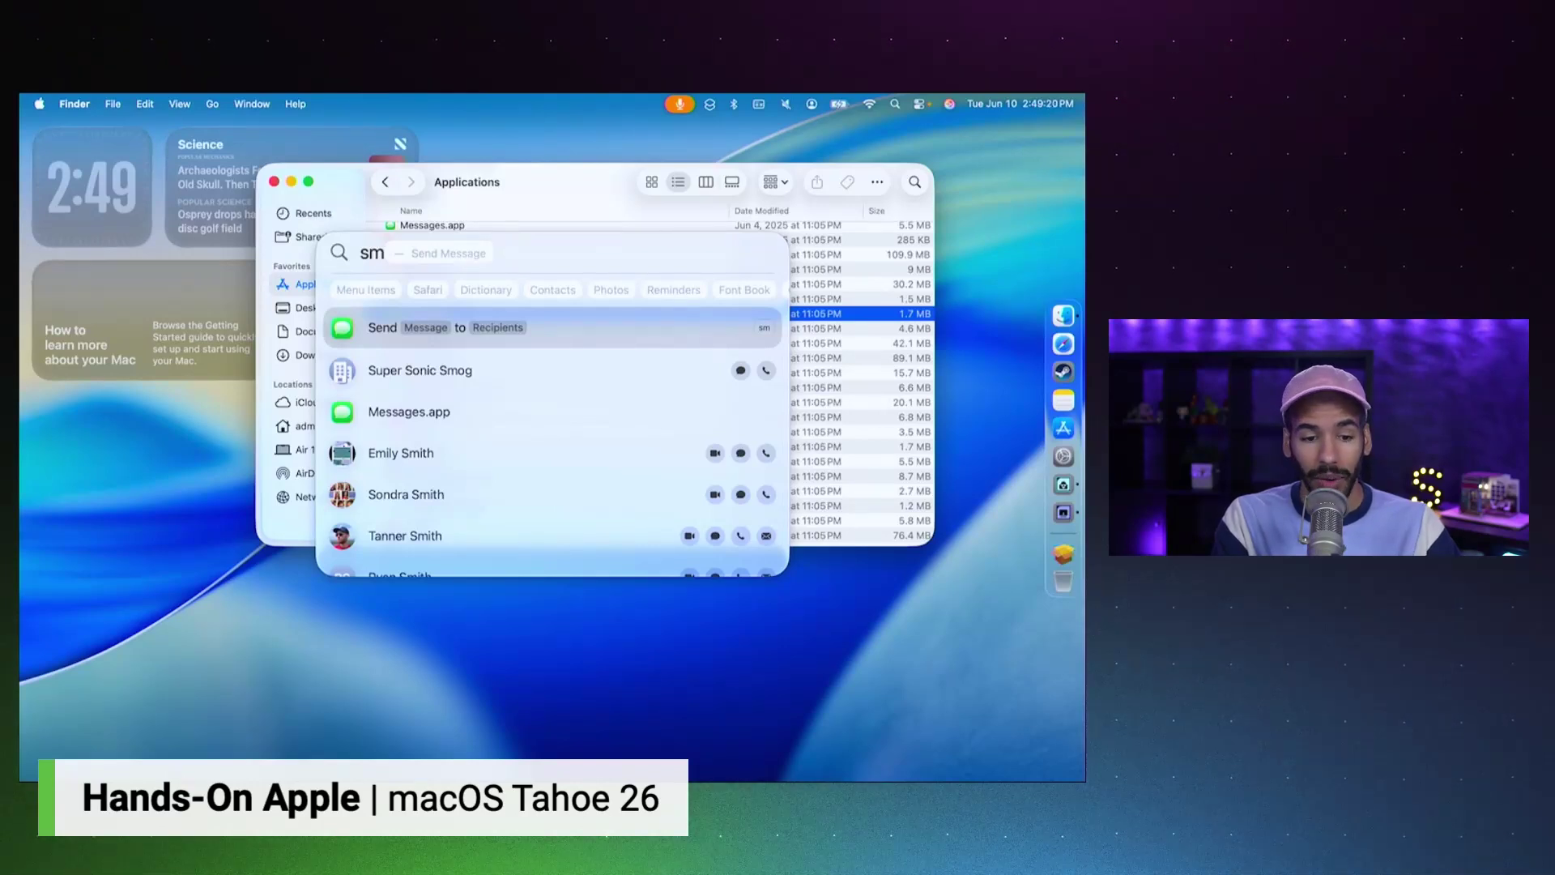
key("Return")
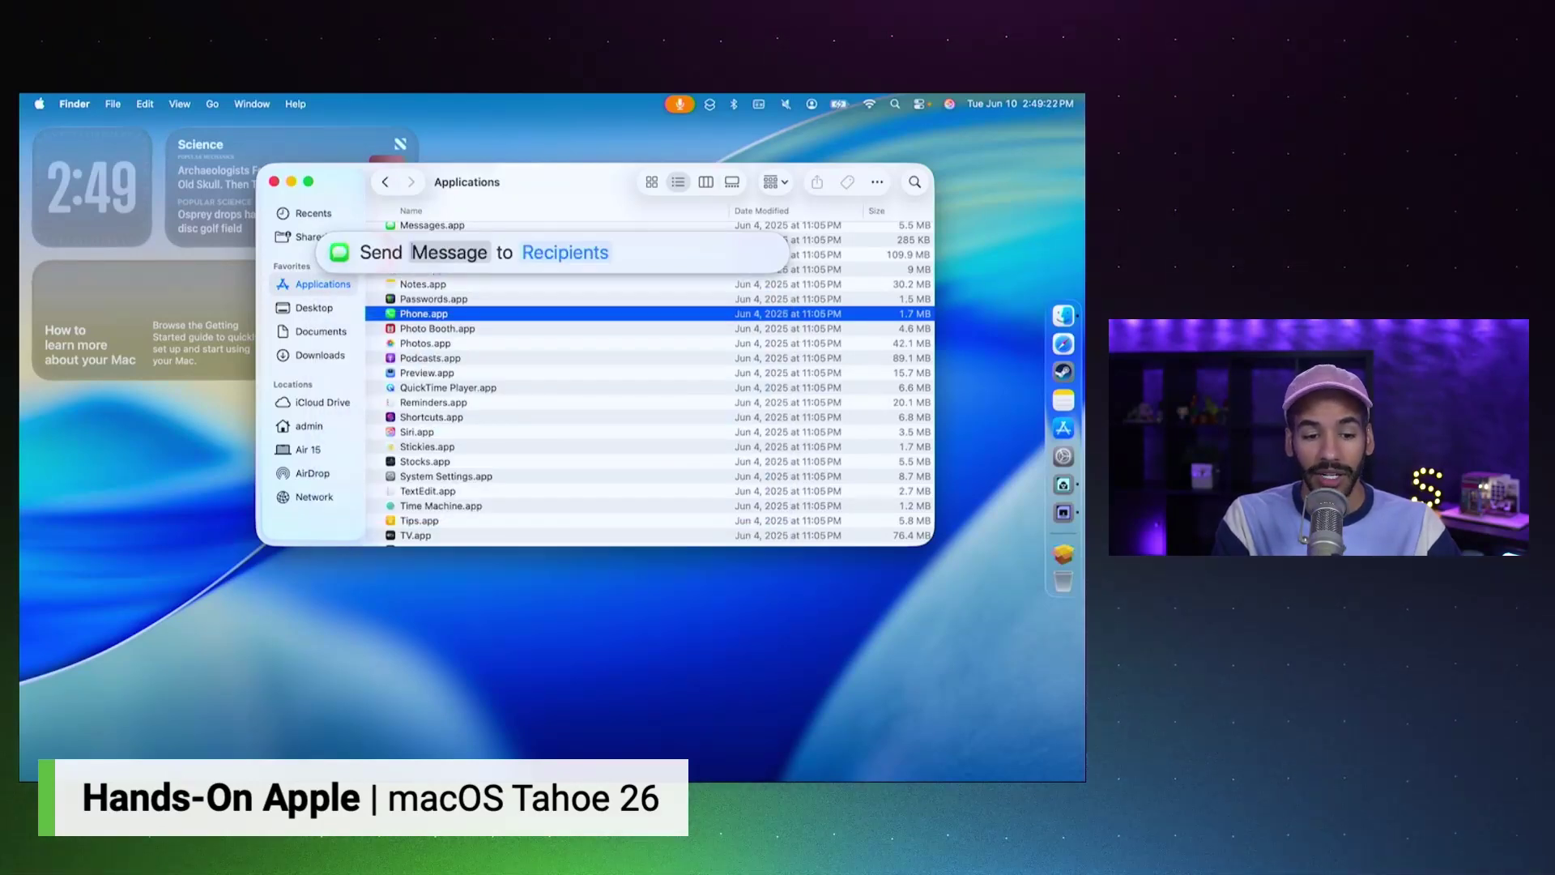
type("Hello, everyone!")
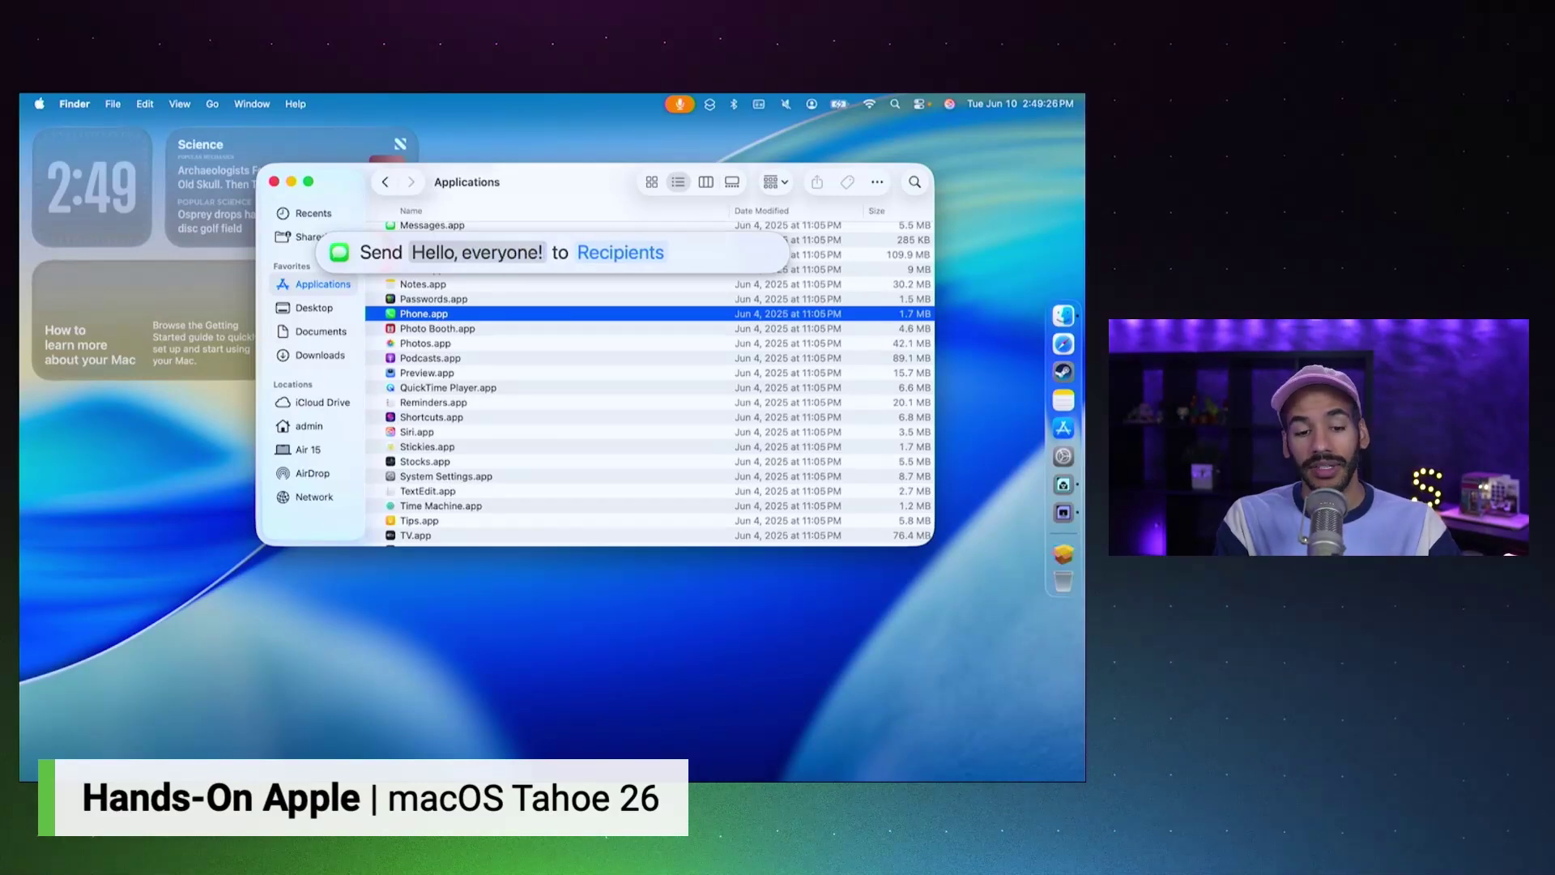
key("super+BackSpace")
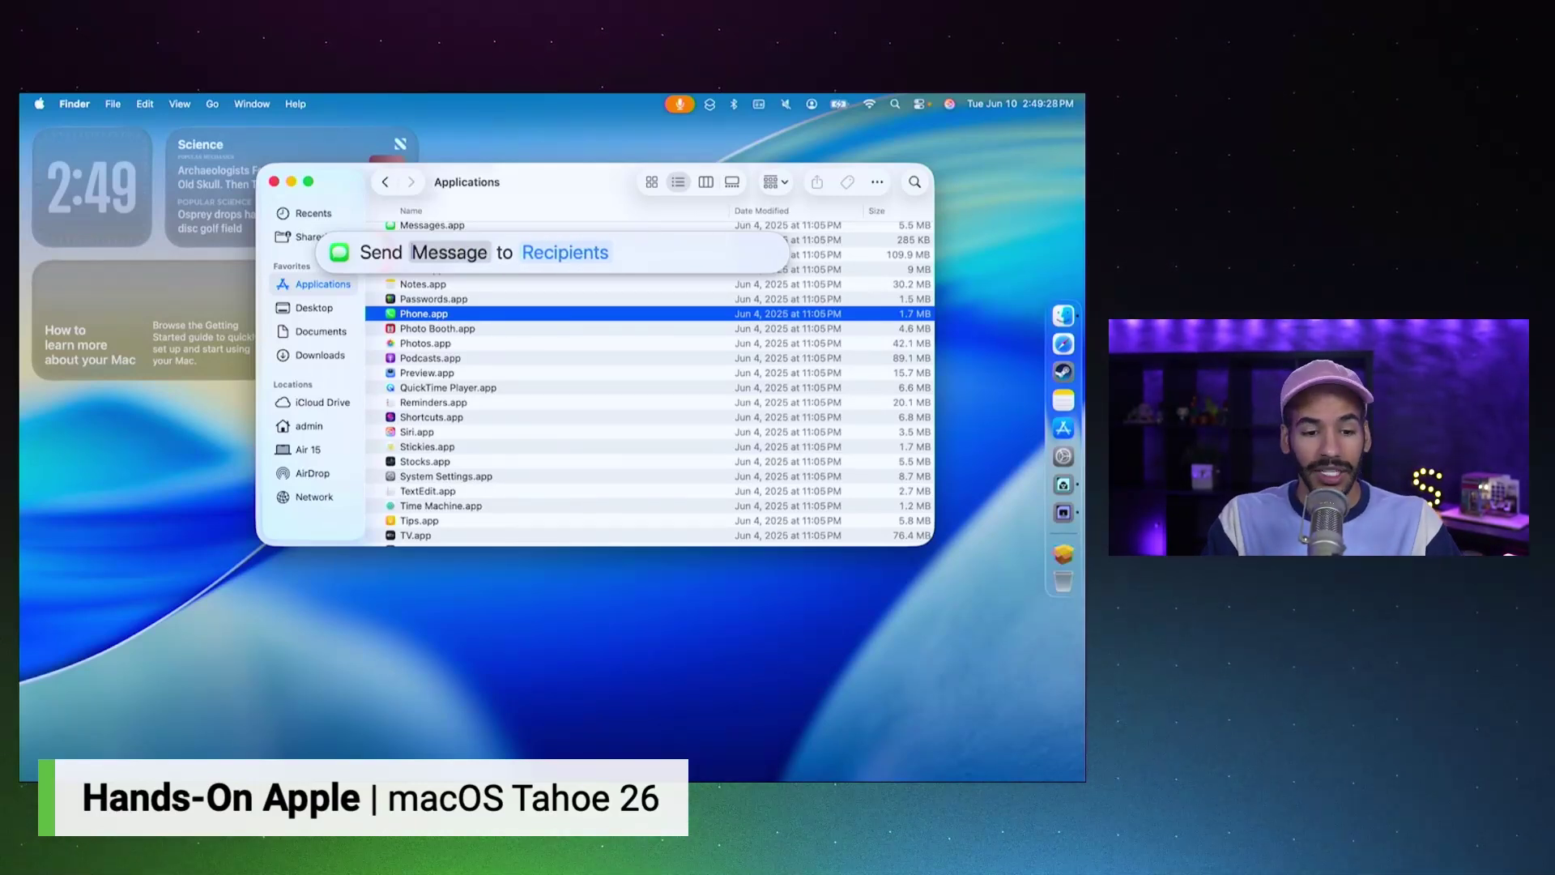
key("Escape")
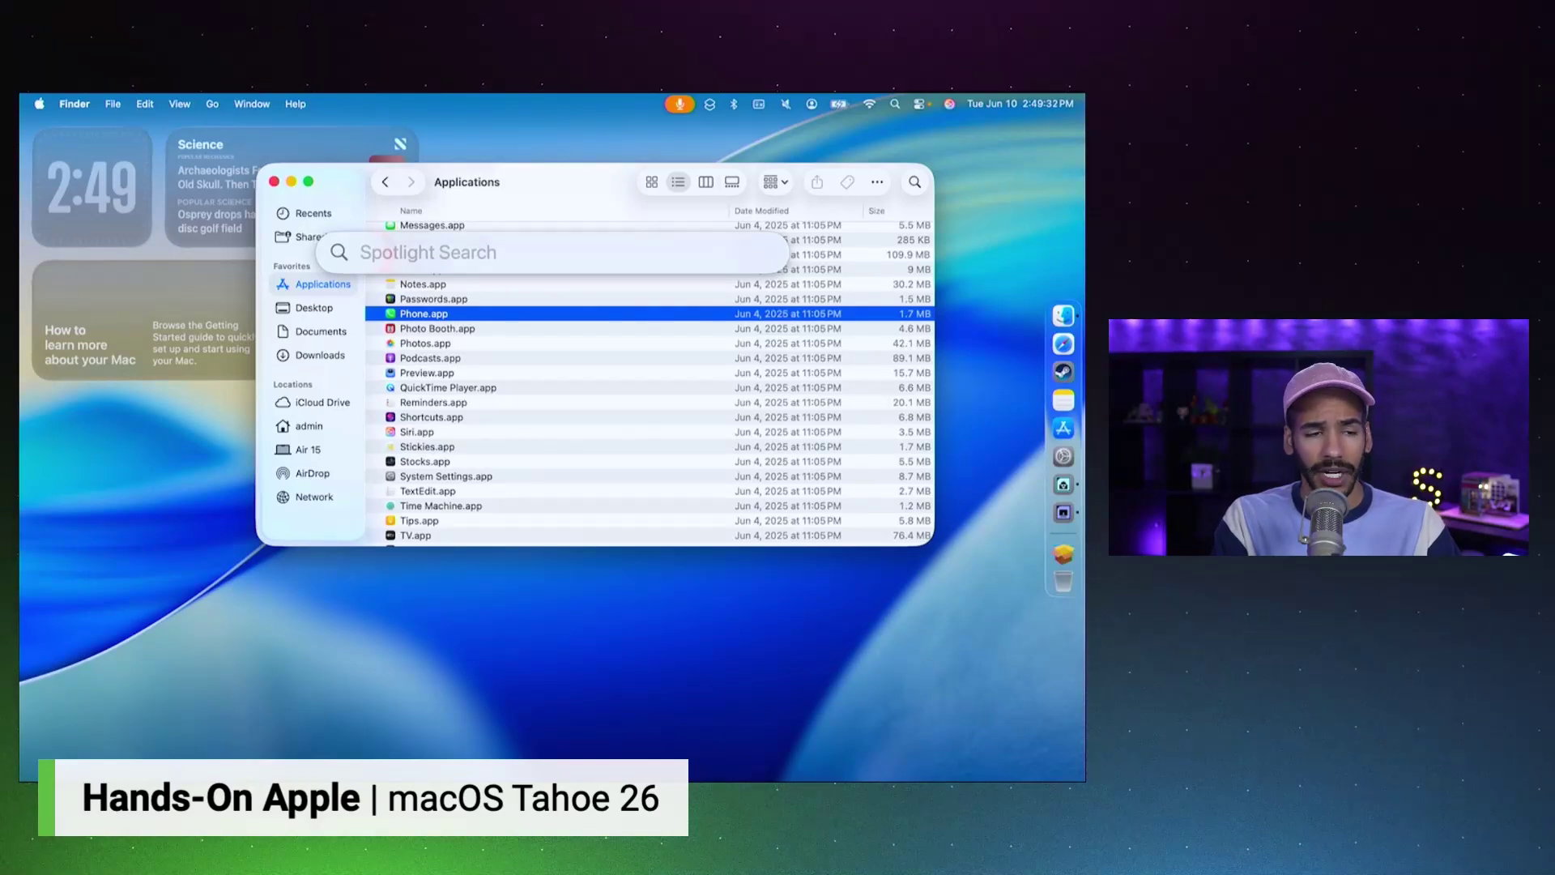
Scope a Spotlight search to System Settings, search 'bluet', then clear it with Escape.
type("search in Books")
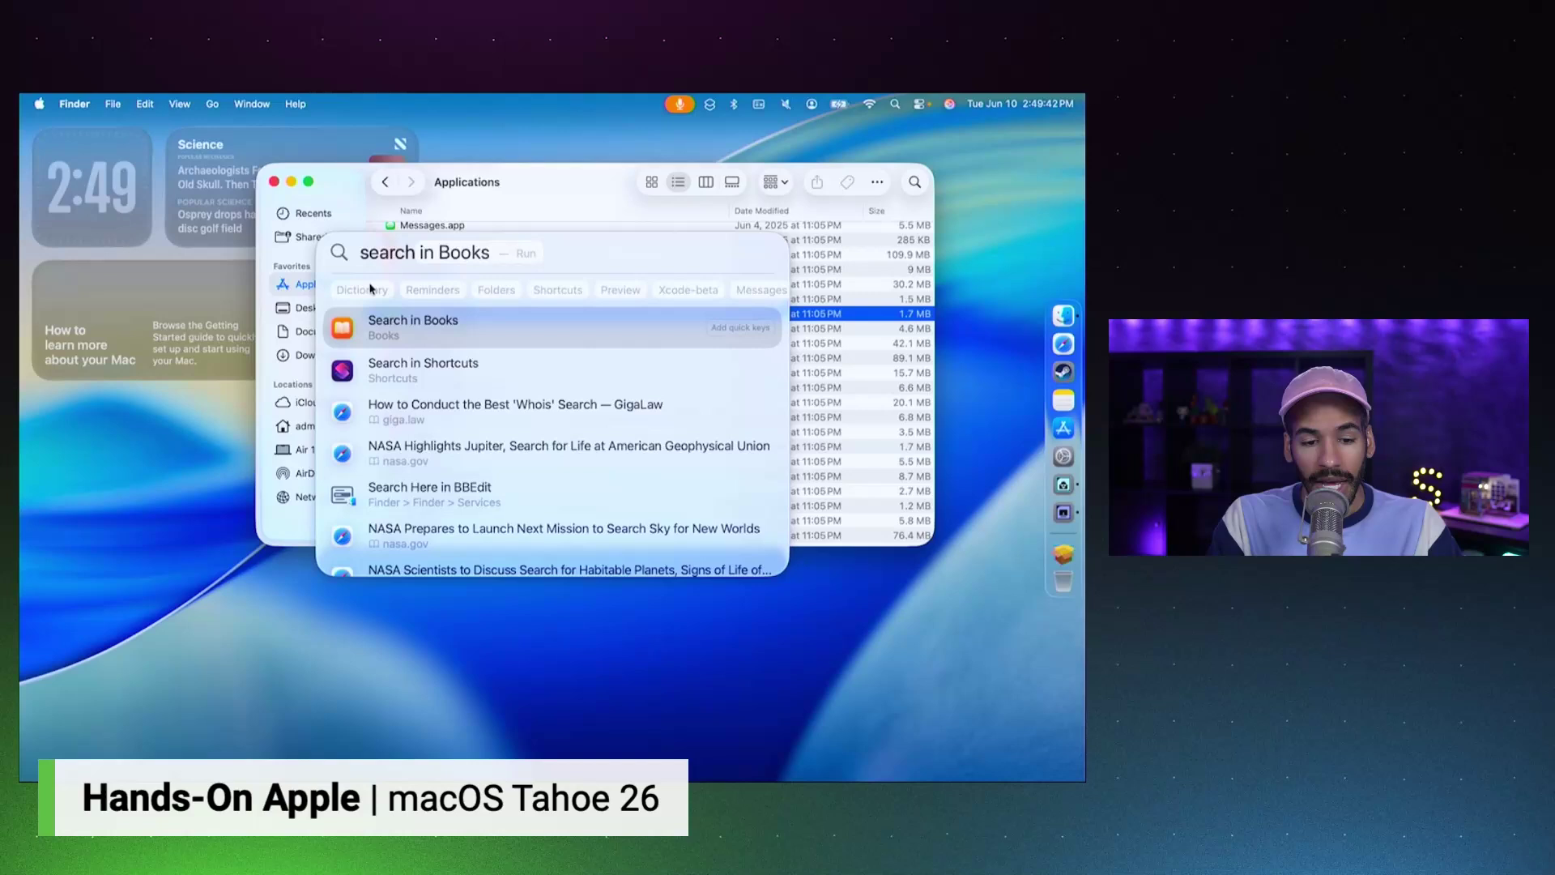
scroll(432, 289, "right", 1)
scroll(431, 289, "right", 5)
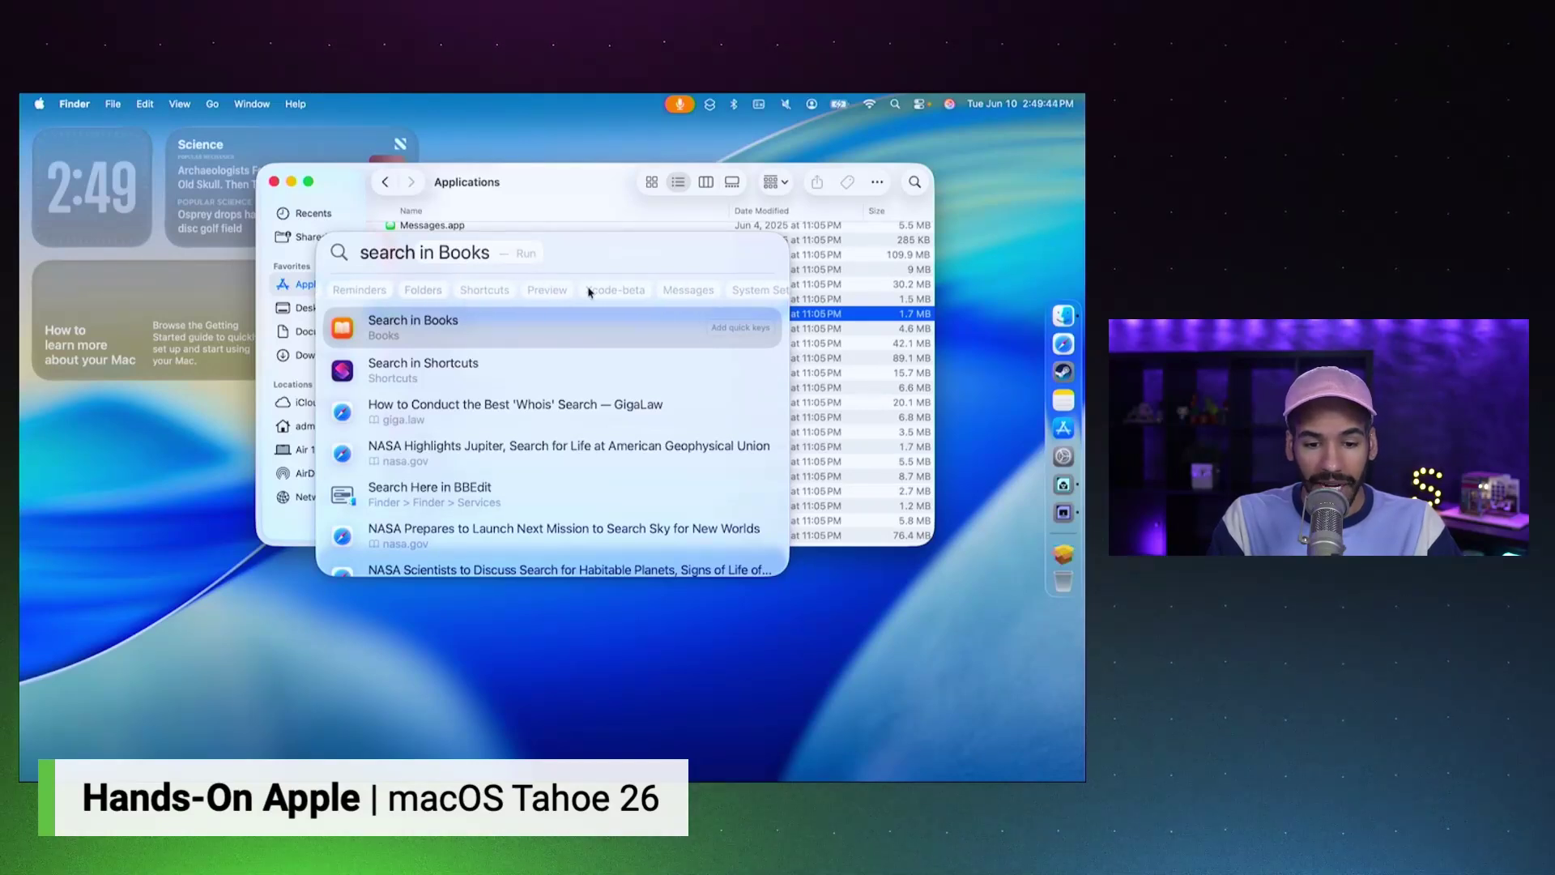
left_click(645, 291)
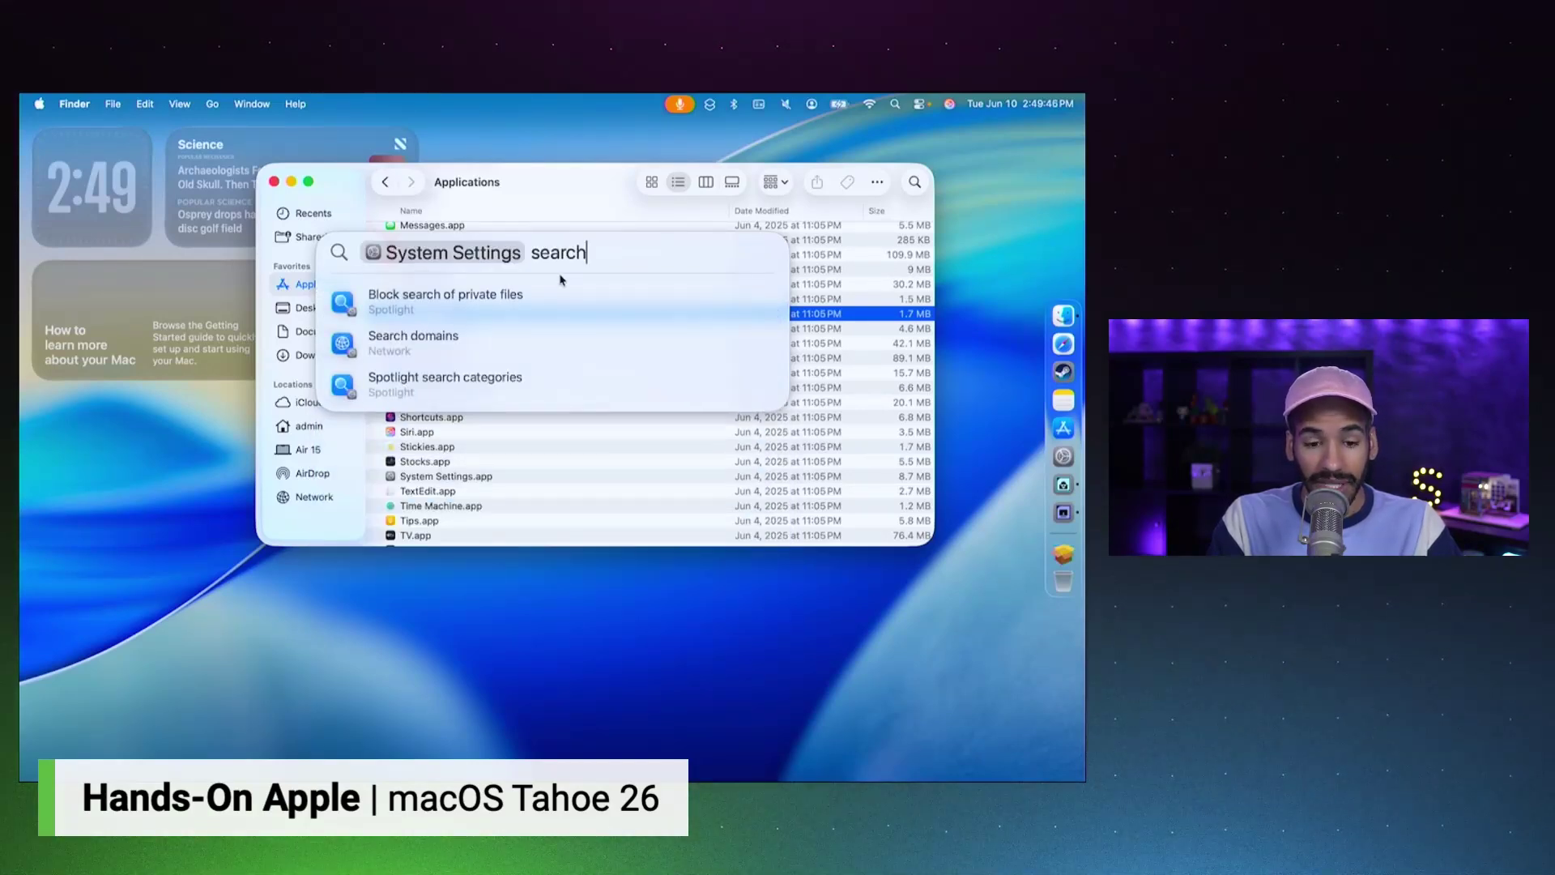
key("BackSpace")
key("BackSpace")
key("BackSpace")
key("BackSpace")
key("BackSpace")
key("BackSpace")
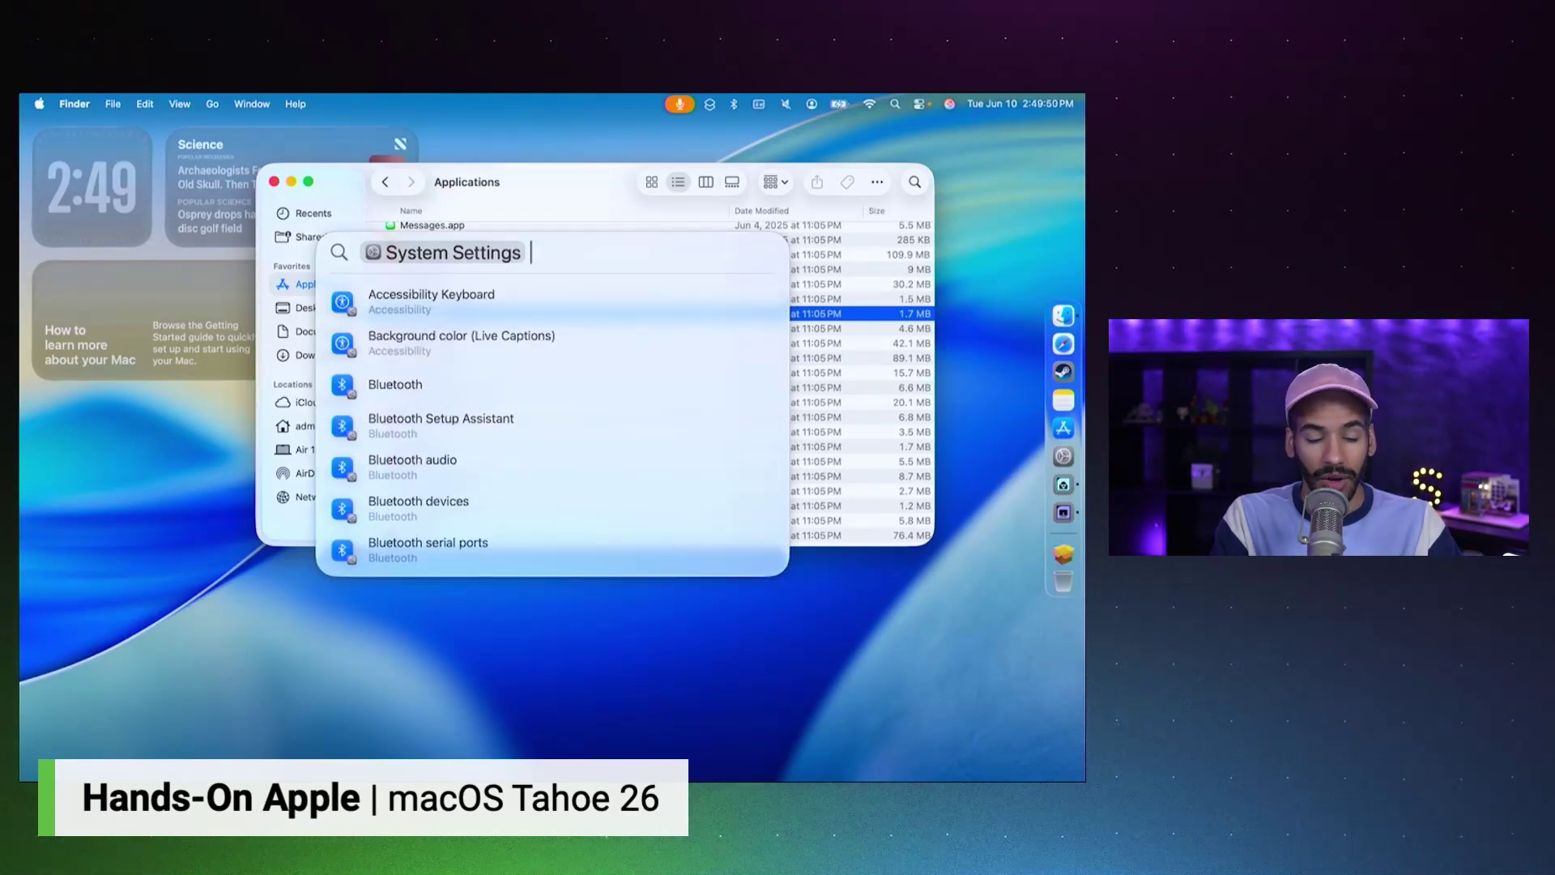
type("bluet")
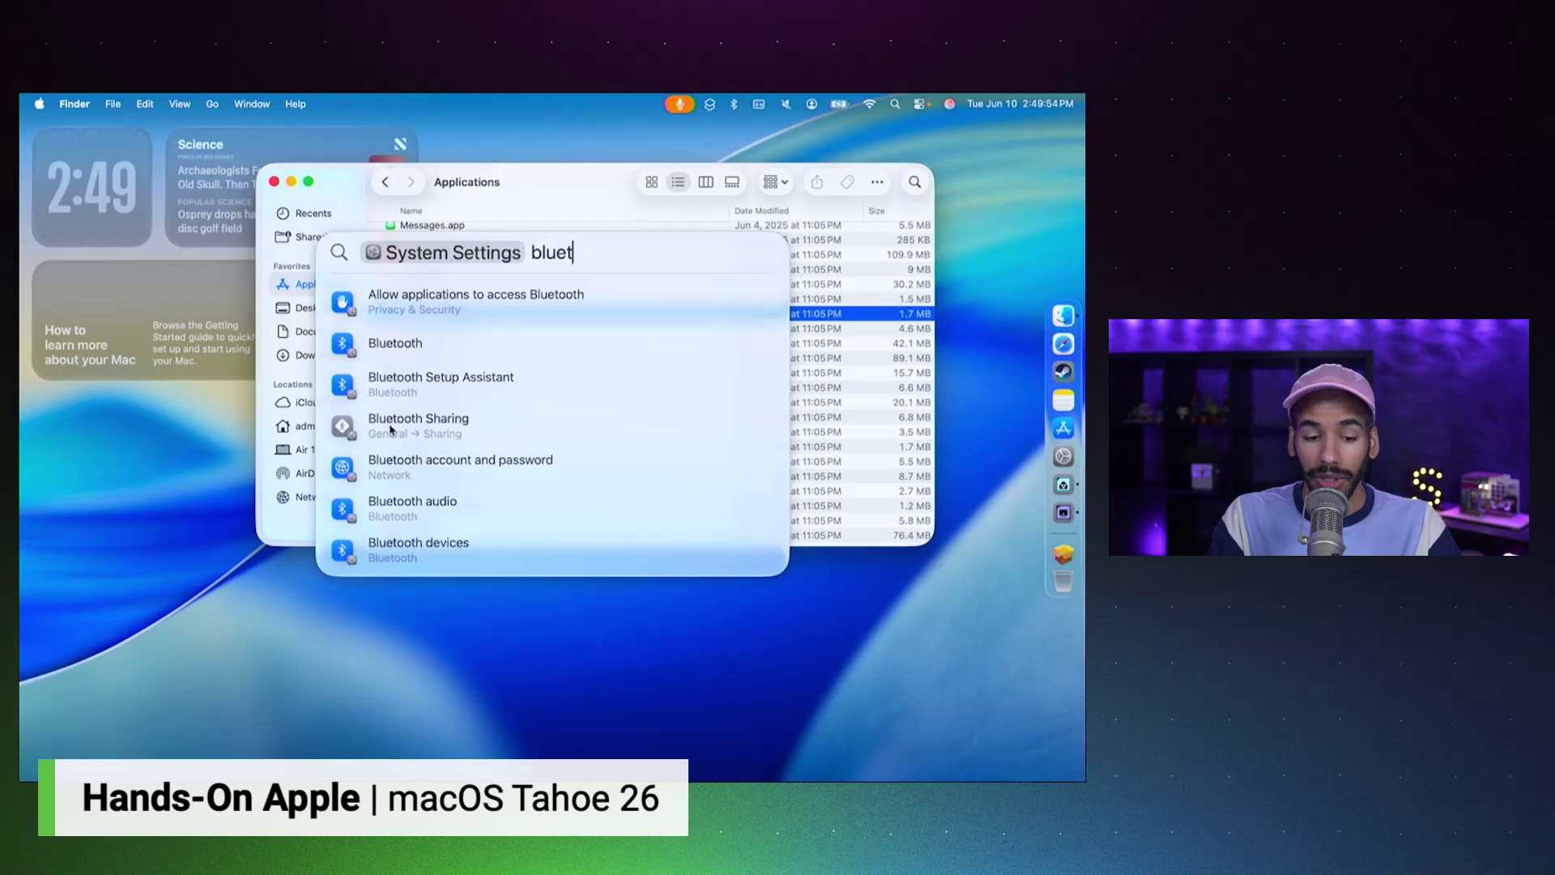
key("Escape")
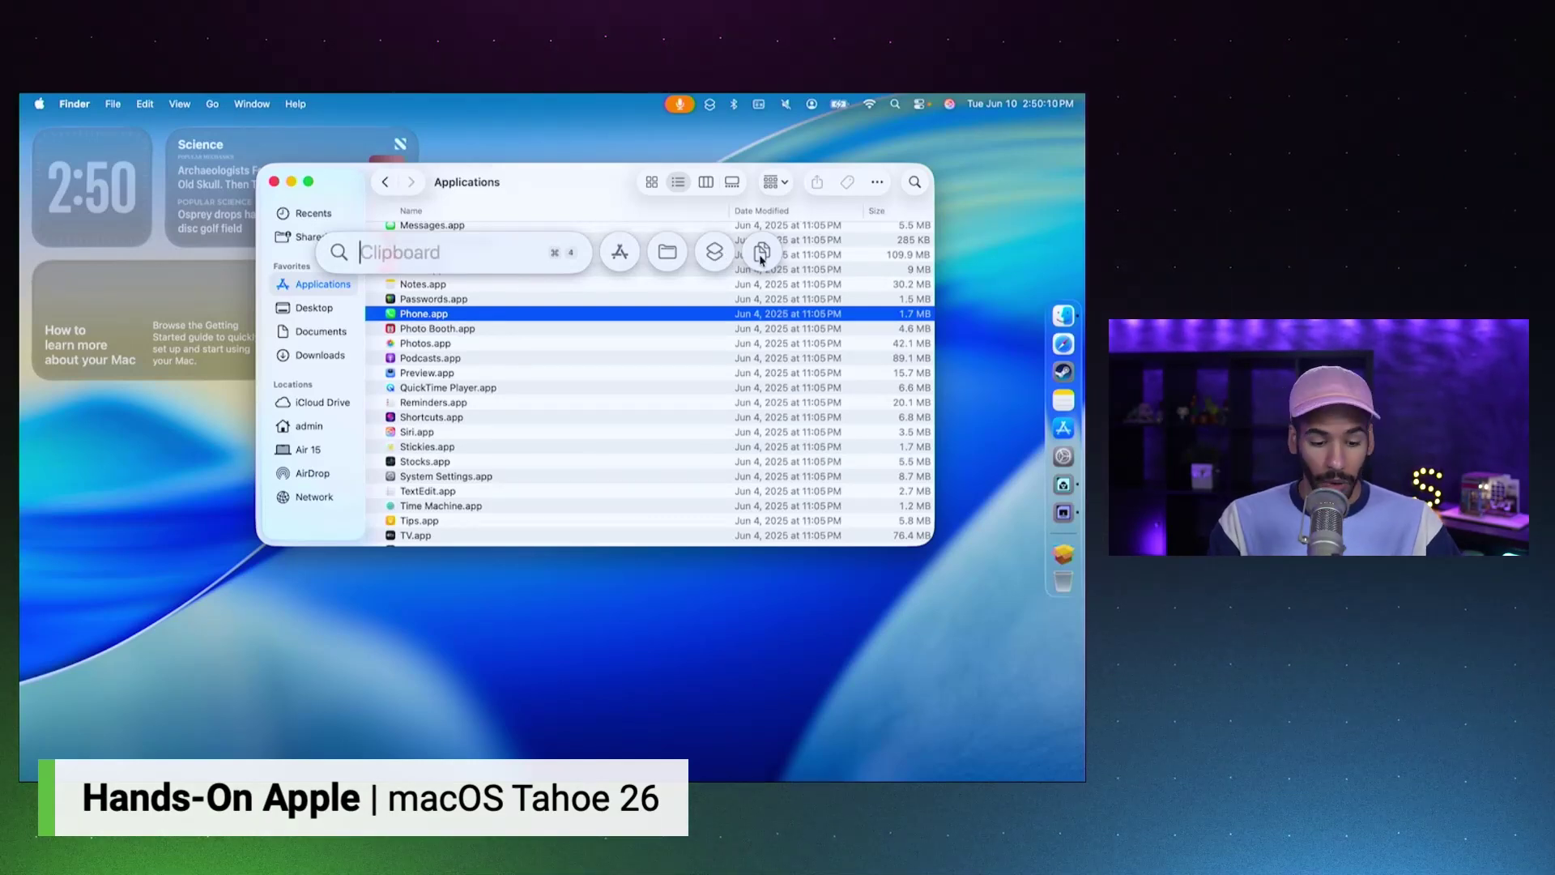
Dismiss Spotlight and close the Finder Applications window to reveal the widget desktop.
key("Escape")
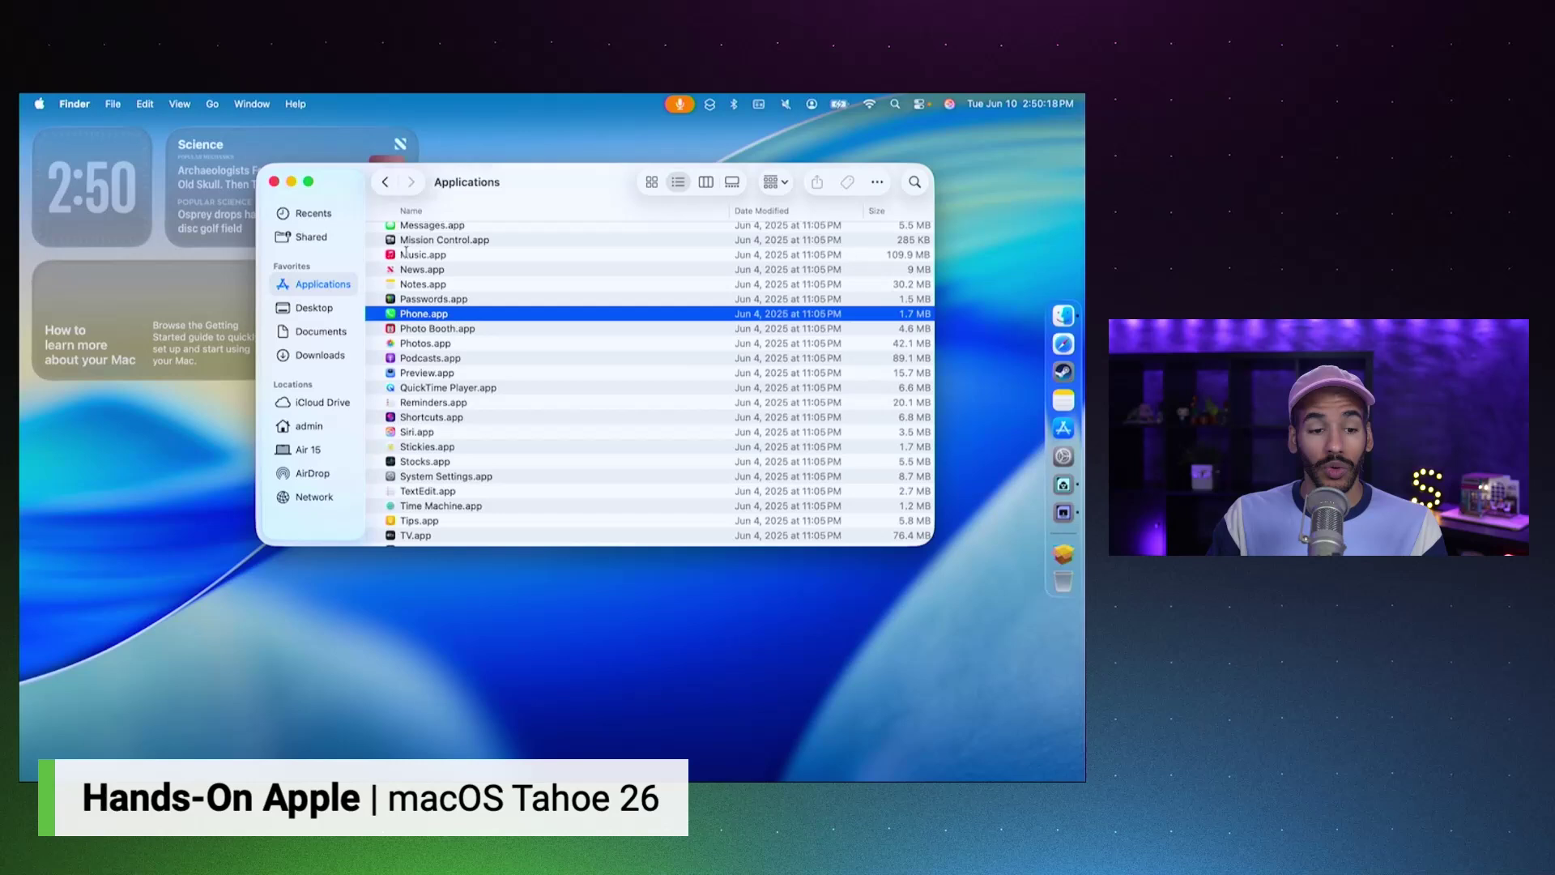
left_click(274, 182)
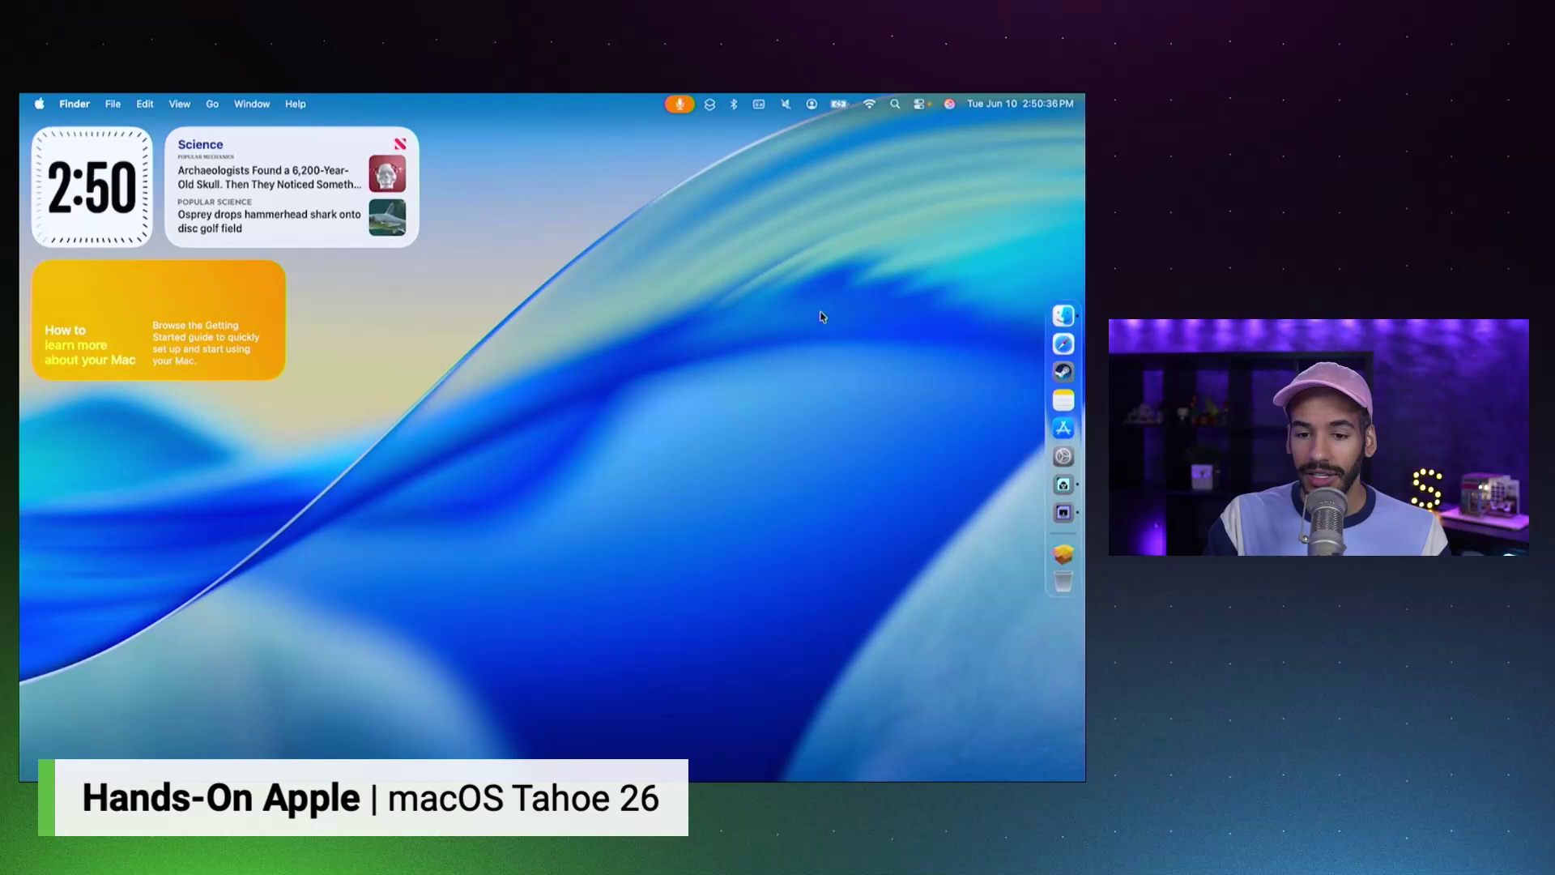
Open Control Center, lower the display brightness, view the Wi-Fi network list, then reopen it.
left_click(918, 101)
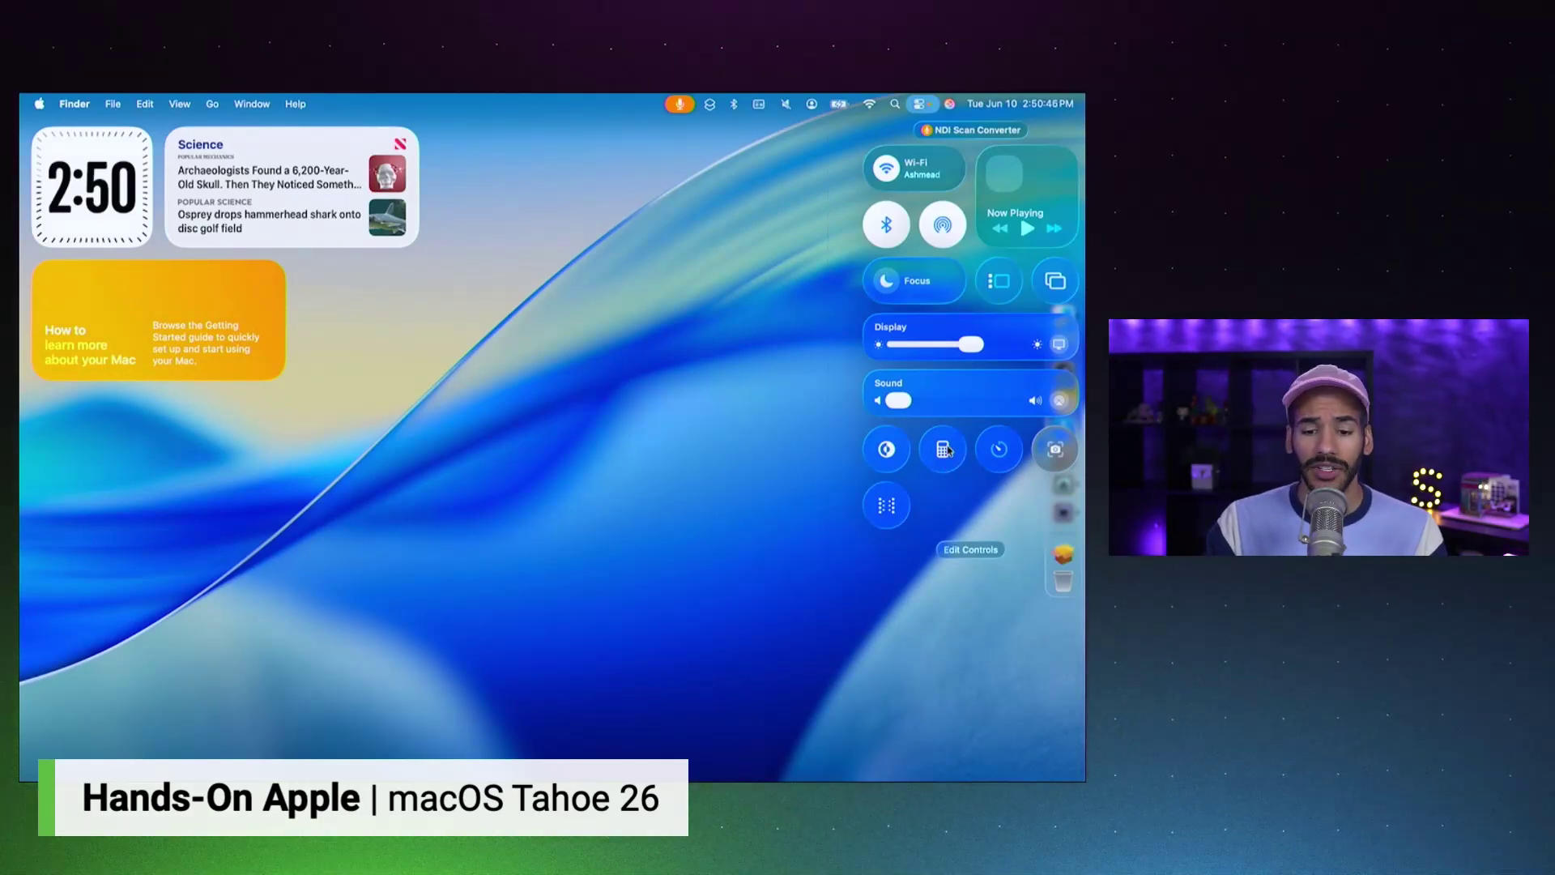
mouse_move(982, 345)
left_mouse_down()
mouse_move(942, 347)
mouse_move(1003, 347)
left_mouse_up()
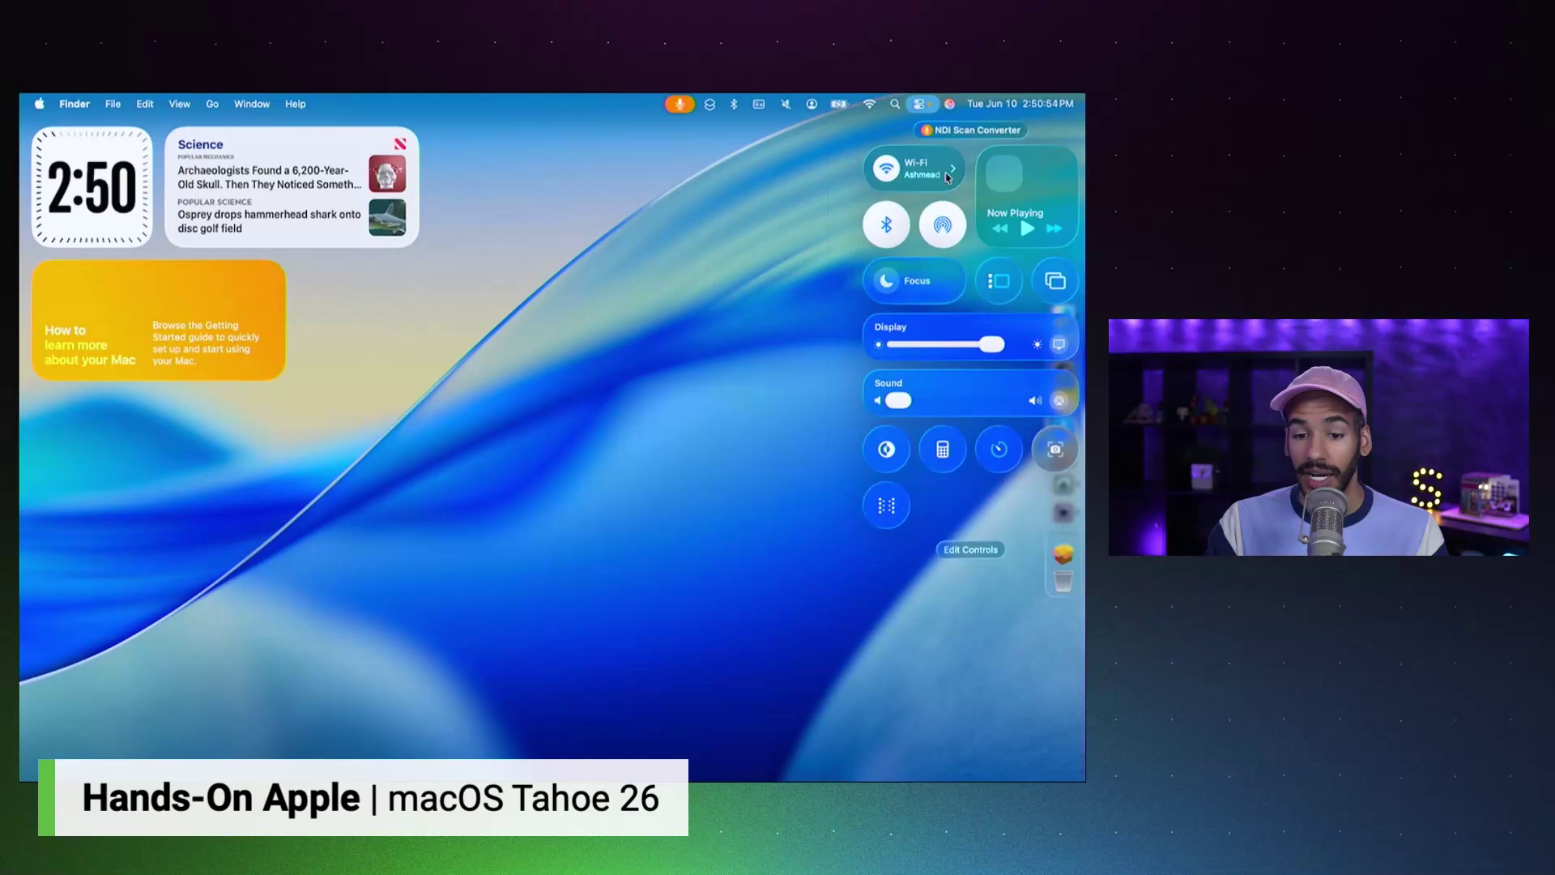
left_click(947, 178)
left_click(927, 489)
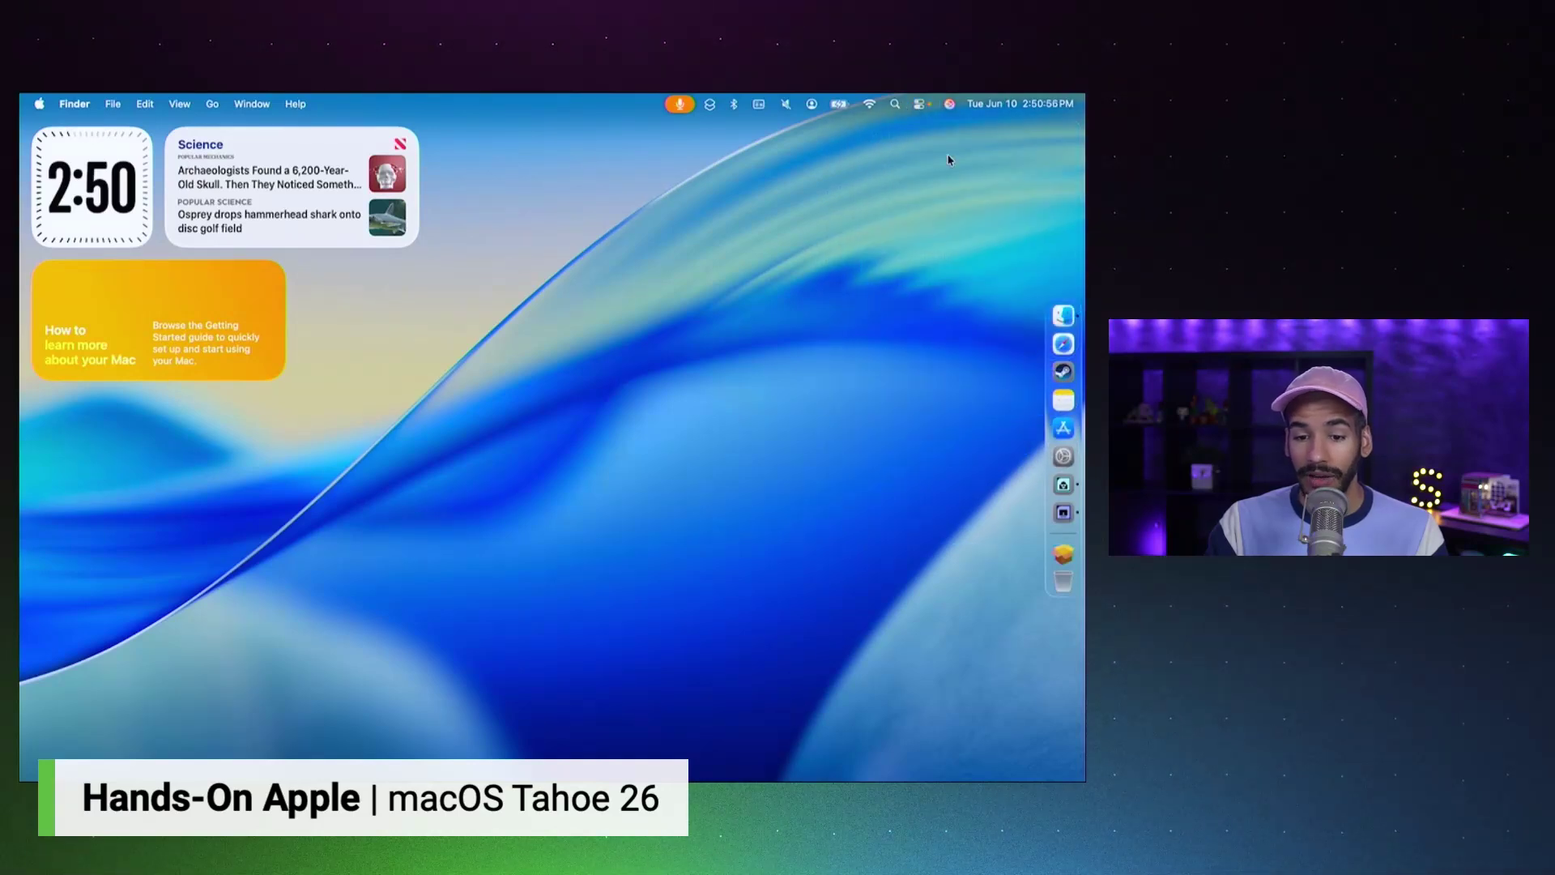
left_click(919, 103)
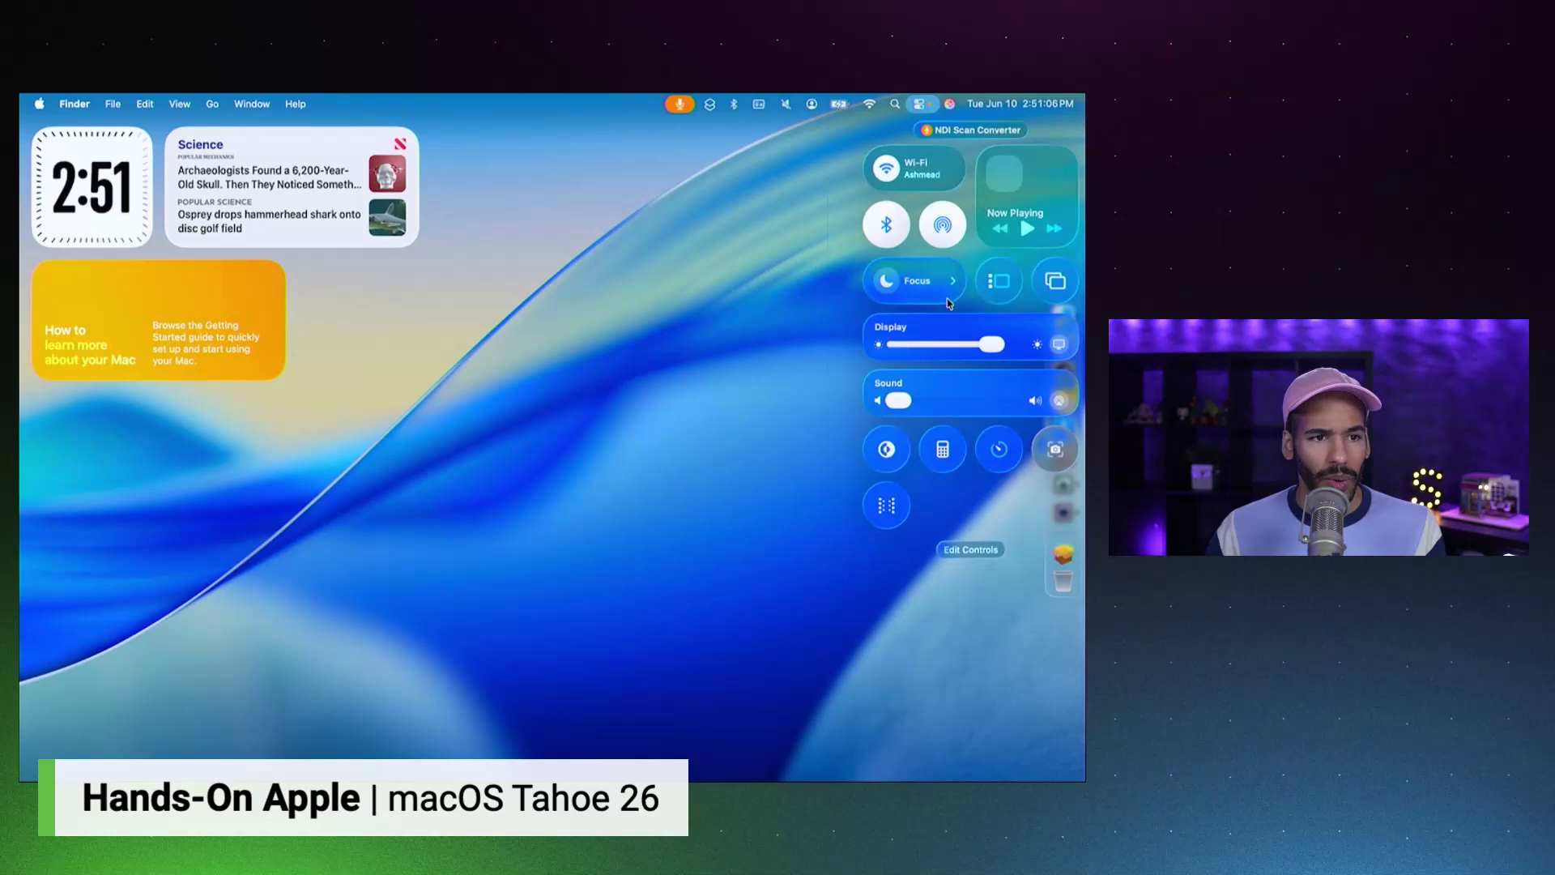
Close Control Center, launch Safari and load theverge.com.
left_click(717, 389)
left_click(1064, 344)
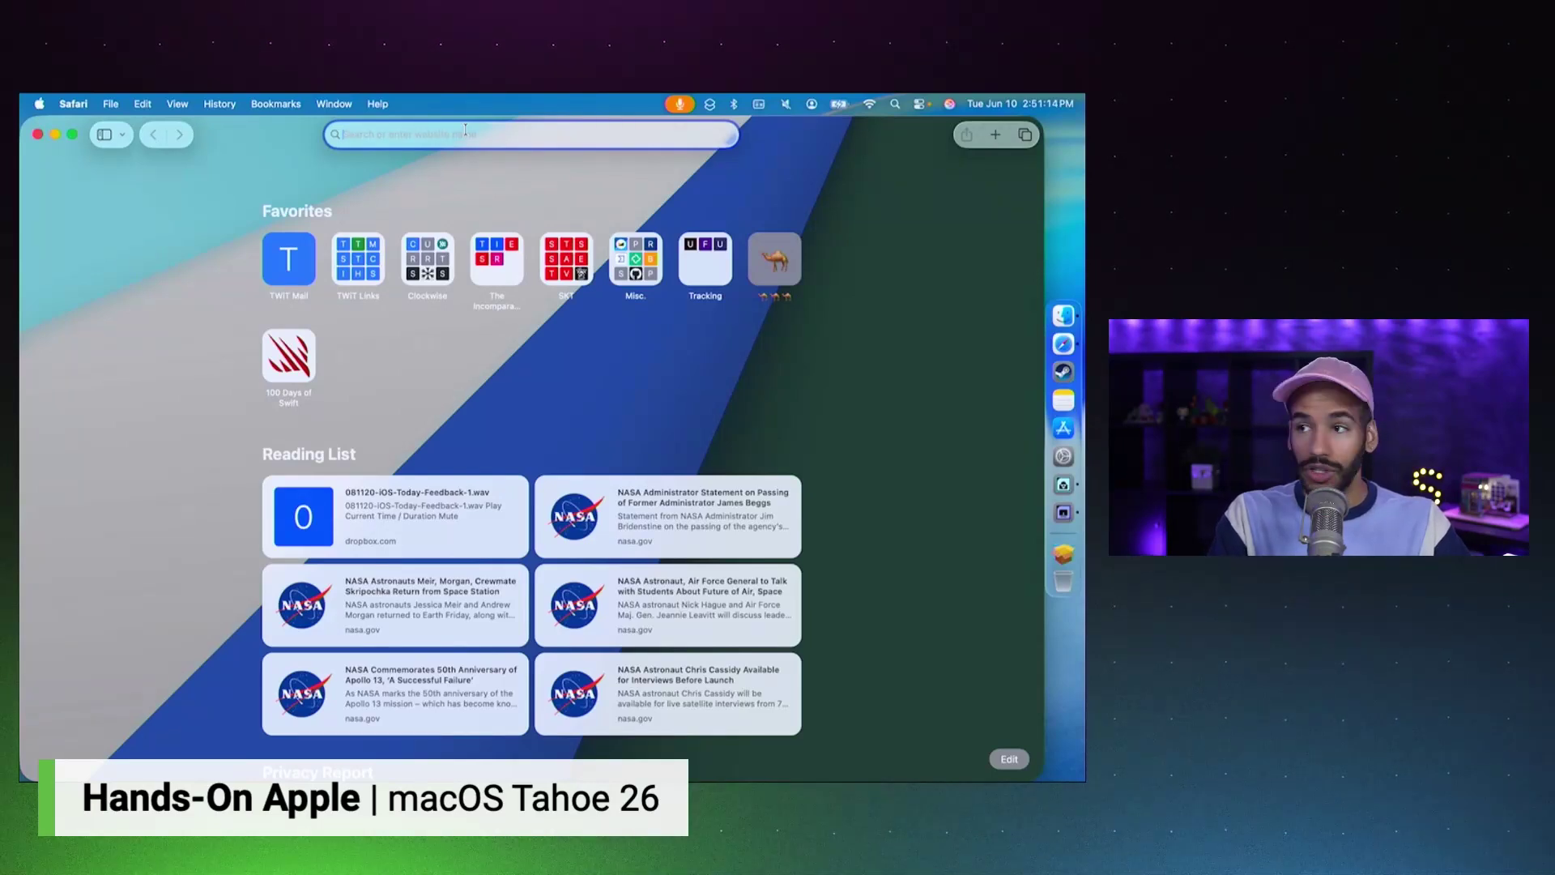
type("theverge.com")
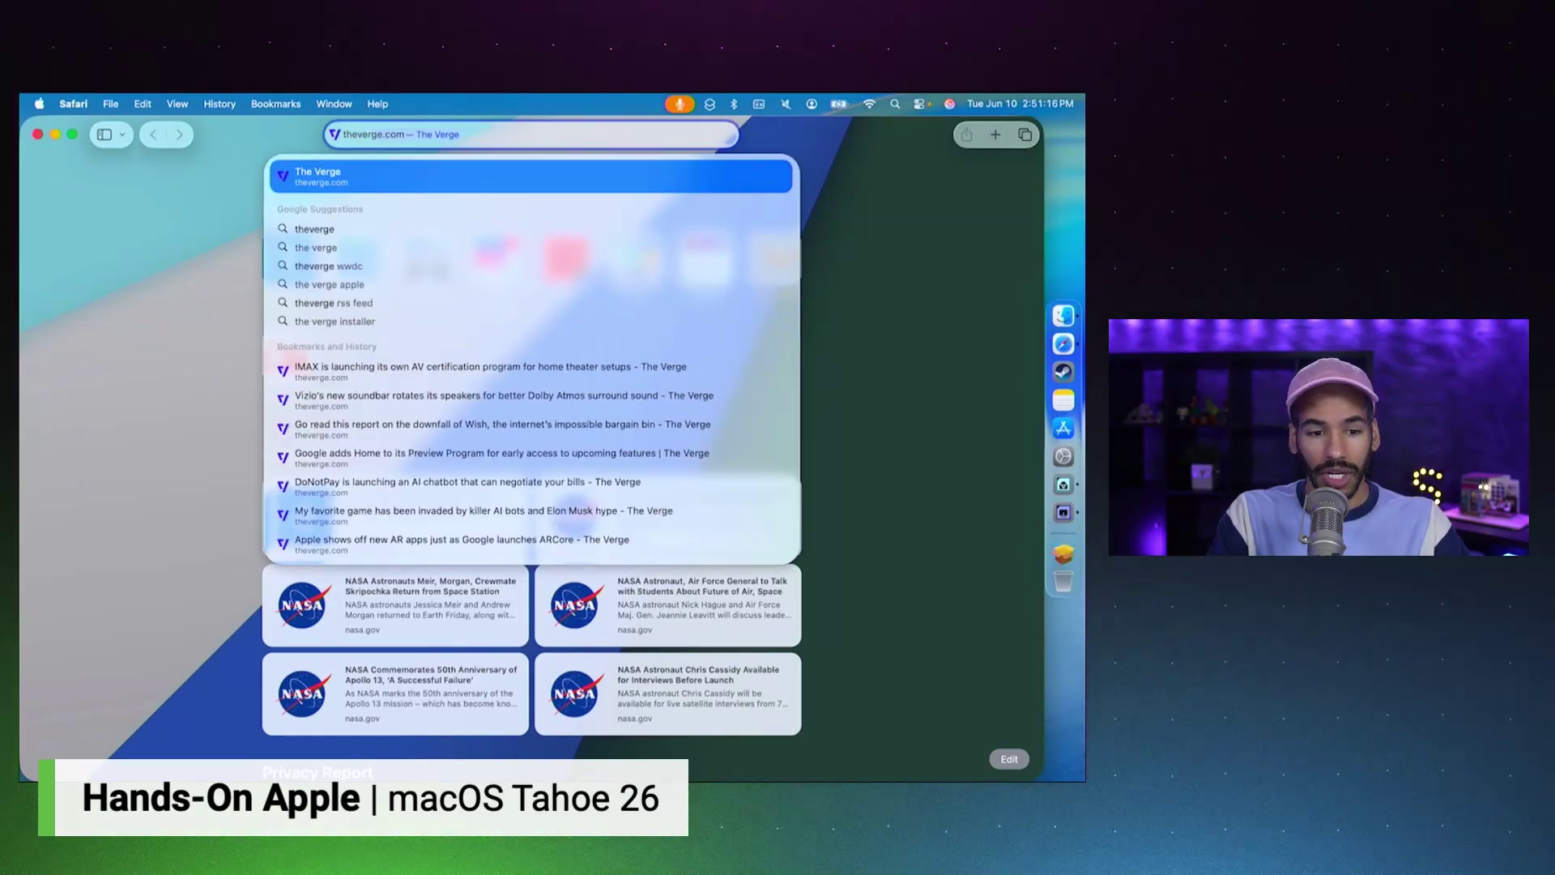
key("Return")
Scroll through The Verge homepage stories, then quit Safari from the menu bar.
scroll(581, 357, "down", 5)
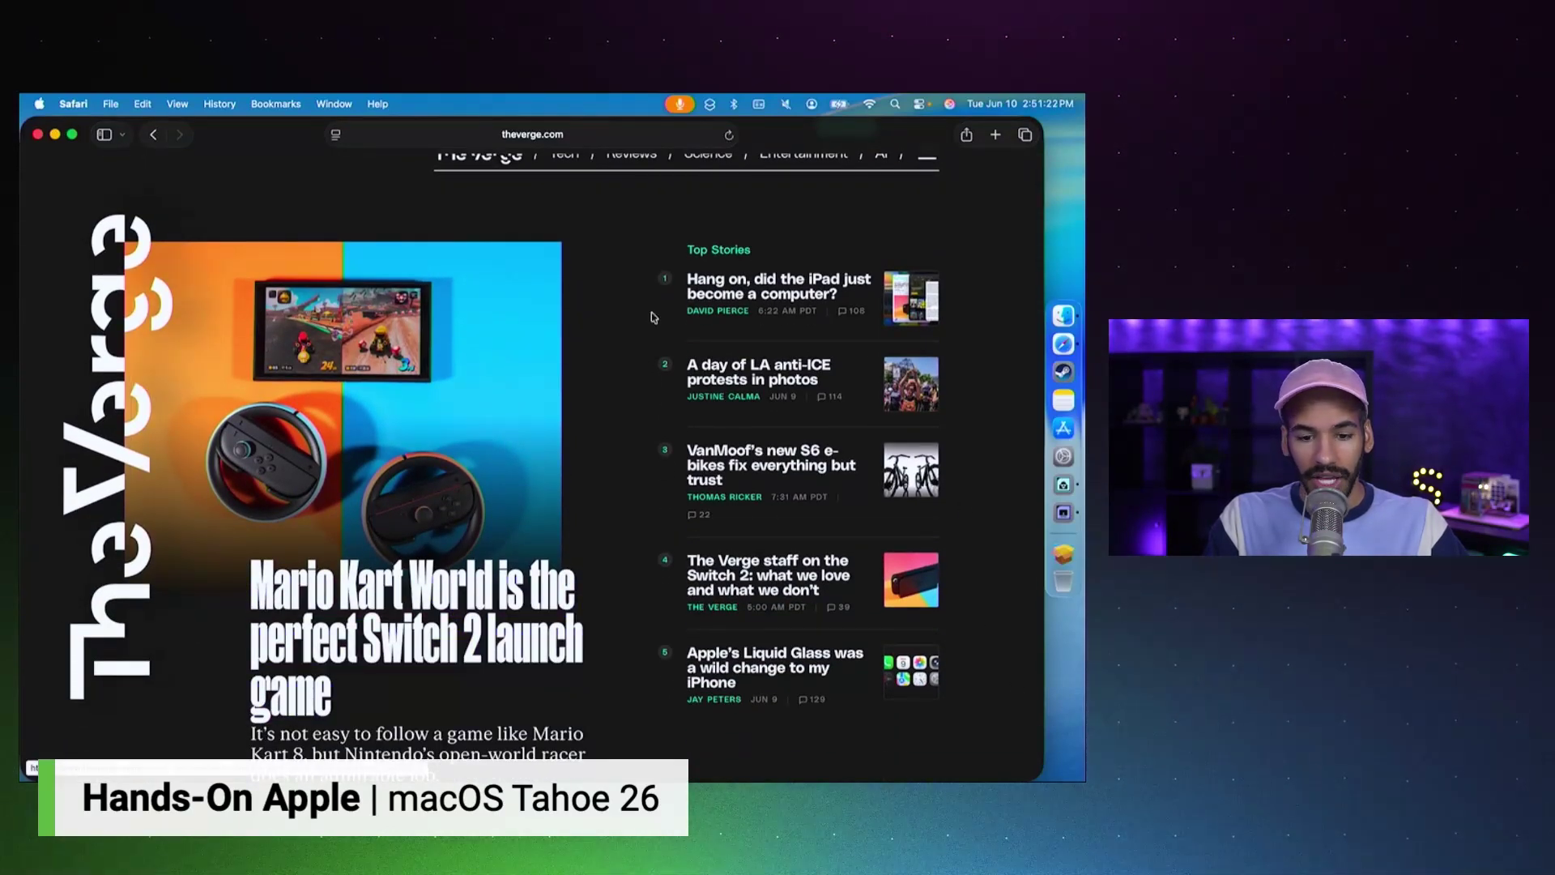
scroll(628, 556, "down", 5)
scroll(628, 556, "down", 10)
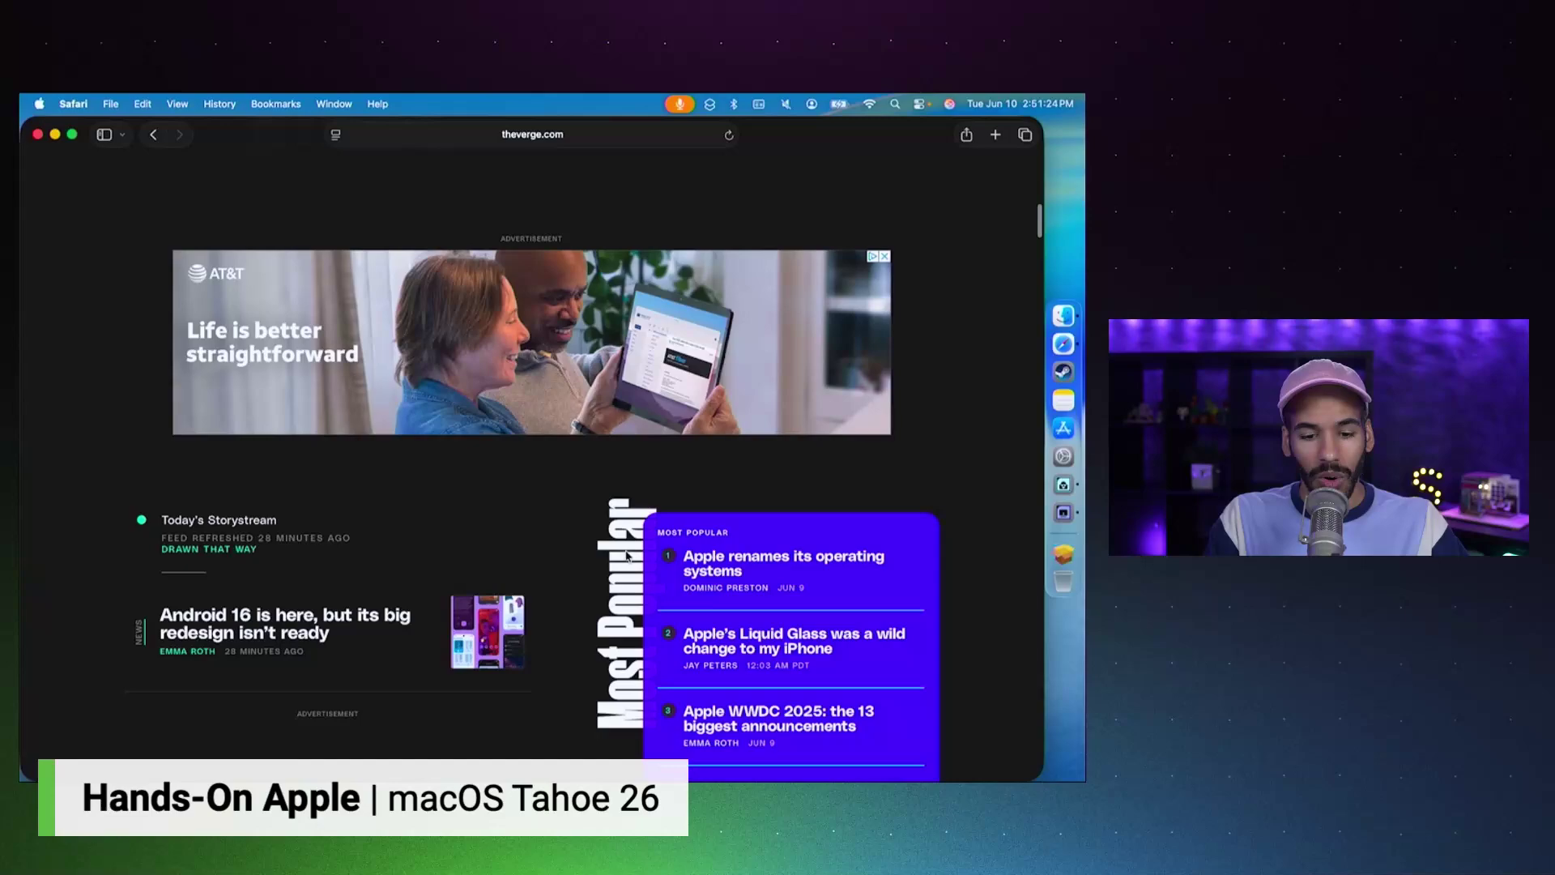
scroll(628, 556, "down", 4)
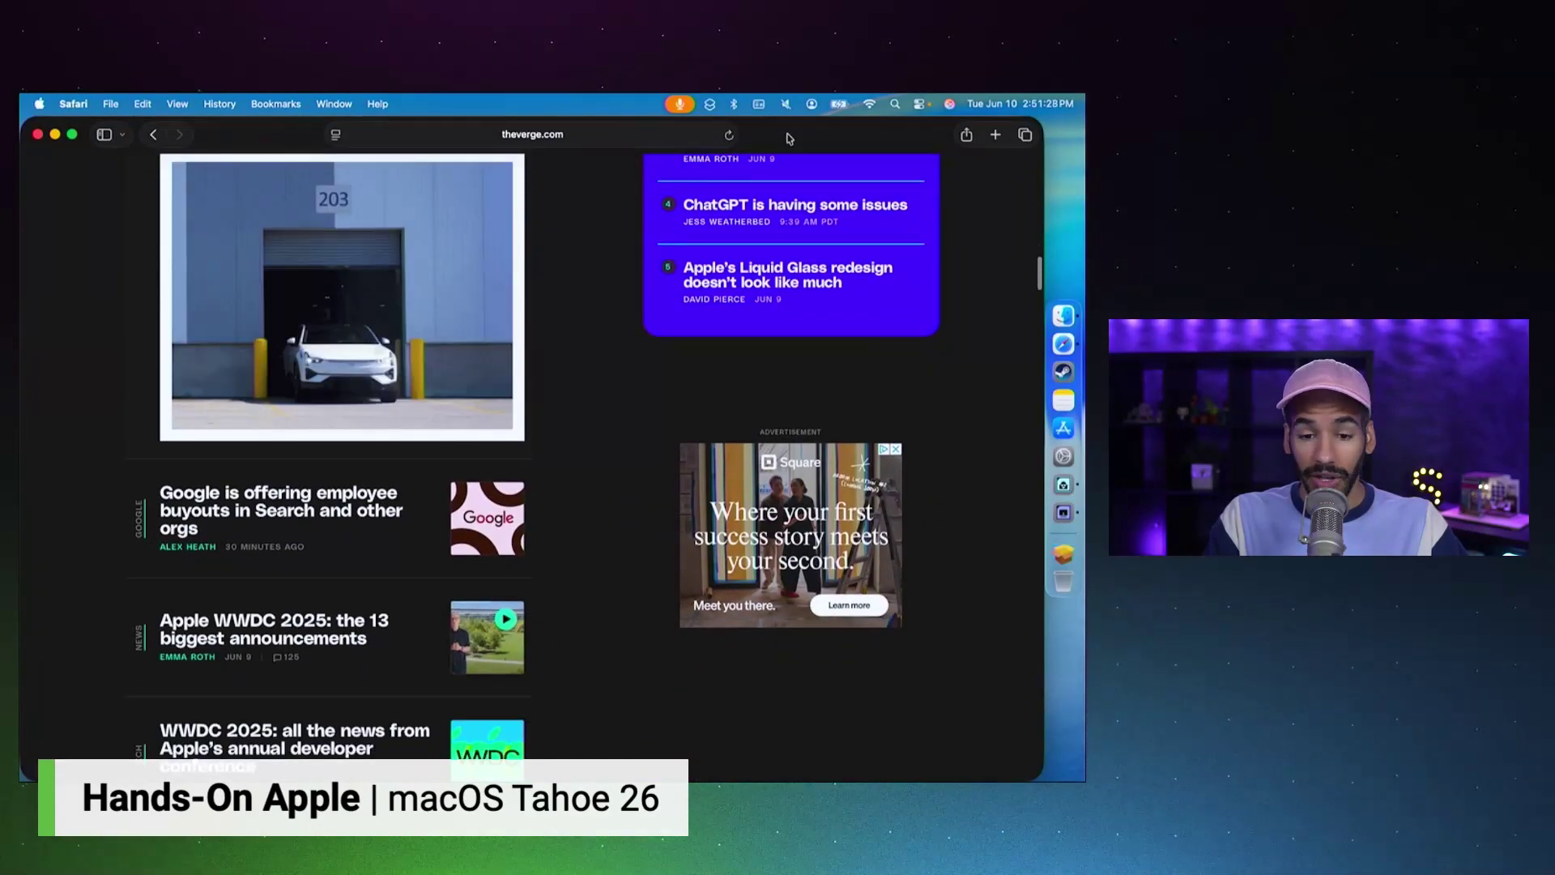
scroll(774, 179, "up", 7)
scroll(773, 179, "up", 6)
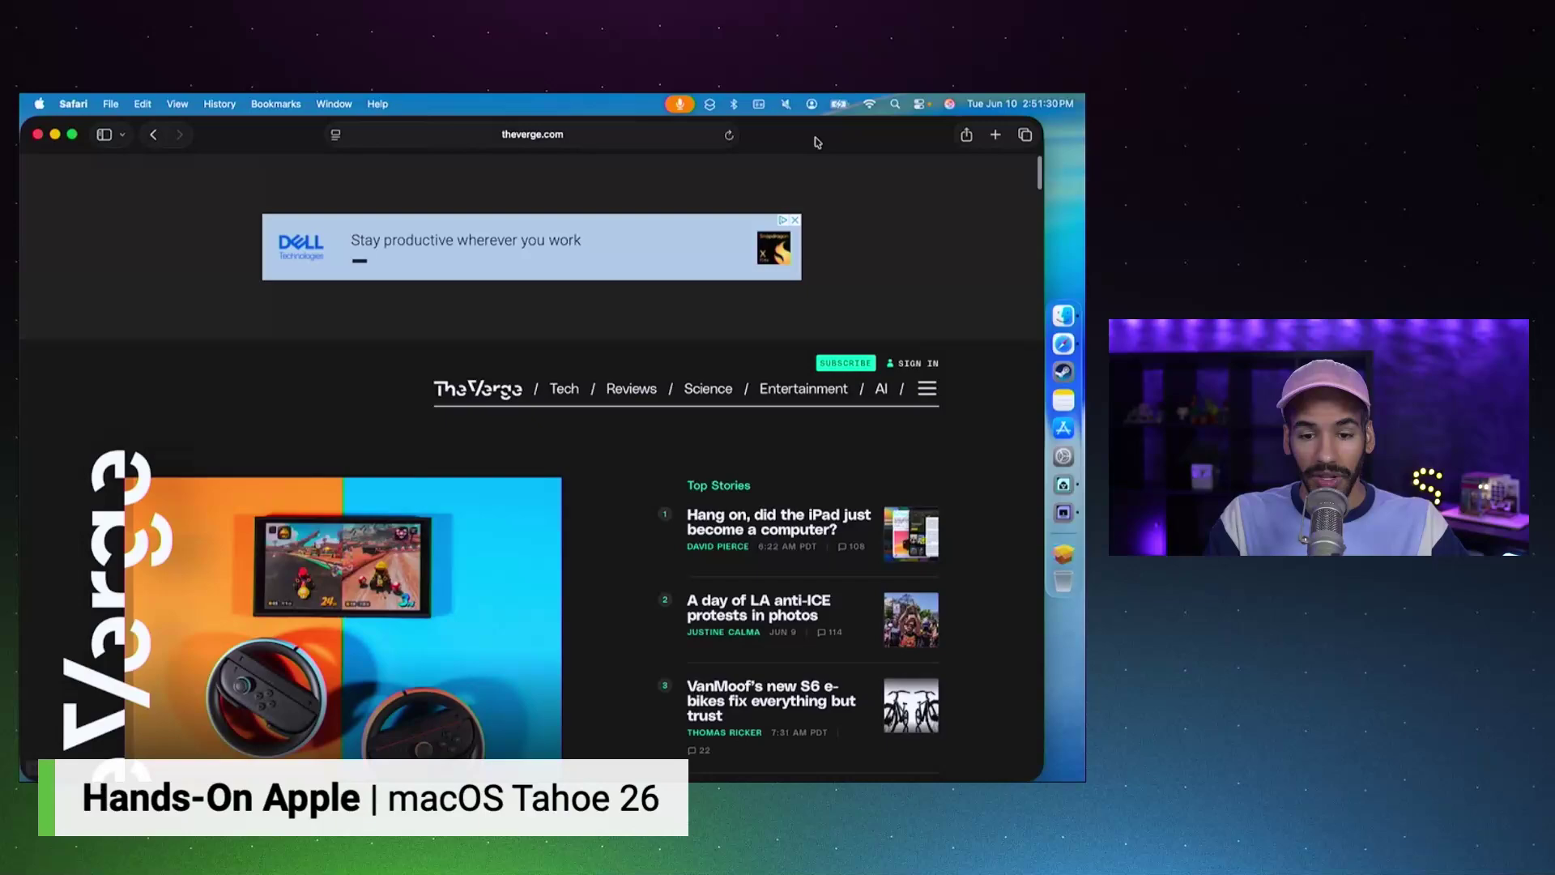
scroll(793, 341, "down", 12)
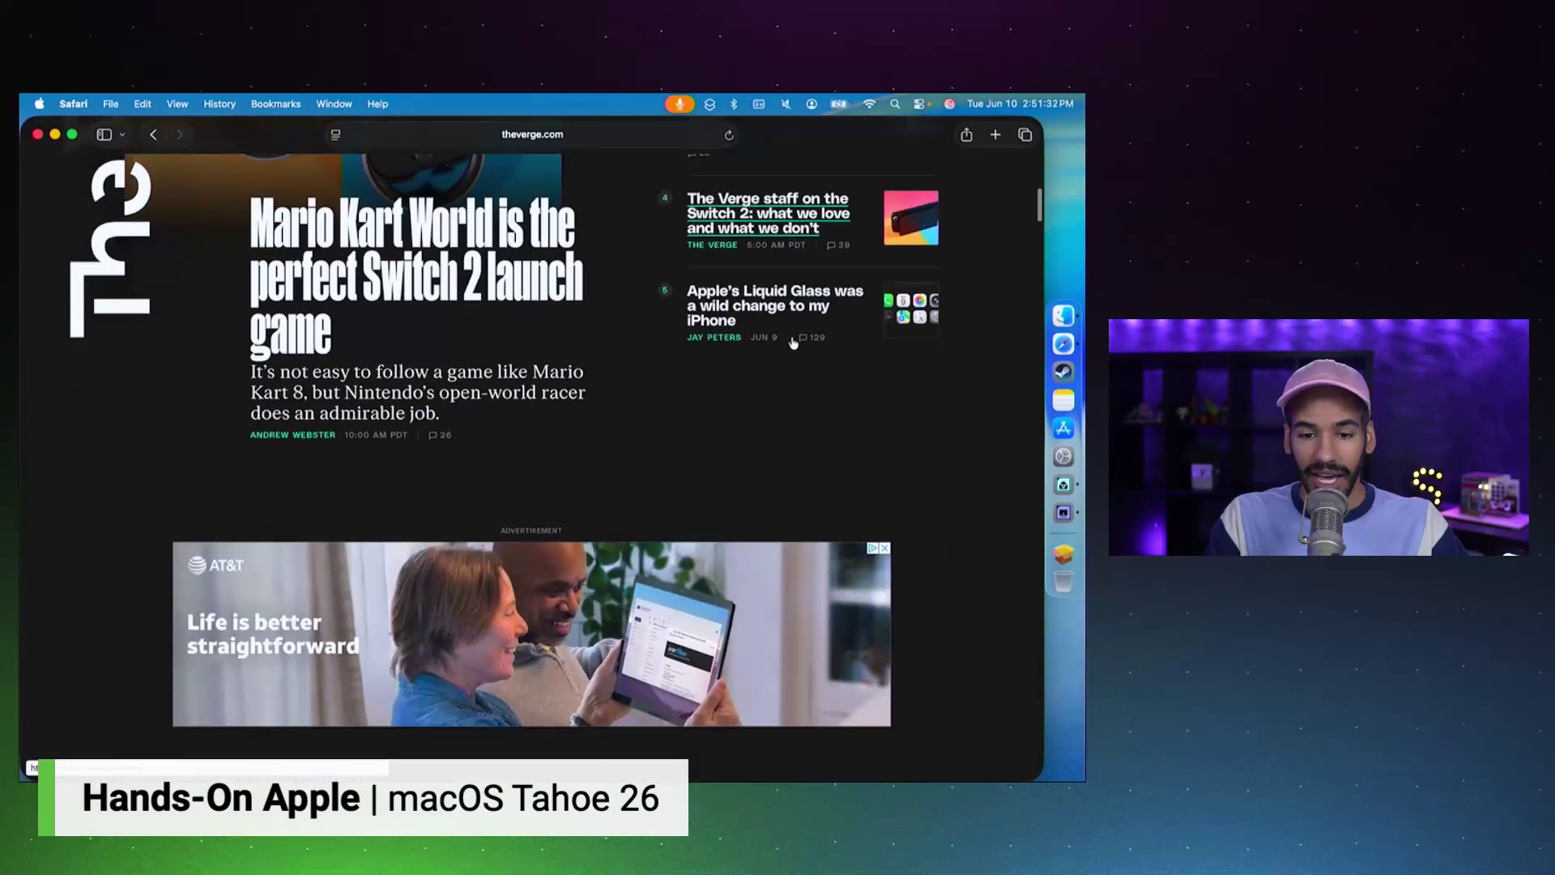
scroll(793, 341, "down", 15)
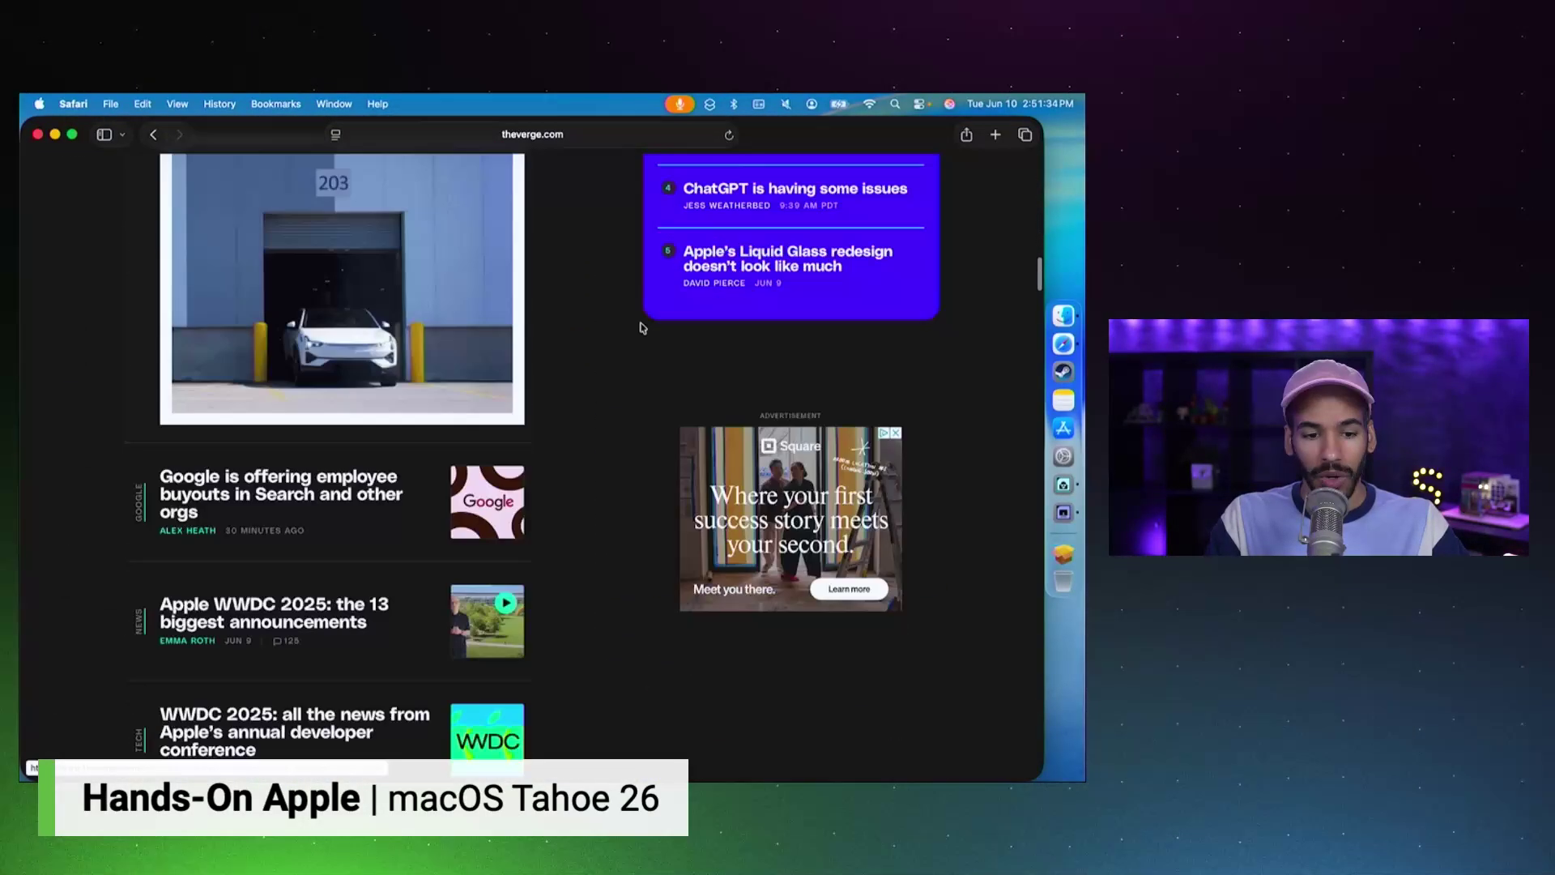
scroll(622, 333, "down", 10)
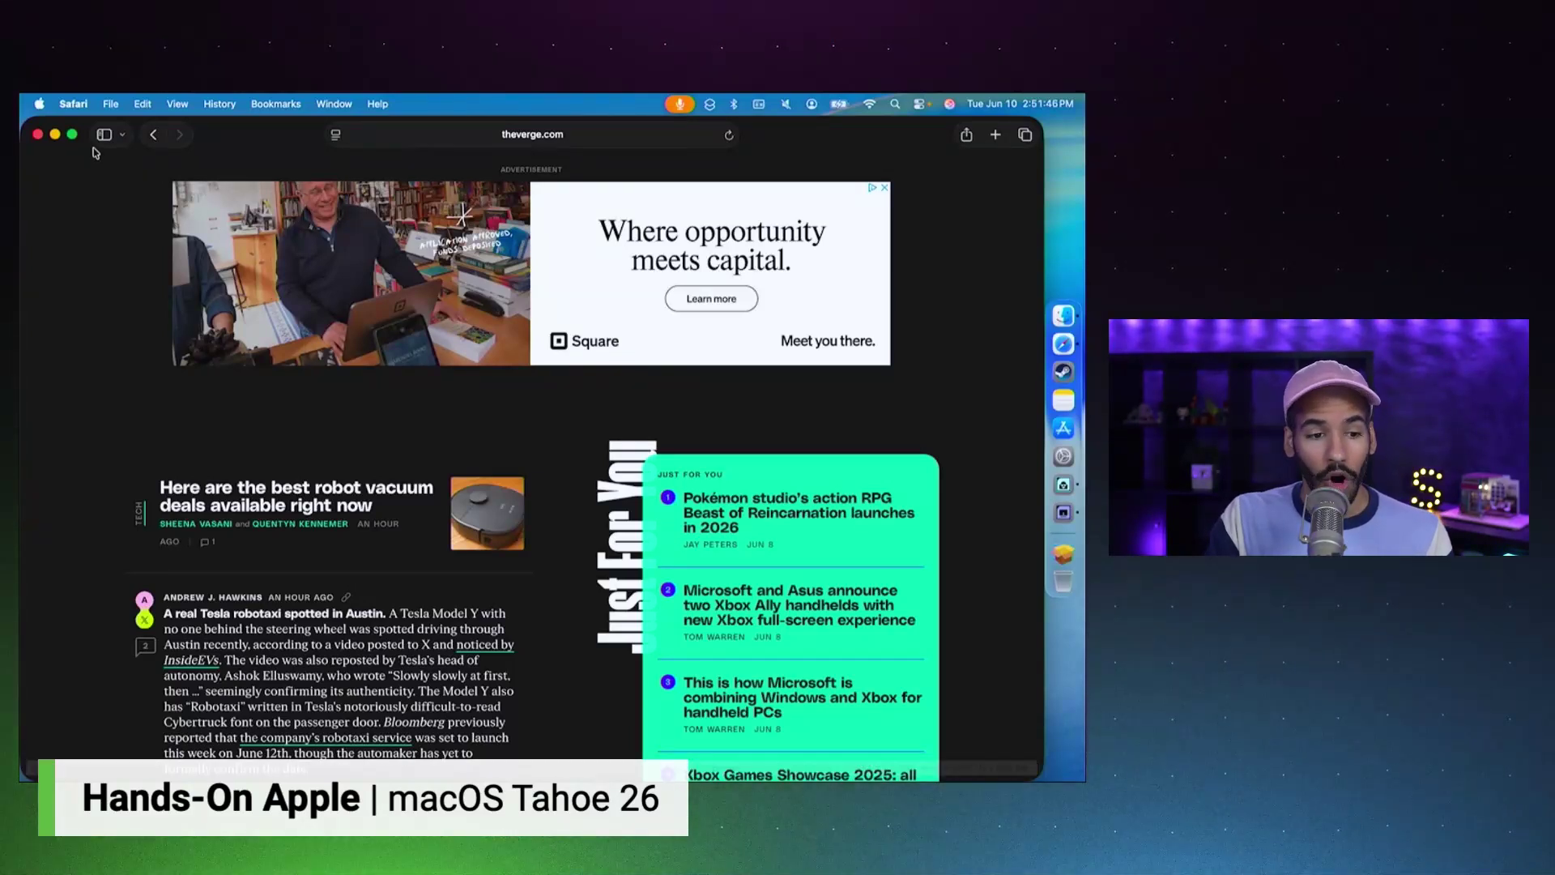
left_click(73, 104)
left_click(108, 398)
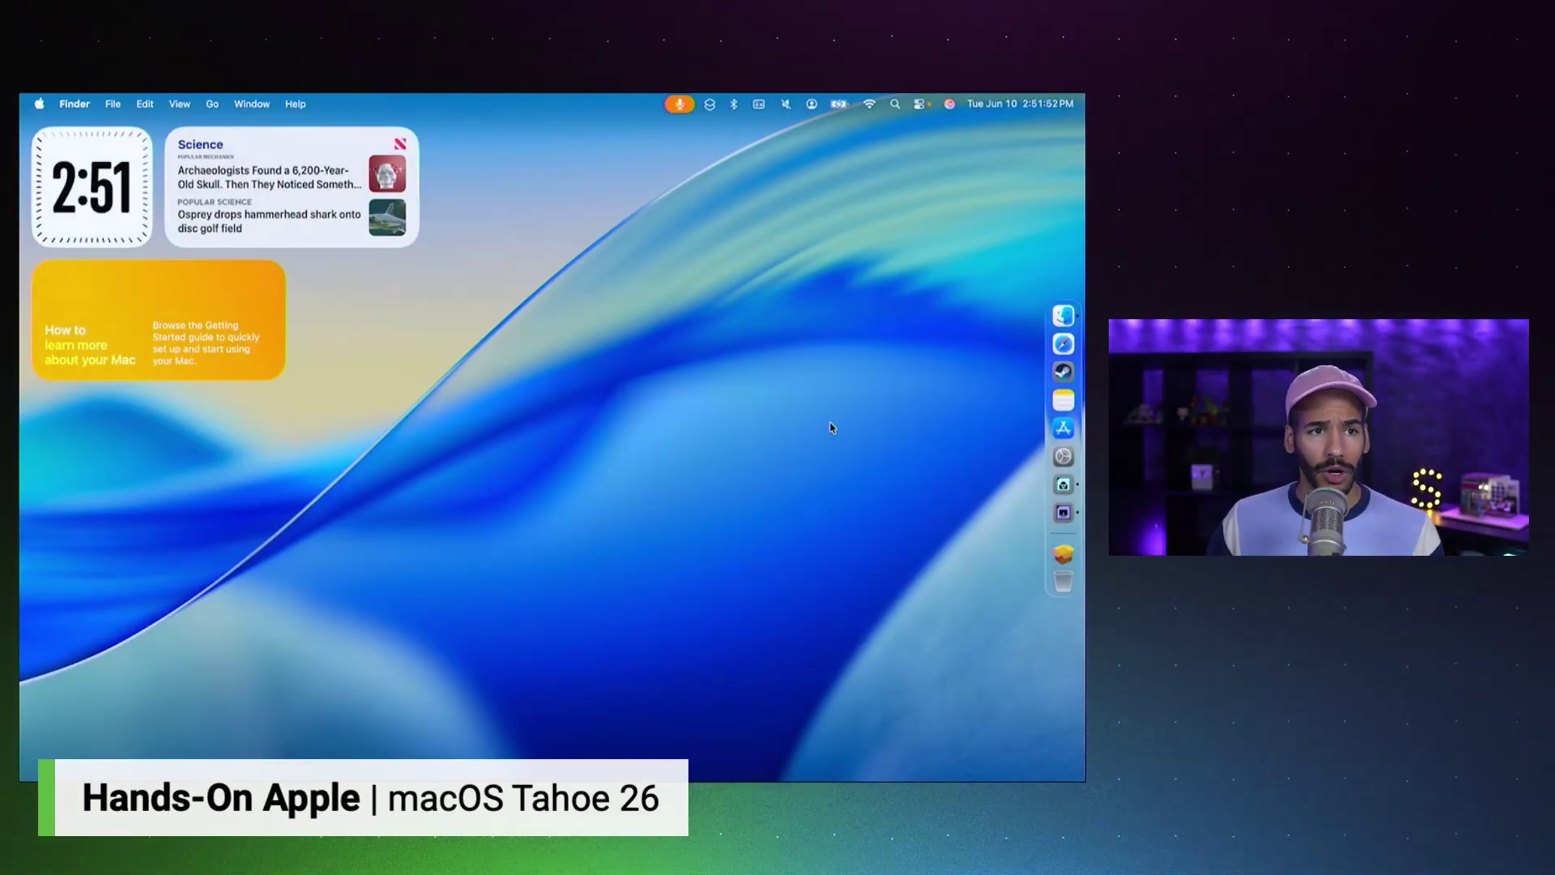
Launch Image Playground via Spotlight with 'image play' and start a new image.
key("super+space")
type("image play")
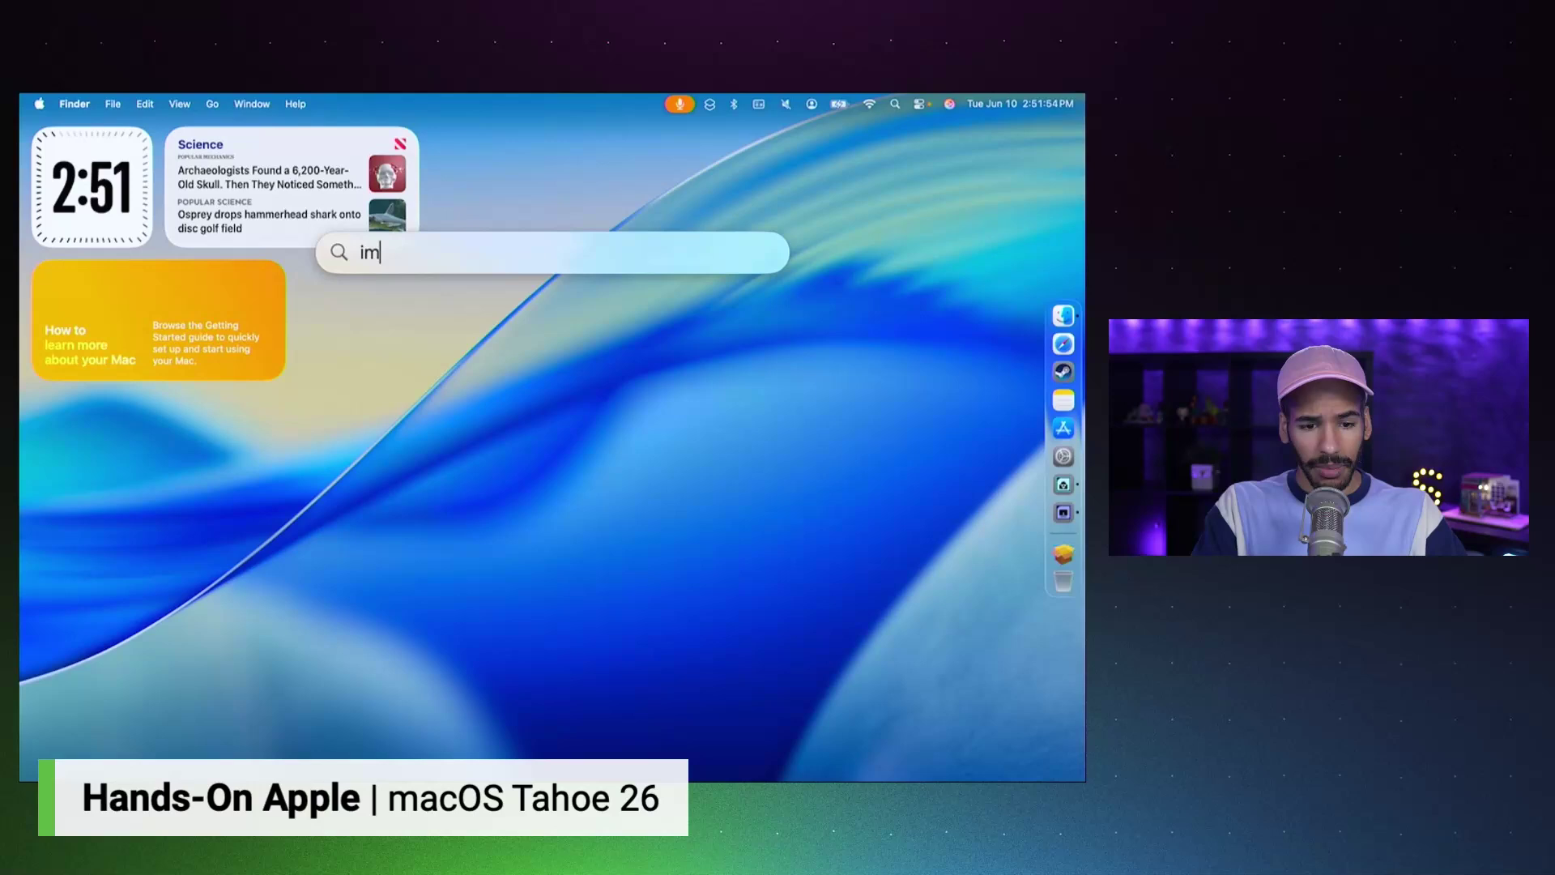
key("Return")
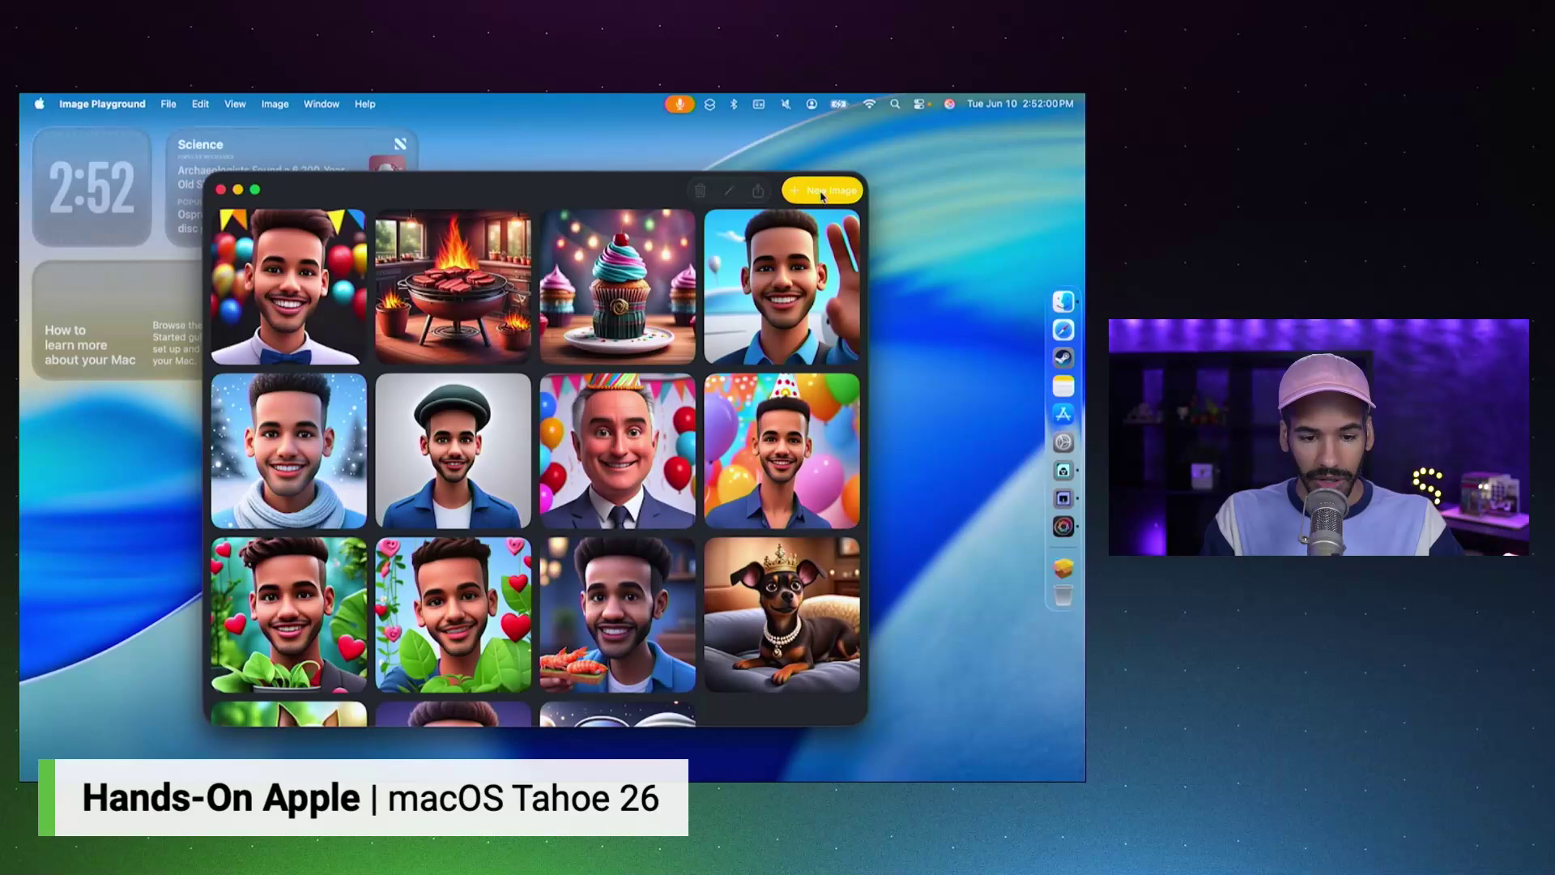
left_click(822, 193)
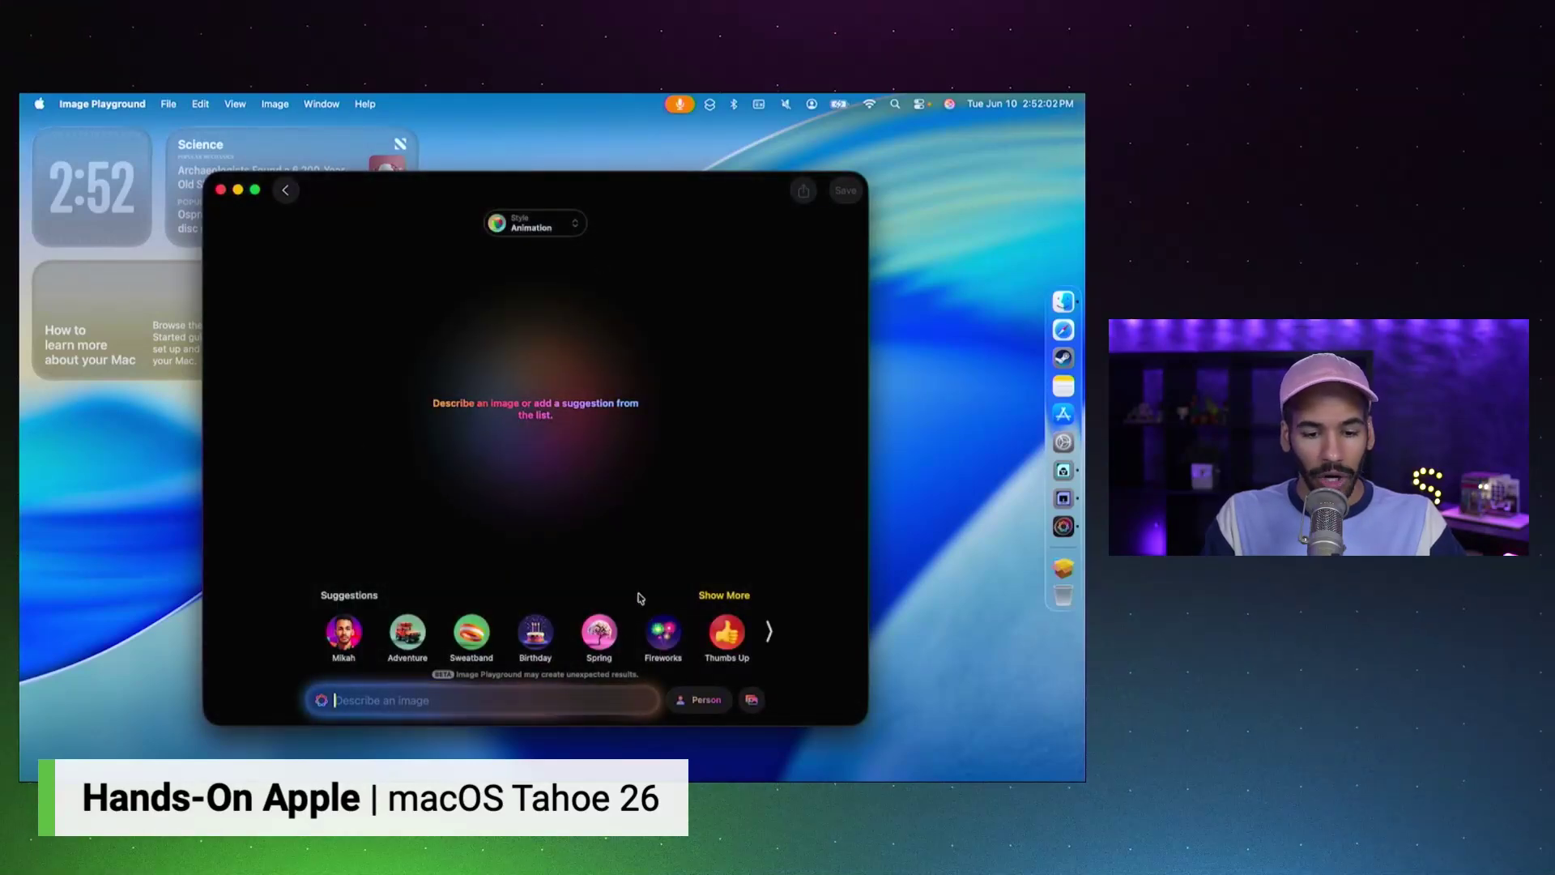
Choose the ChatGPT image style and turn on the ChatGPT extension.
left_click(532, 230)
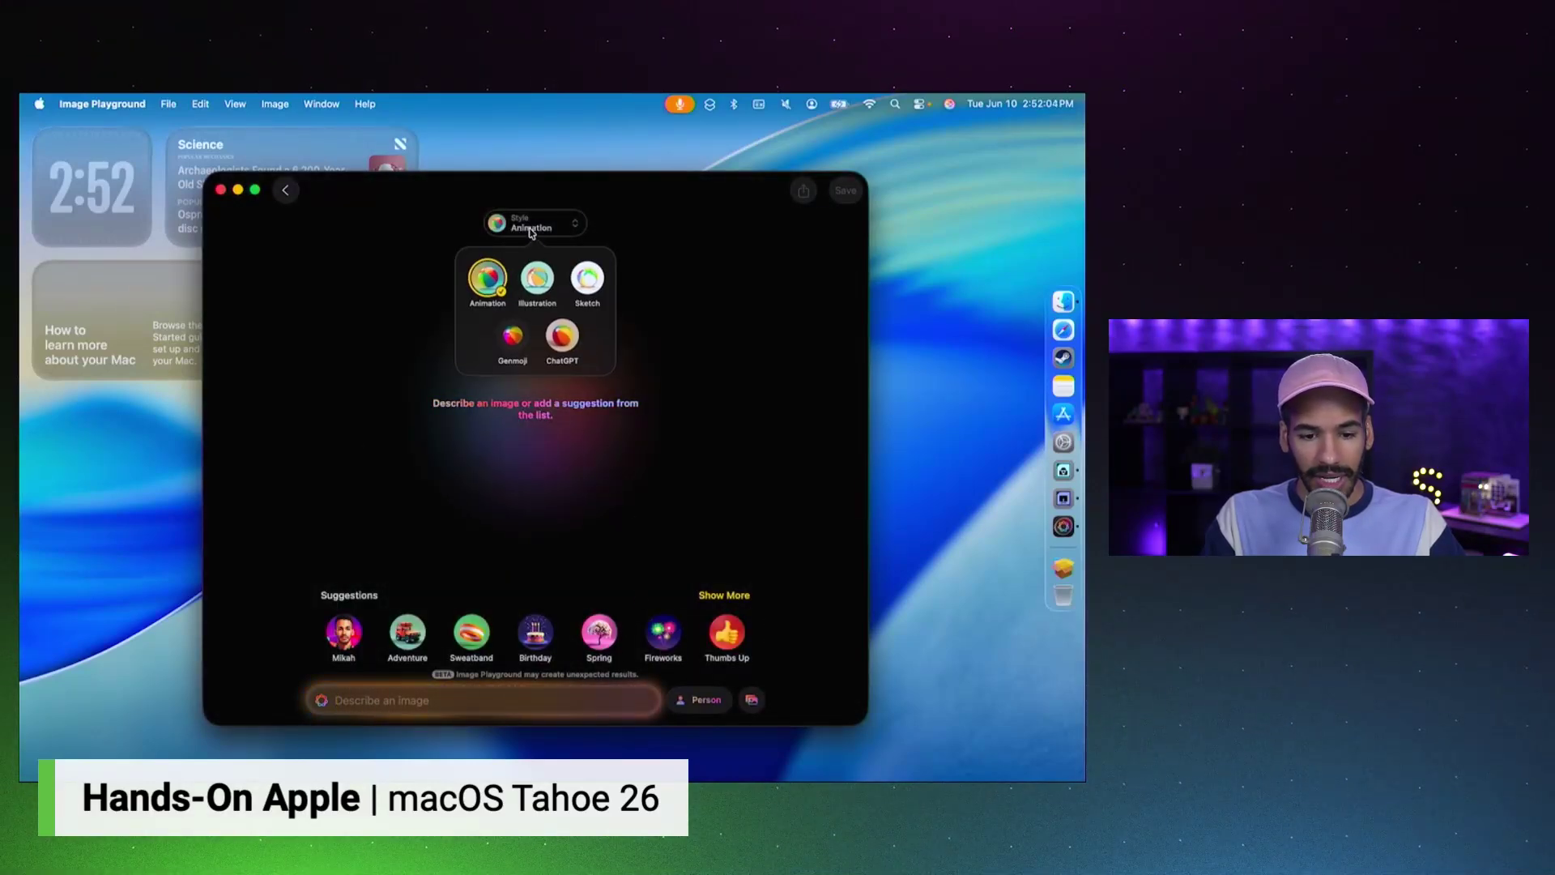
left_click(561, 339)
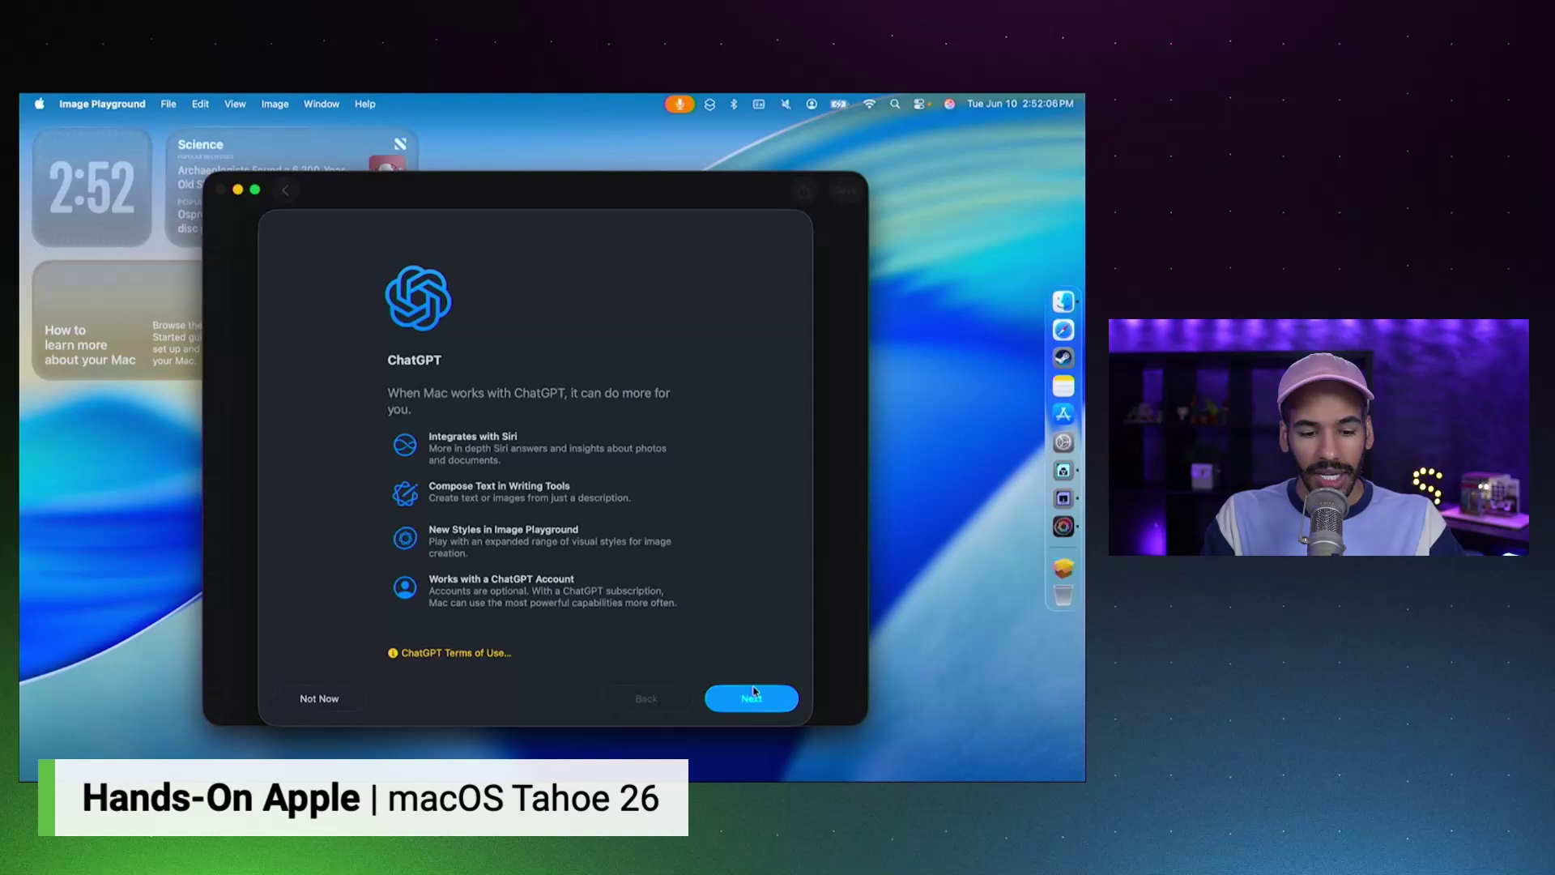
left_click(754, 691)
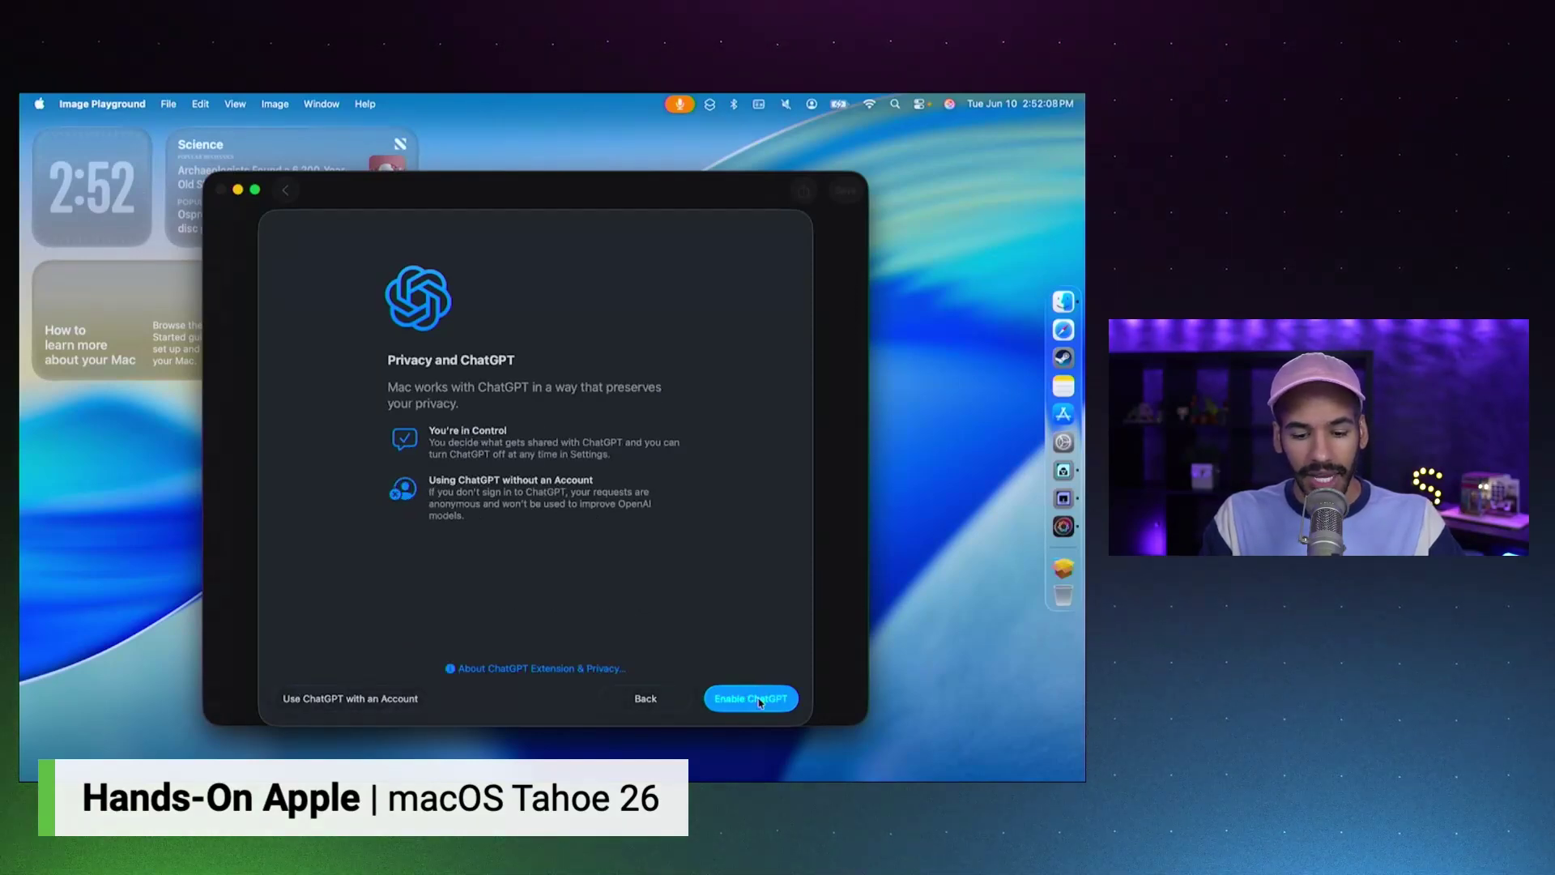
left_click(758, 700)
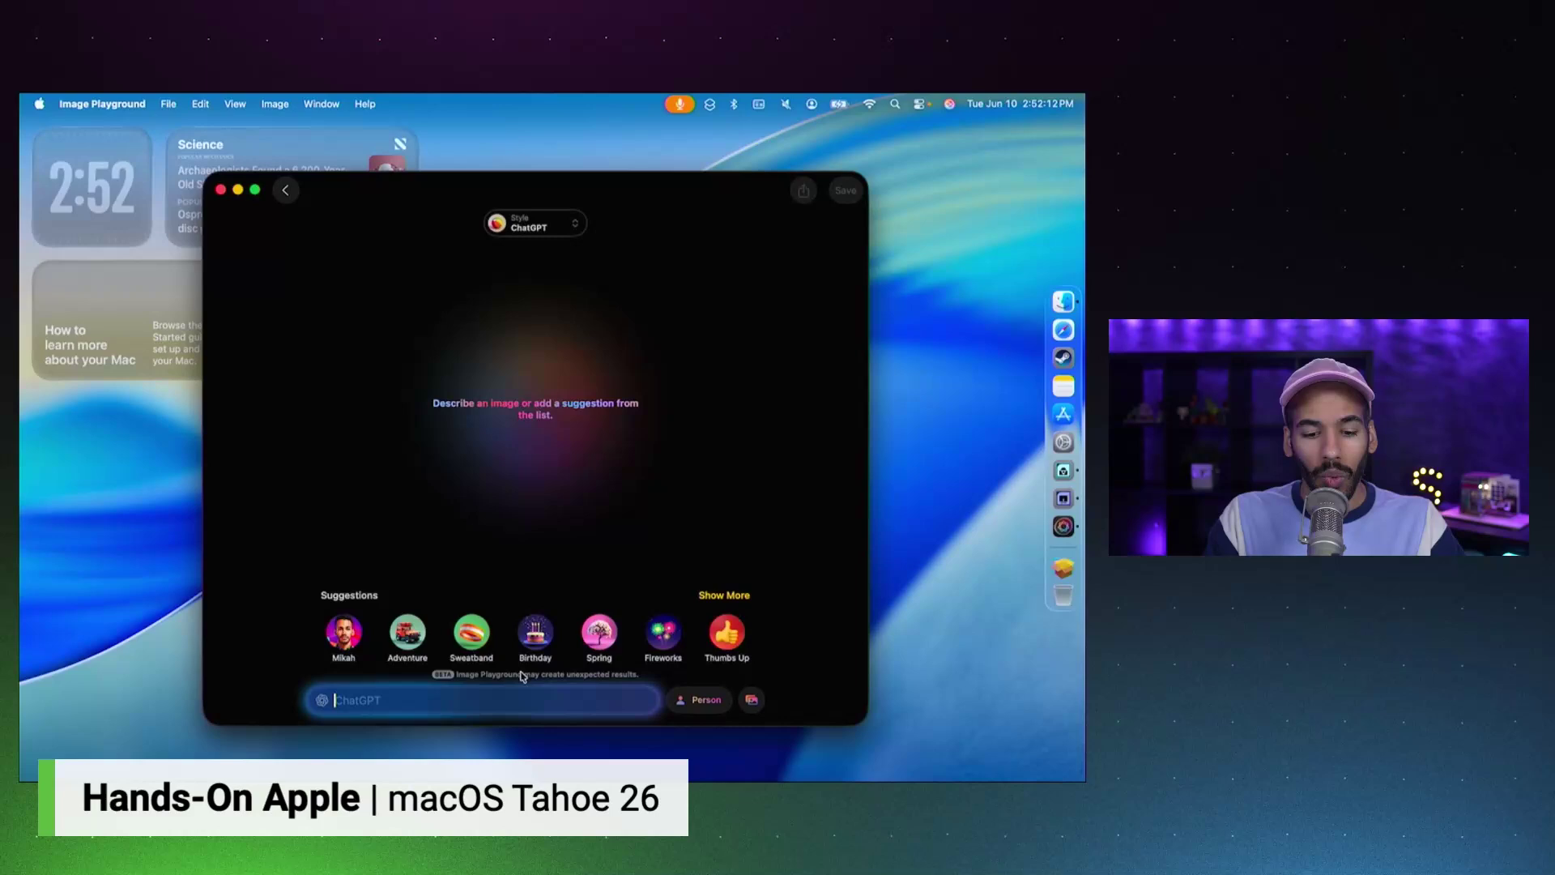
Add the suggested person, allowing their photo to be shared with ChatGPT, plus the Robot idea.
left_click(342, 632)
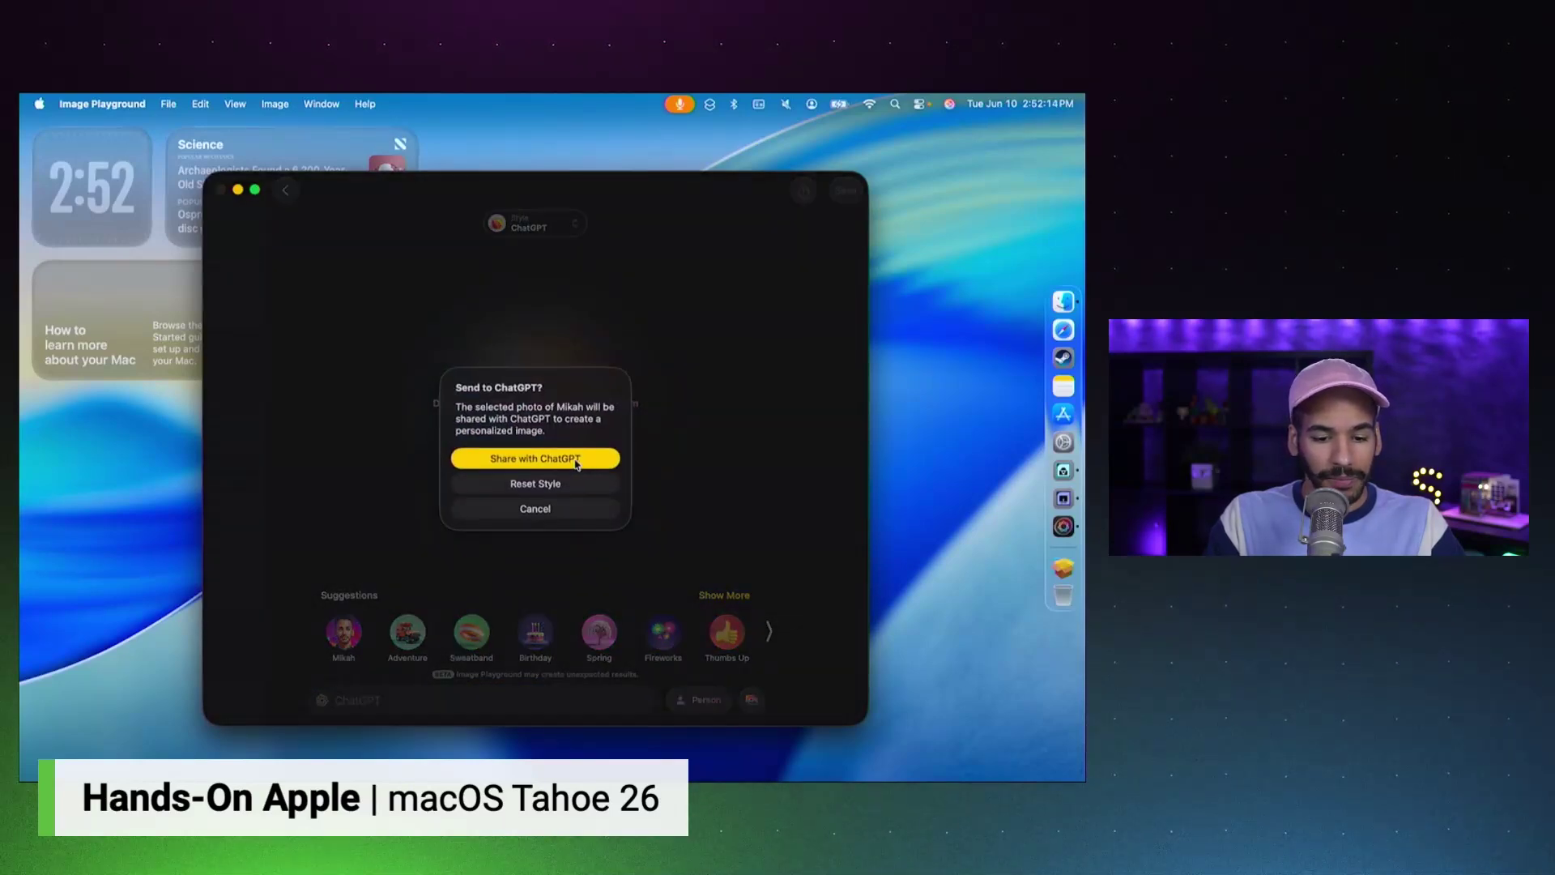
left_click(577, 464)
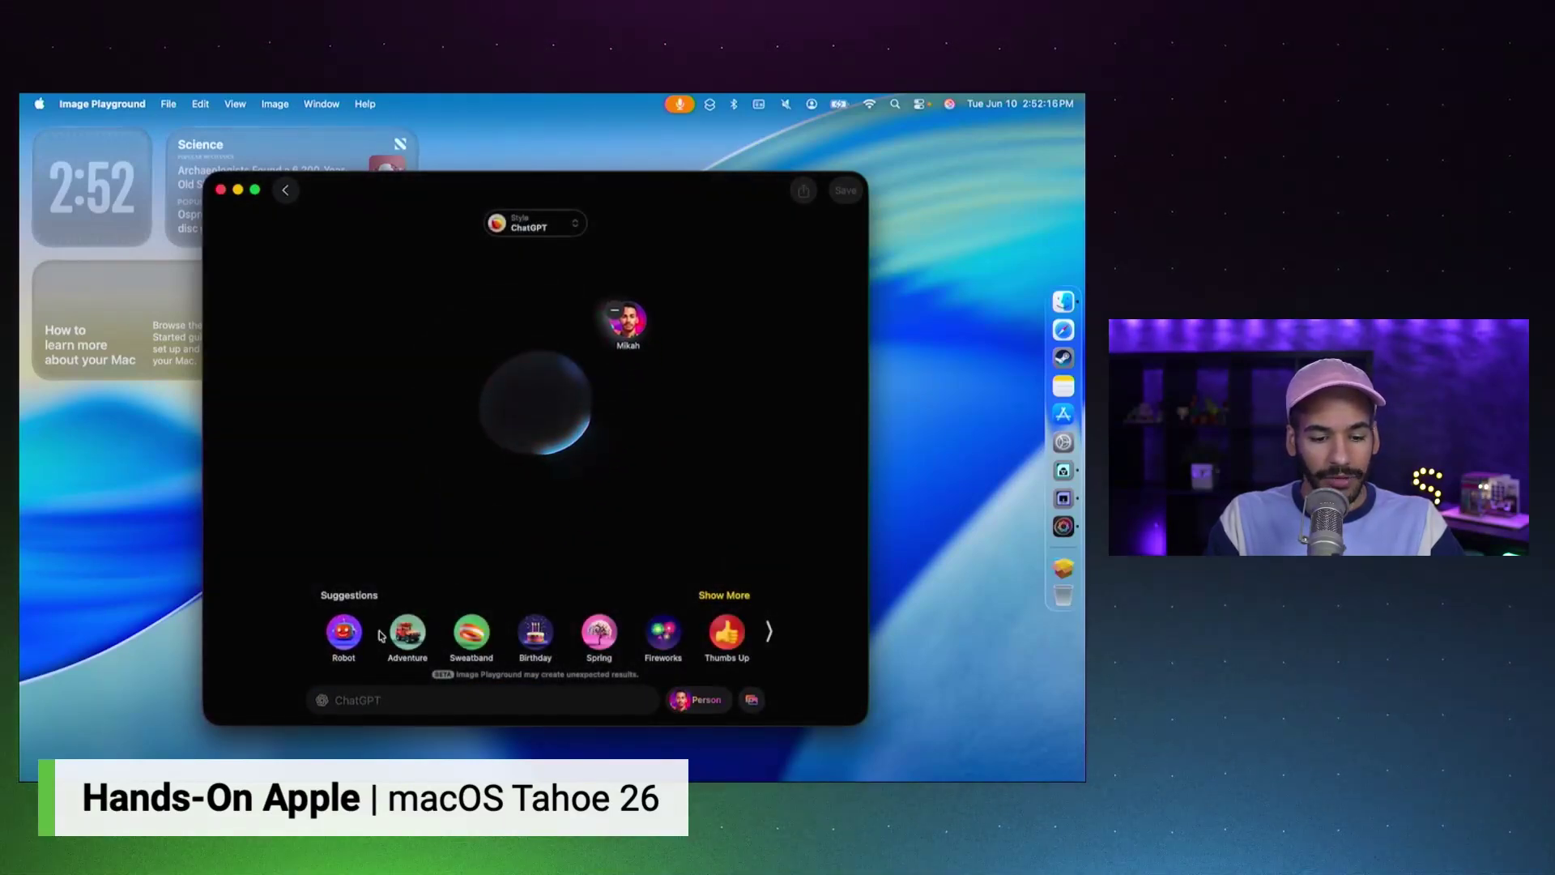
left_click(344, 632)
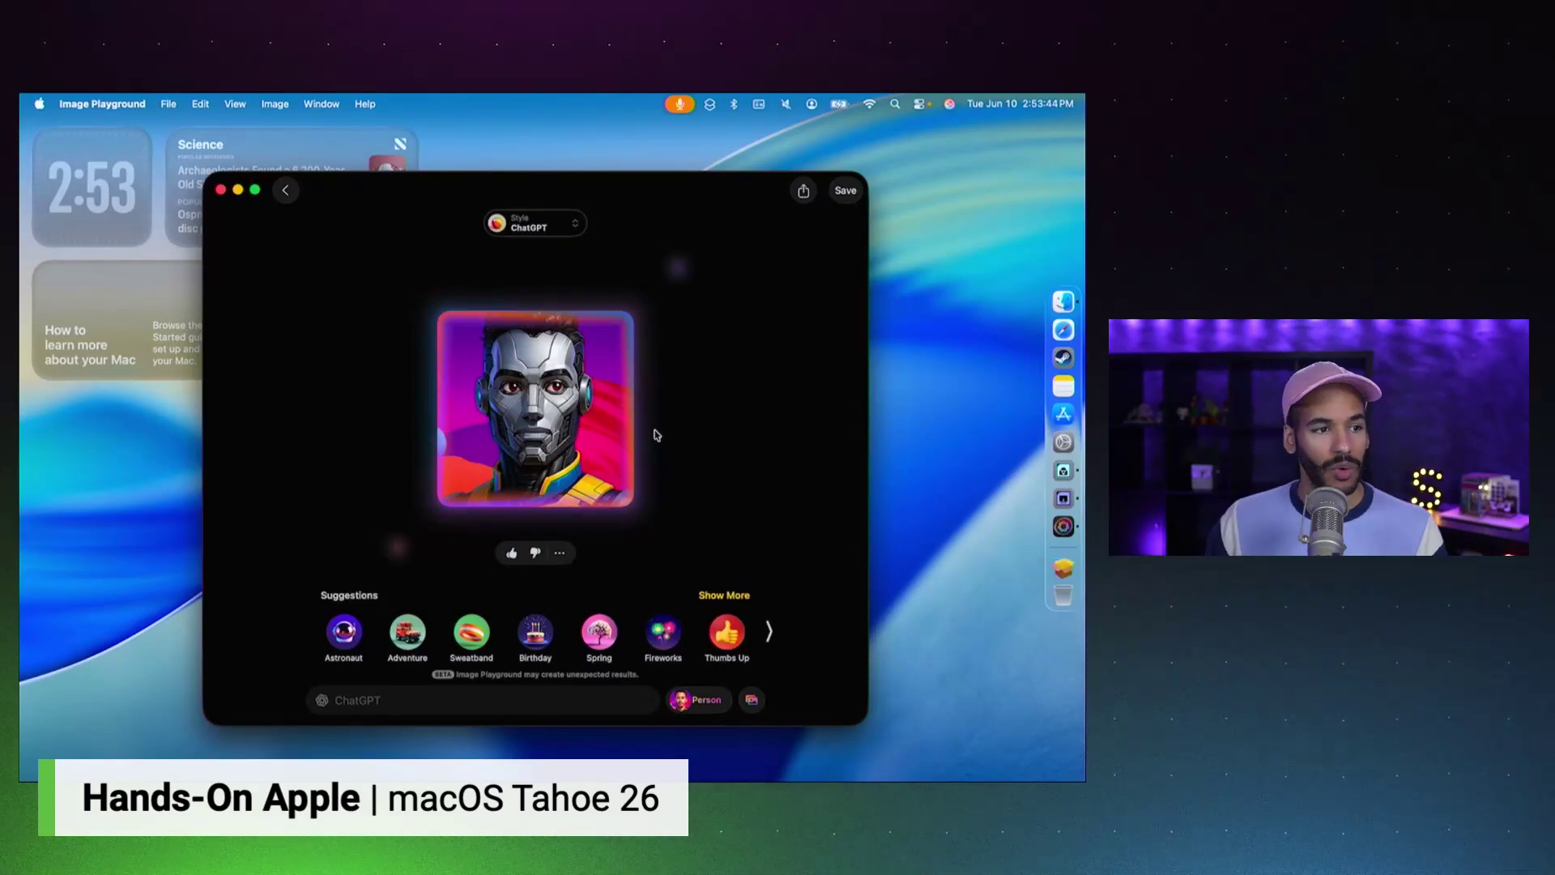
key("super+space")
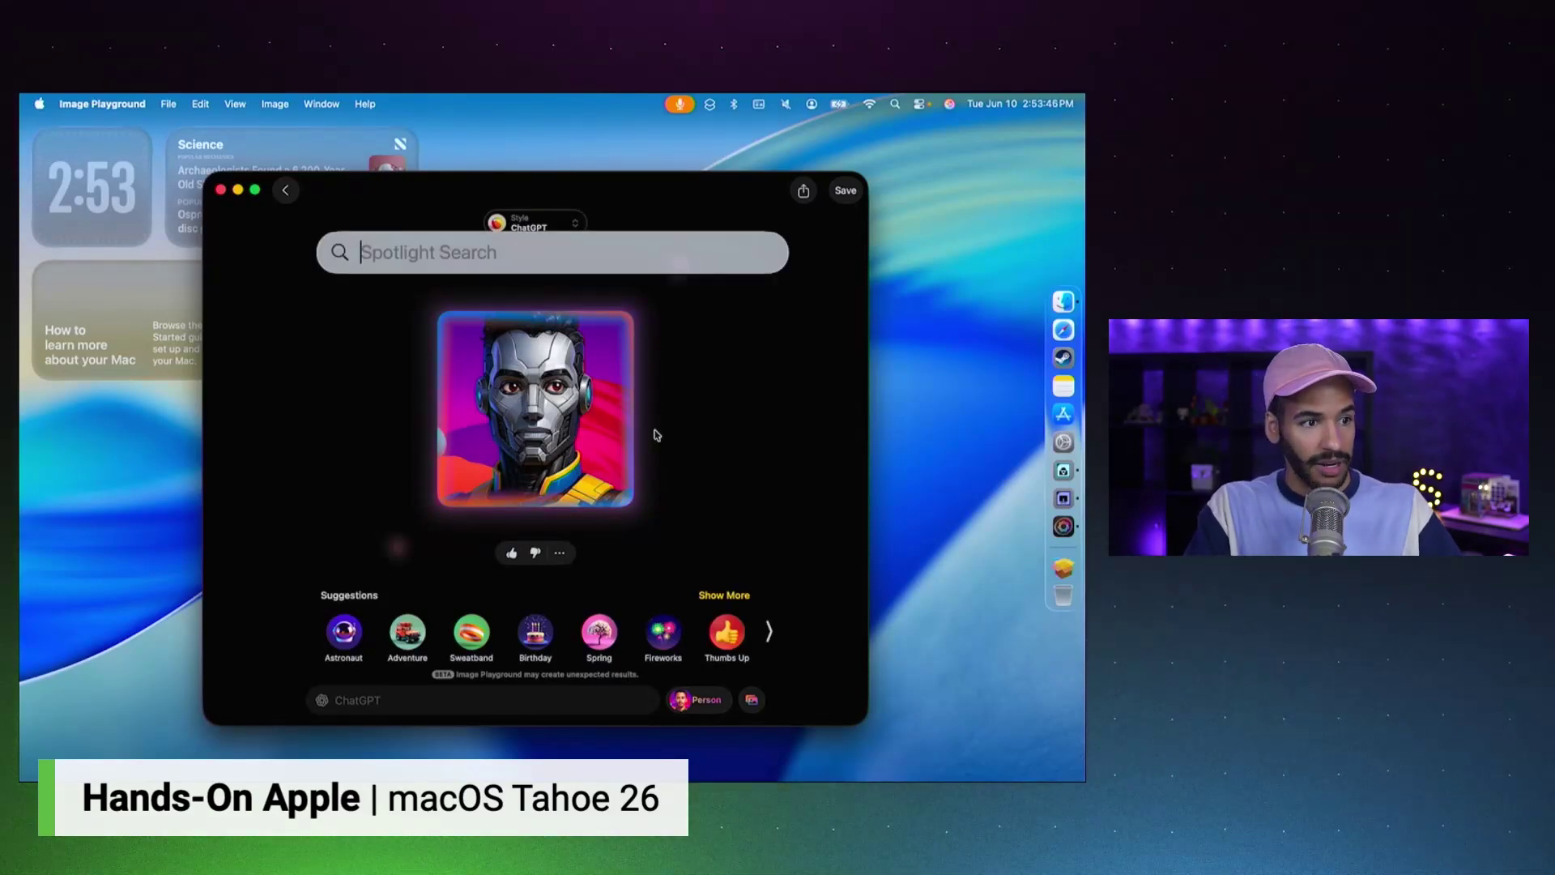
type("games")
key("Return")
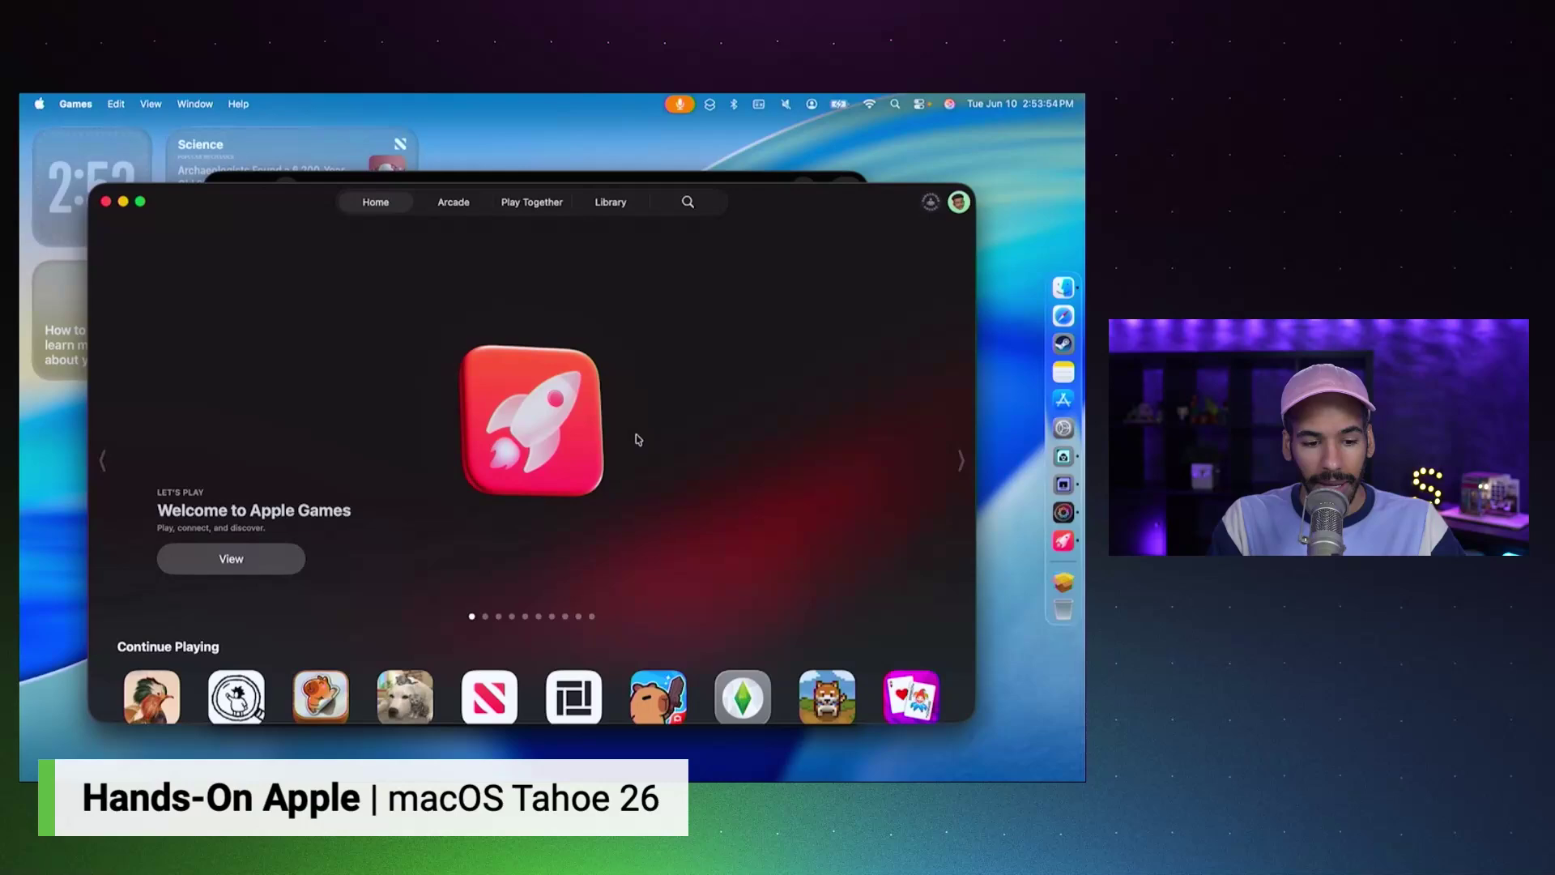
scroll(323, 473, "down", 3)
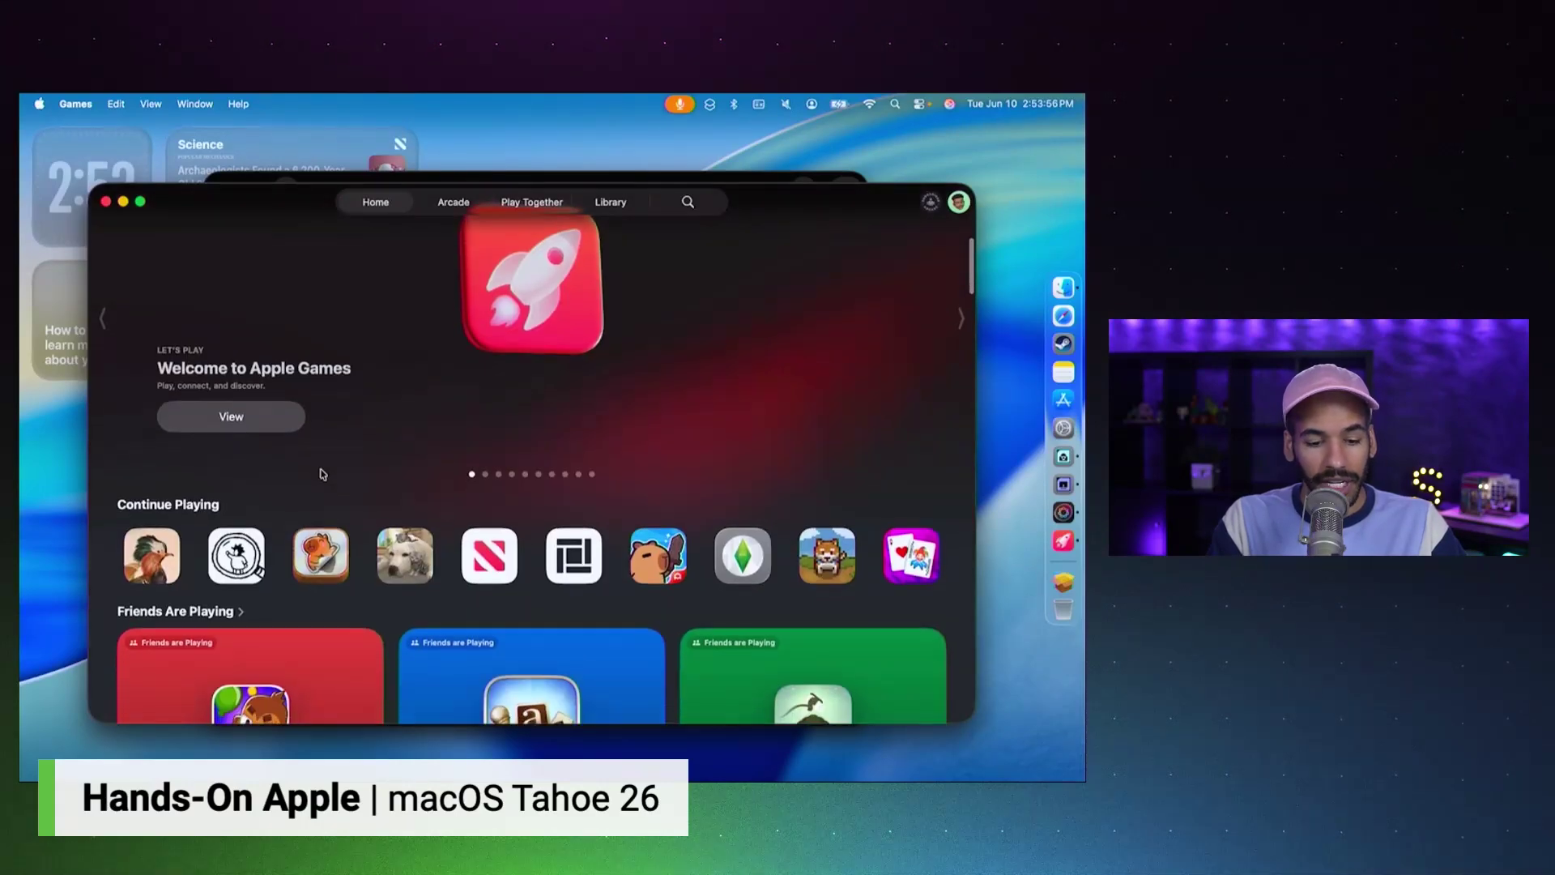
scroll(333, 582, "up", 3)
left_click(451, 202)
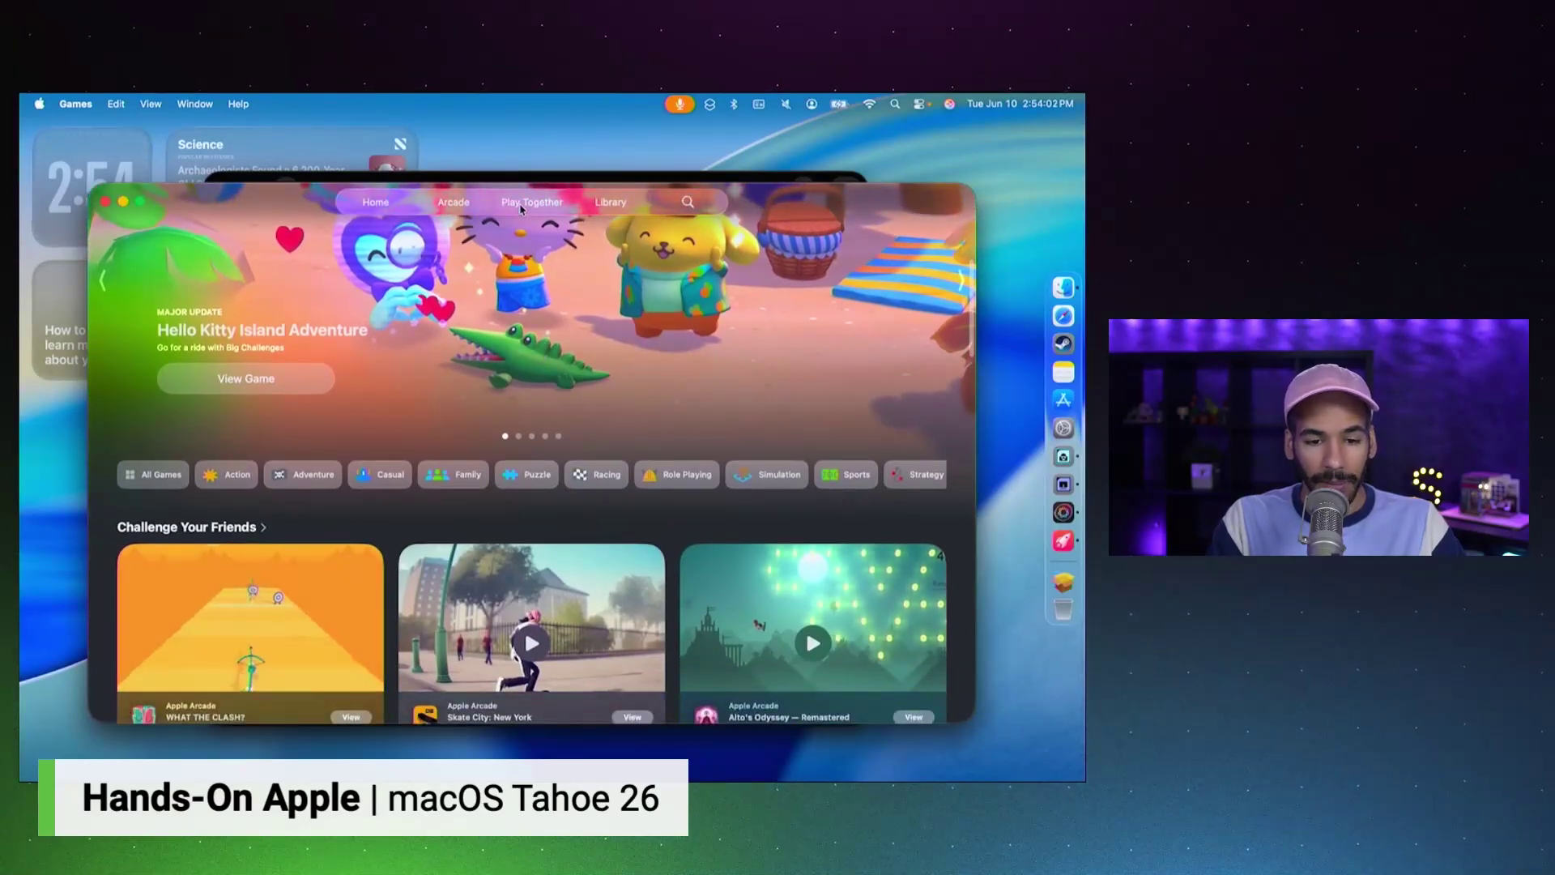
left_click(532, 204)
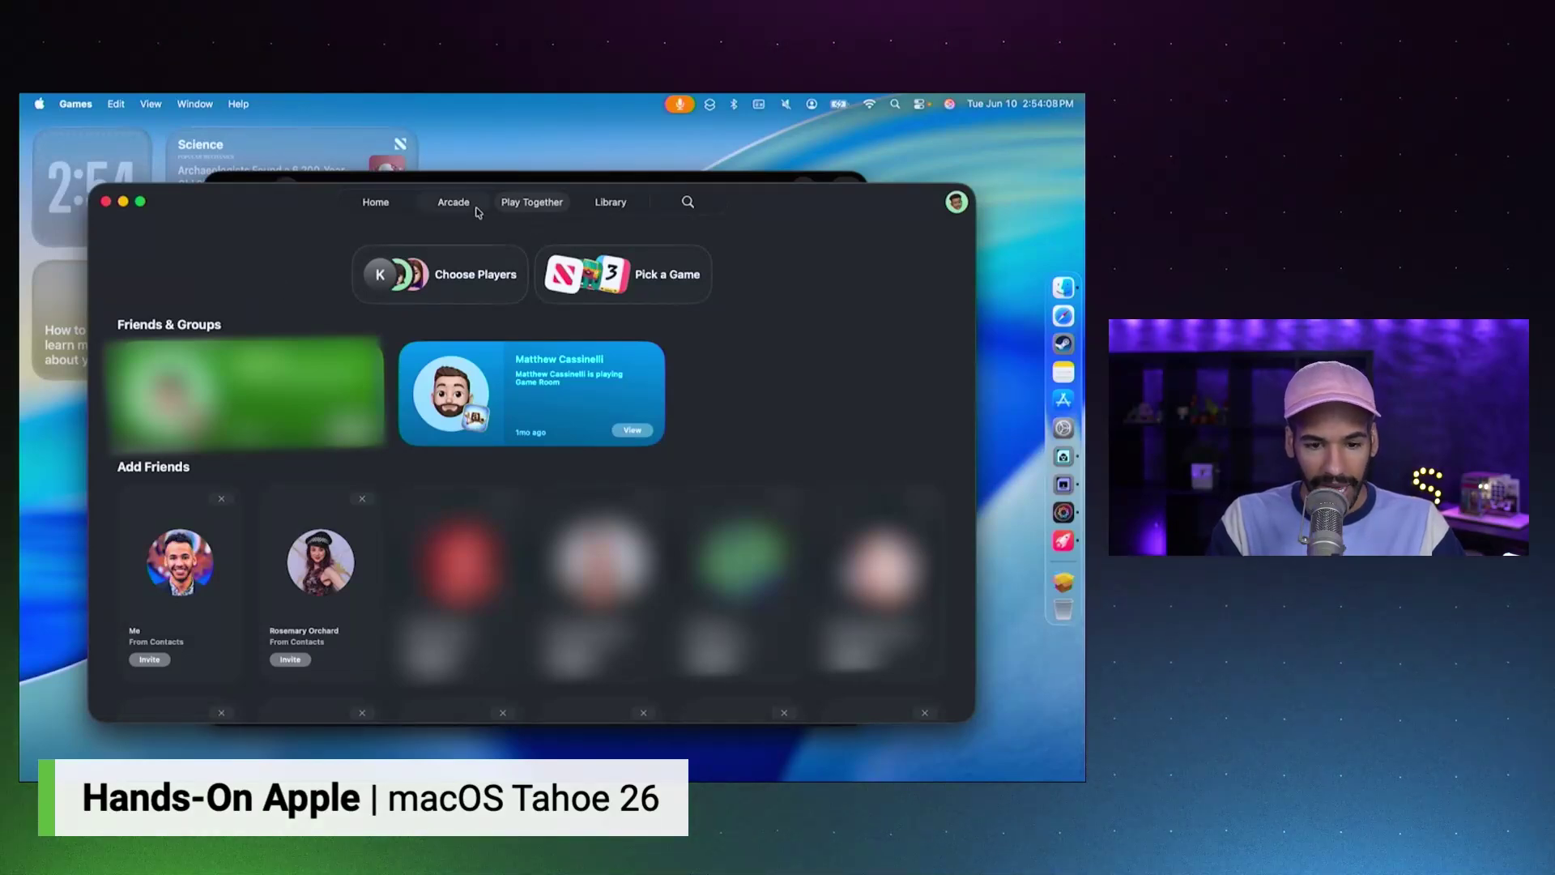
left_click(375, 201)
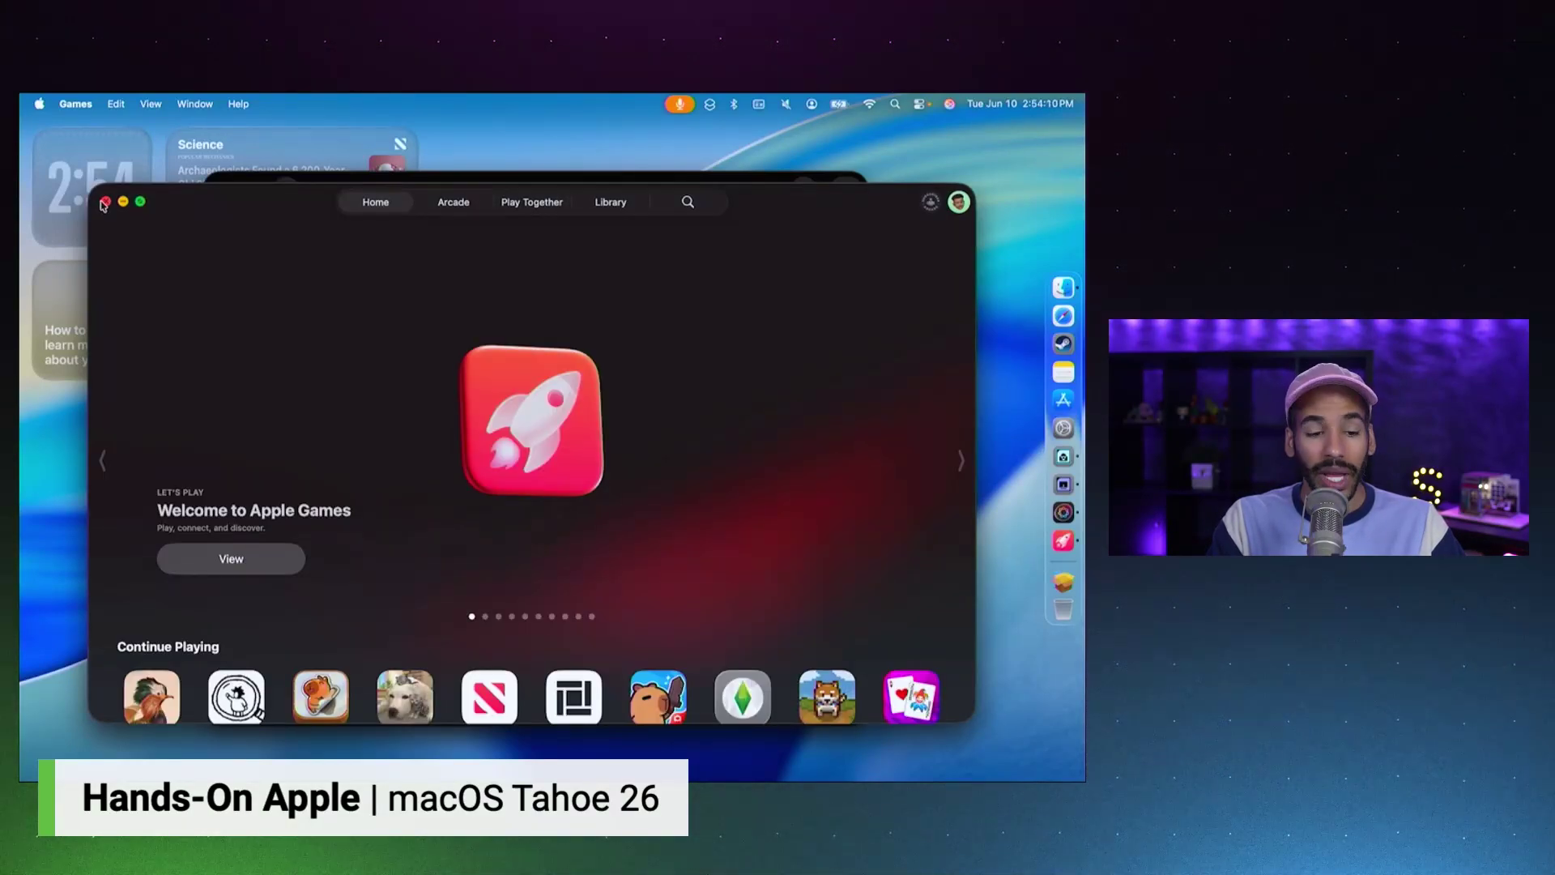
left_click(105, 203)
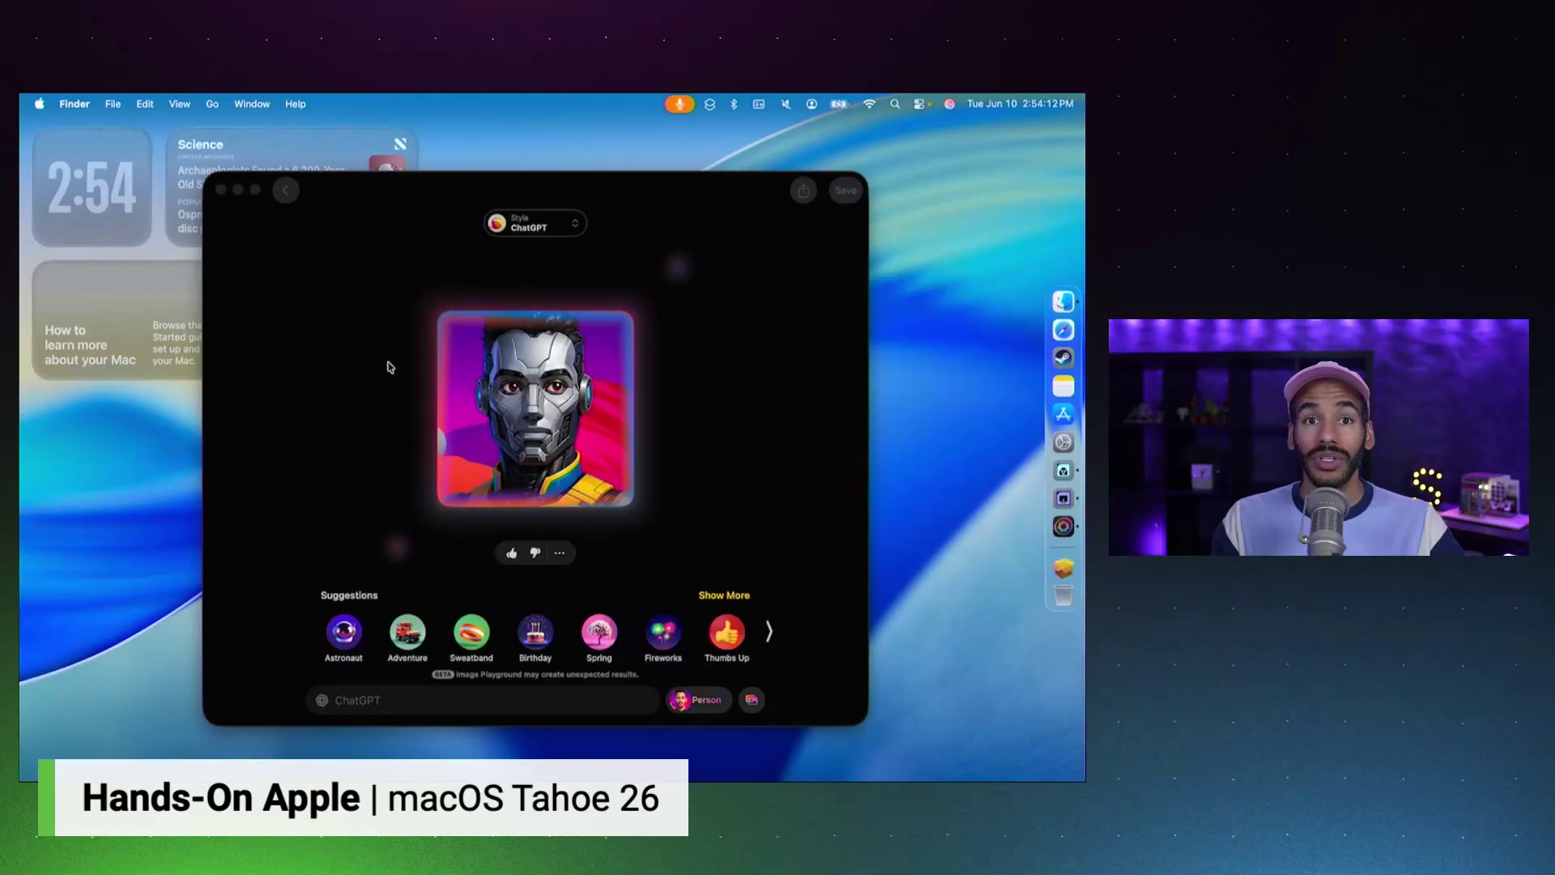